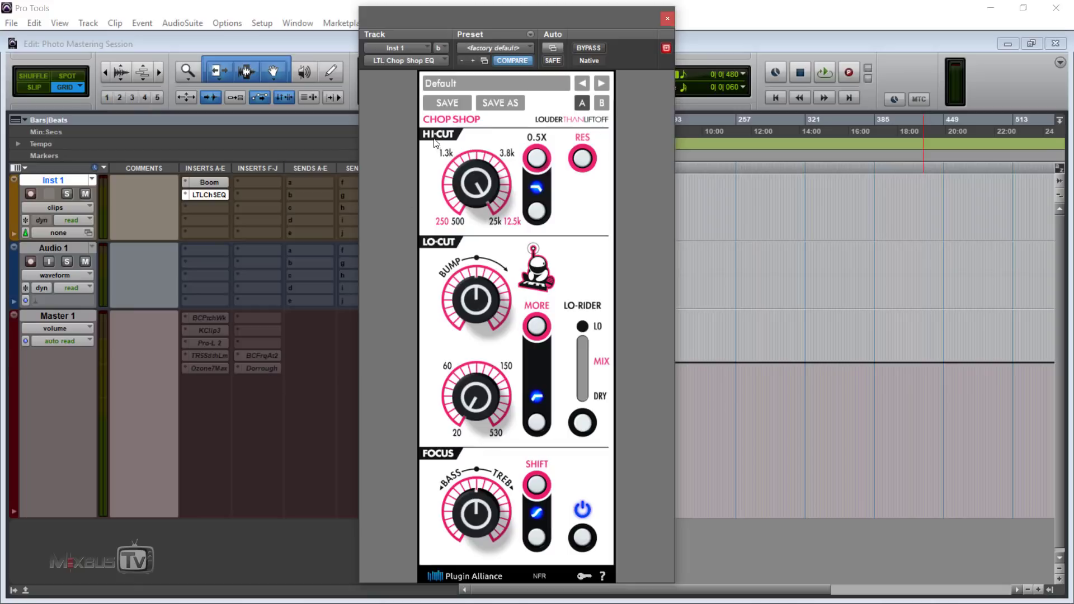
Switch on Lo-Rider, try its LO and MIX modes, lower the mix to about halfway and switch it off again.
{"action": "left_click_drag", "start_coordinate": [498, 19], "coordinate": [498, 16]}
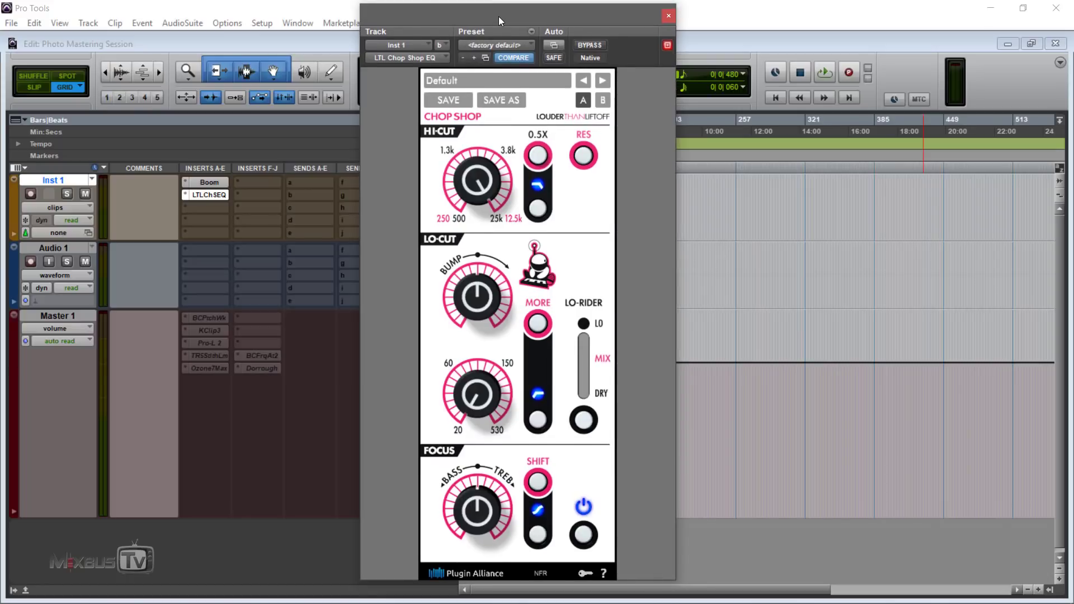
{"action": "left_click", "coordinate": [311, 384]}
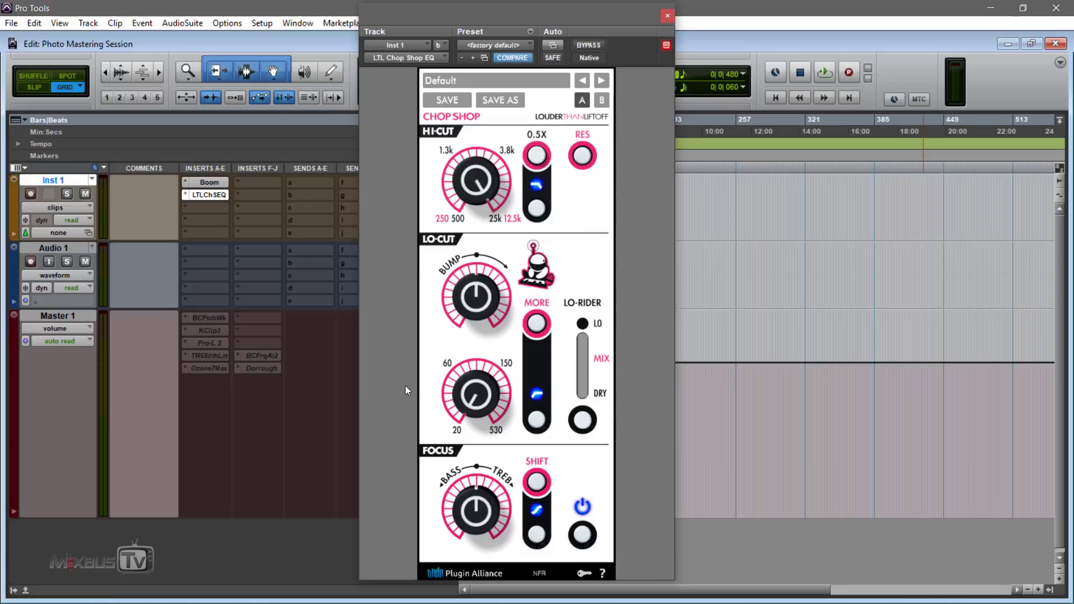
{"action": "left_click", "coordinate": [583, 324]}
{"action": "left_click", "coordinate": [582, 419]}
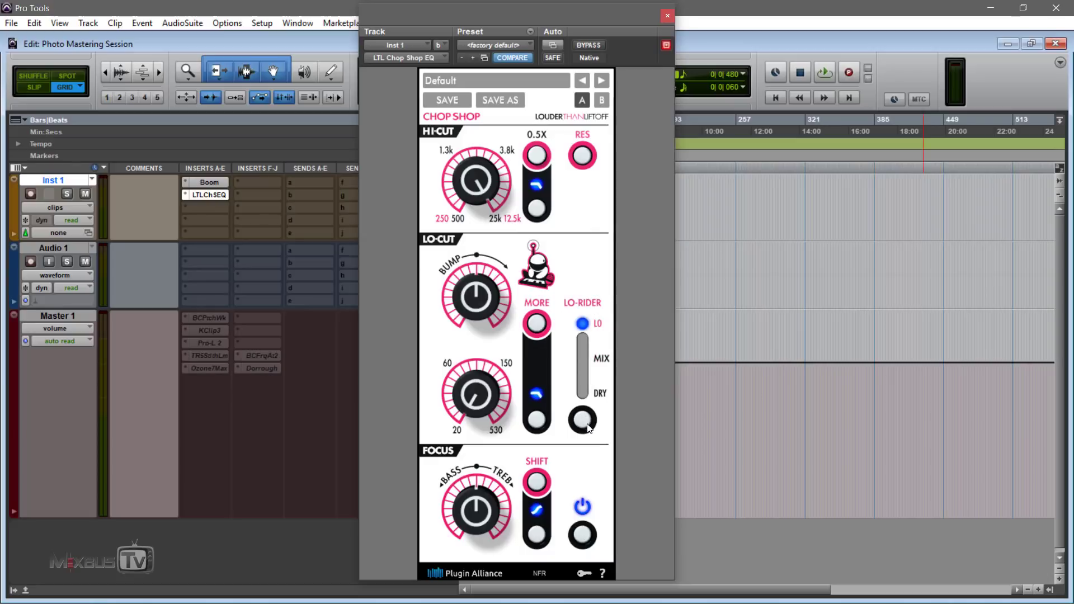
{"action": "left_click", "coordinate": [588, 361]}
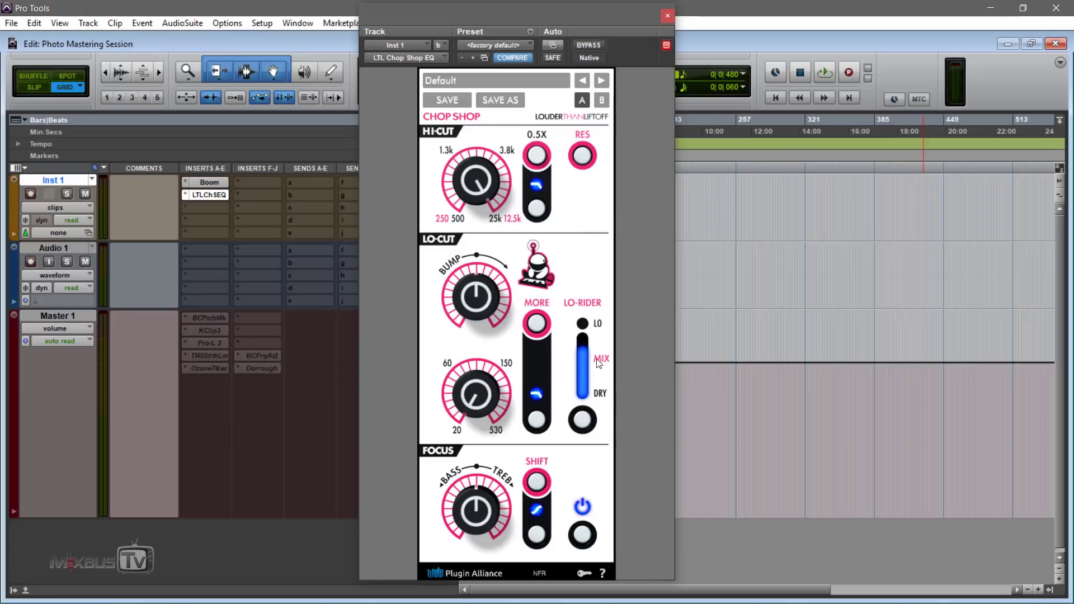
{"action": "left_click_drag", "start_coordinate": [587, 399], "coordinate": [586, 357]}
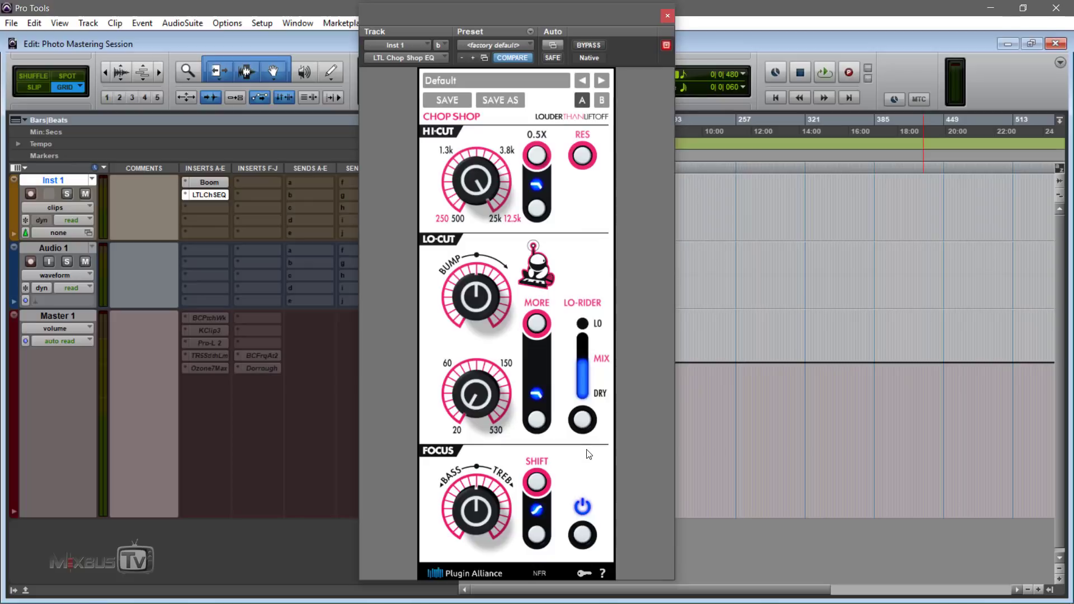
{"action": "left_click", "coordinate": [582, 420]}
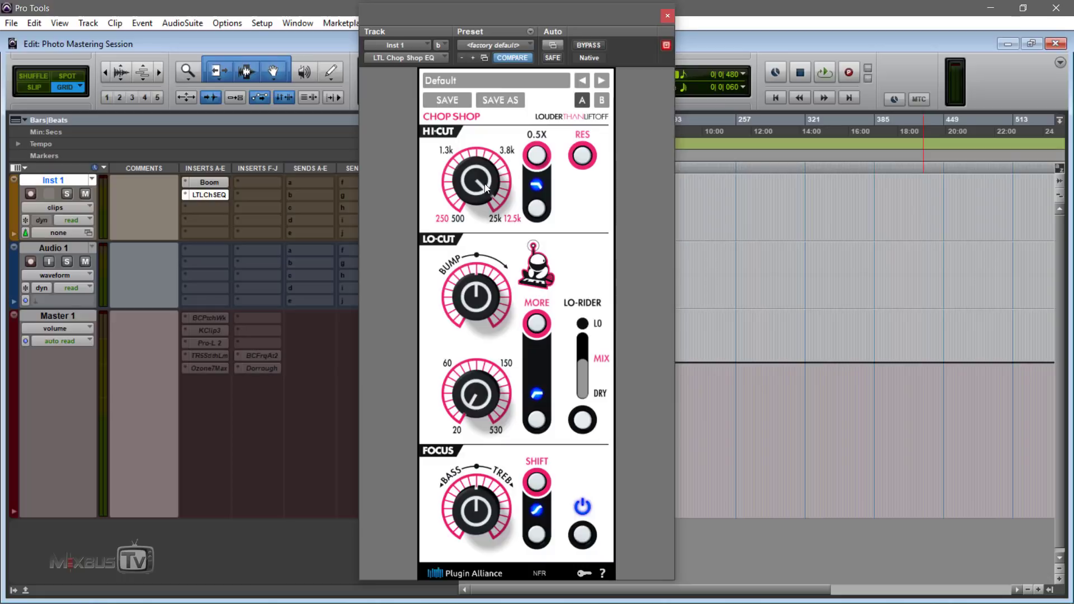
Sweep the Hi-Cut frequency down and back to maximum, and toggle the RES and 0.5X options.
{"action": "left_click_drag", "start_coordinate": [498, 180], "coordinate": [511, 336]}
{"action": "left_click", "coordinate": [584, 159]}
{"action": "left_click", "coordinate": [583, 158]}
{"action": "left_click", "coordinate": [585, 157]}
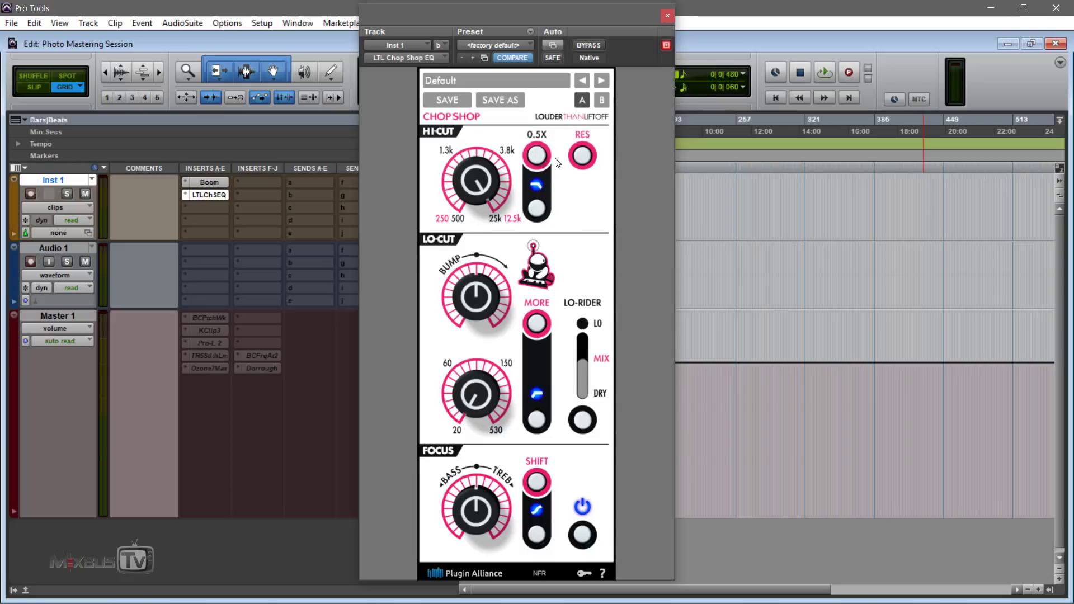
{"action": "left_click", "coordinate": [579, 160]}
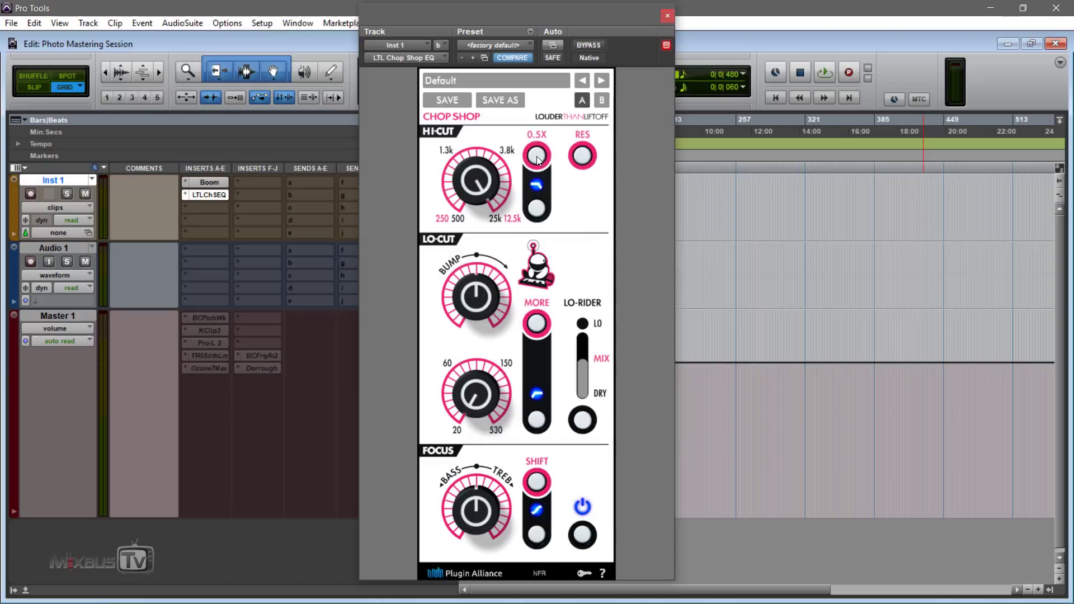
{"action": "left_click", "coordinate": [537, 157]}
{"action": "left_click", "coordinate": [537, 159]}
Vary the Lo-Cut bump and raise the Lo-Cut frequency to between 60 and 150.
{"action": "left_click_drag", "start_coordinate": [472, 311], "coordinate": [481, 339]}
{"action": "mouse_move", "coordinate": [485, 297]}
{"action": "left_mouse_down"}
{"action": "mouse_move", "coordinate": [485, 232]}
{"action": "mouse_move", "coordinate": [481, 288]}
{"action": "left_mouse_up"}
{"action": "mouse_move", "coordinate": [482, 302]}
{"action": "left_mouse_down"}
{"action": "mouse_move", "coordinate": [479, 340]}
{"action": "mouse_move", "coordinate": [478, 204]}
{"action": "mouse_move", "coordinate": [480, 288]}
{"action": "left_mouse_up"}
{"action": "left_click_drag", "start_coordinate": [484, 396], "coordinate": [523, 321]}
Toggle the Lo-Cut MORE option, turn the bump up further and lower the cutoff frequency to about 60.
{"action": "left_click", "coordinate": [536, 320]}
{"action": "left_click", "coordinate": [533, 329]}
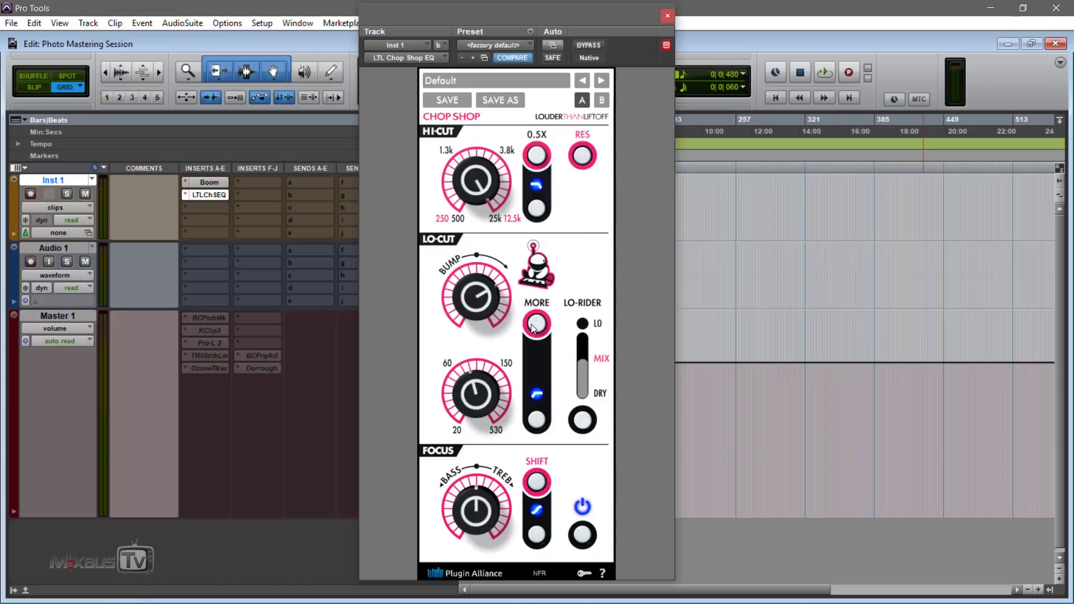
{"action": "left_click", "coordinate": [532, 328]}
{"action": "left_click_drag", "start_coordinate": [468, 296], "coordinate": [471, 283]}
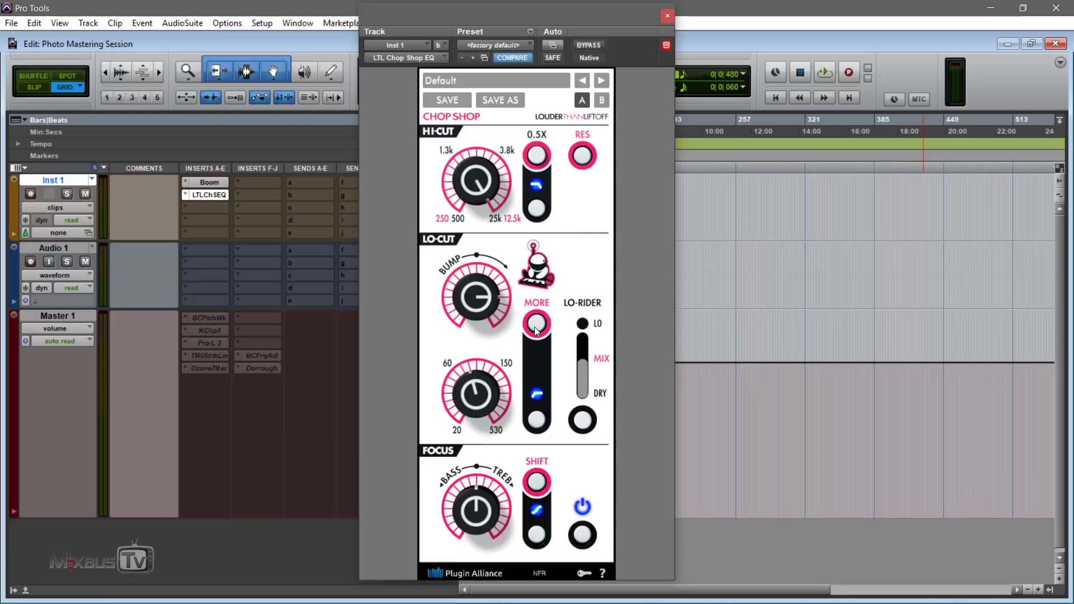
{"action": "left_click_drag", "start_coordinate": [476, 393], "coordinate": [478, 406]}
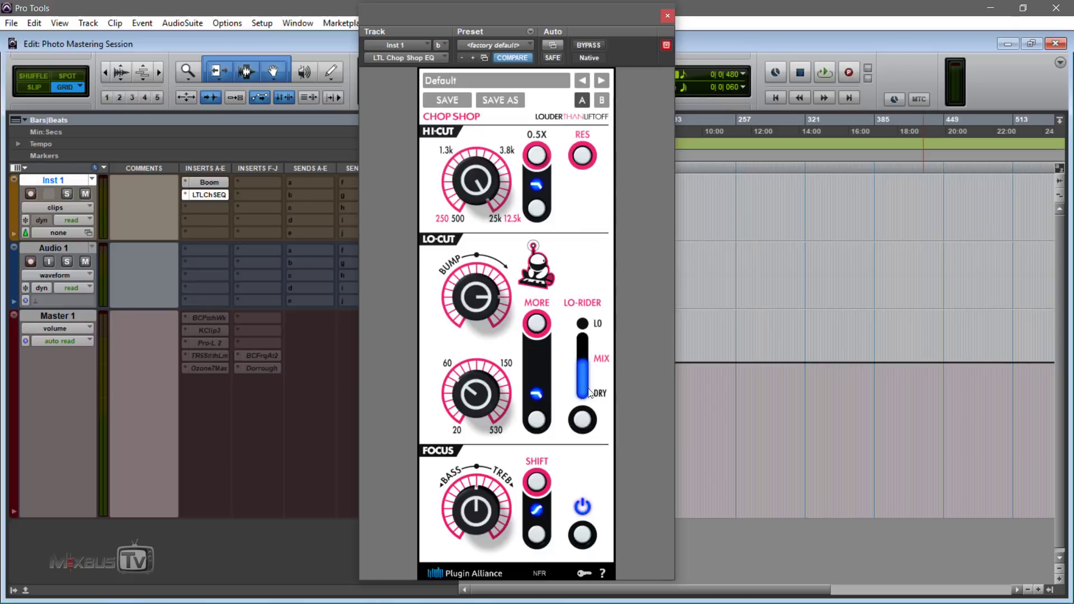
Compare the LO and MIX modes of Lo-Rider, and switch Lo-Rider off and on in MIX mode.
{"action": "left_click", "coordinate": [583, 325]}
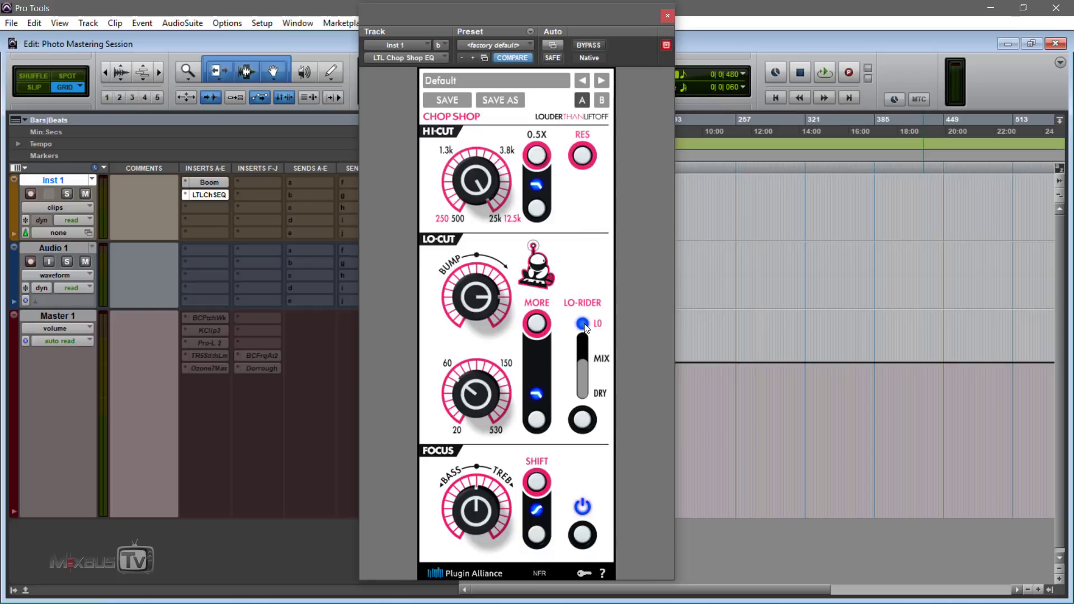
{"action": "left_click", "coordinate": [603, 359]}
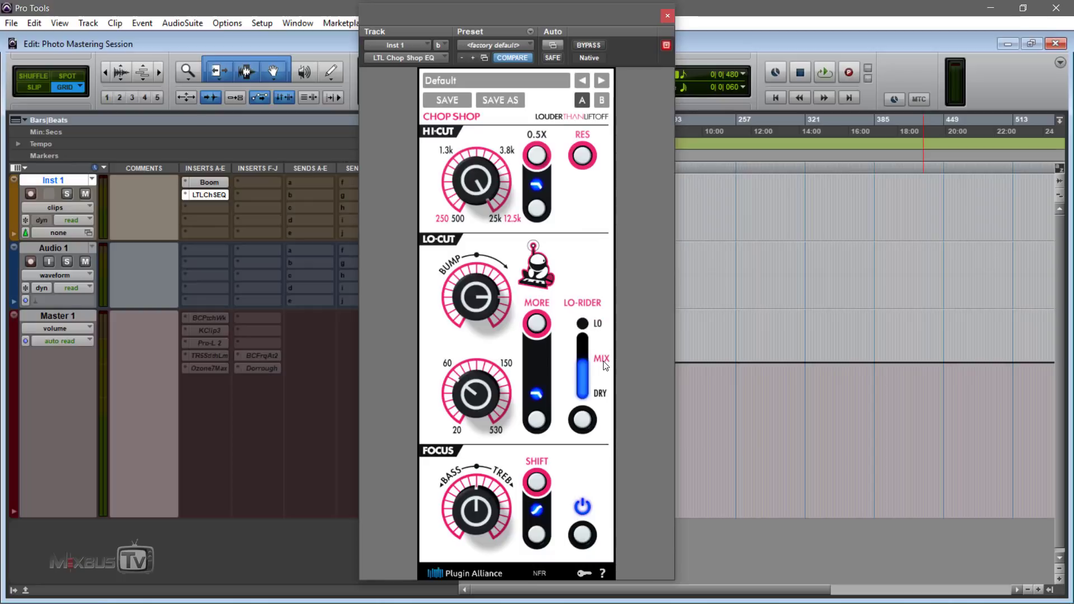
{"action": "left_click", "coordinate": [596, 325]}
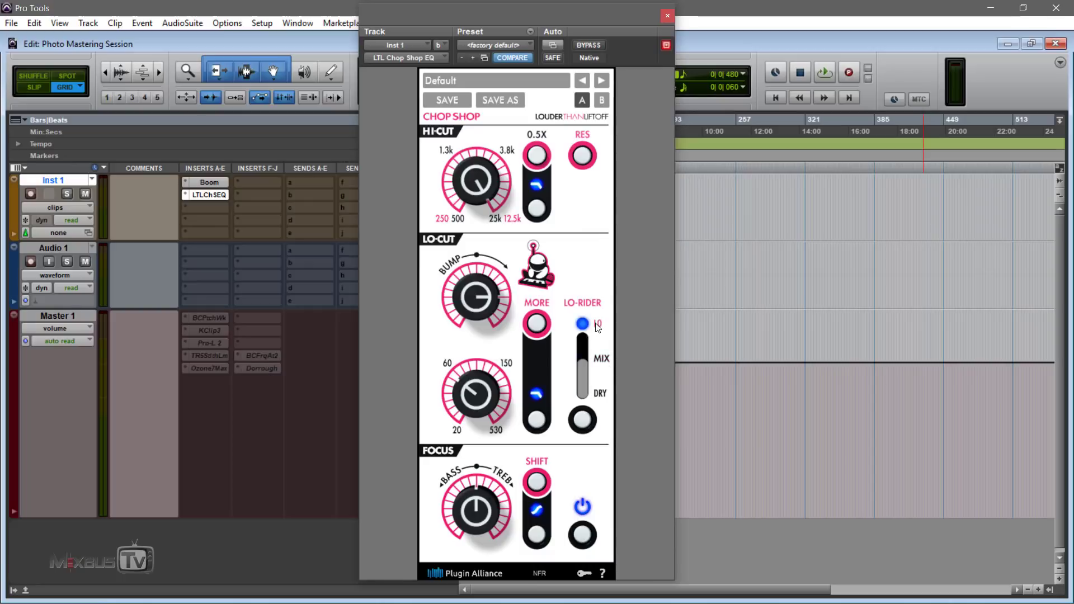
{"action": "left_click", "coordinate": [603, 363]}
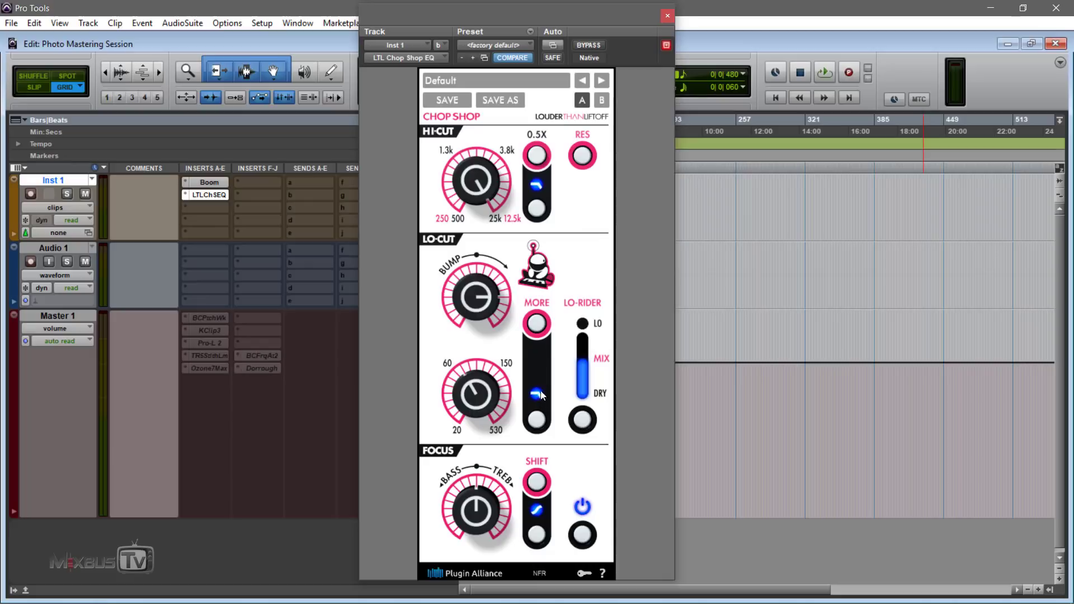
{"action": "left_click", "coordinate": [582, 419]}
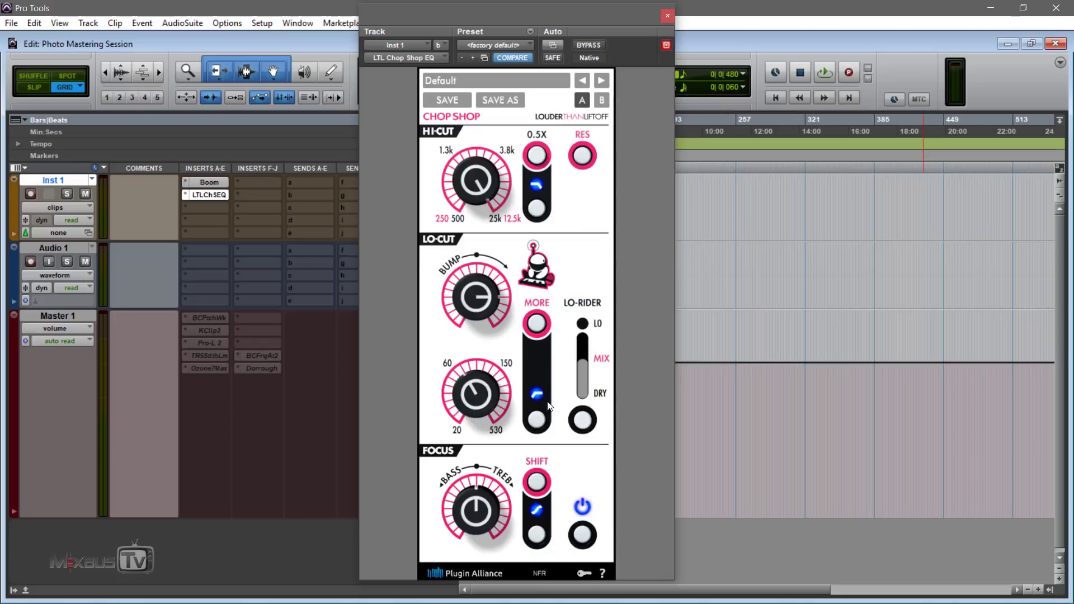
{"action": "left_click", "coordinate": [581, 419]}
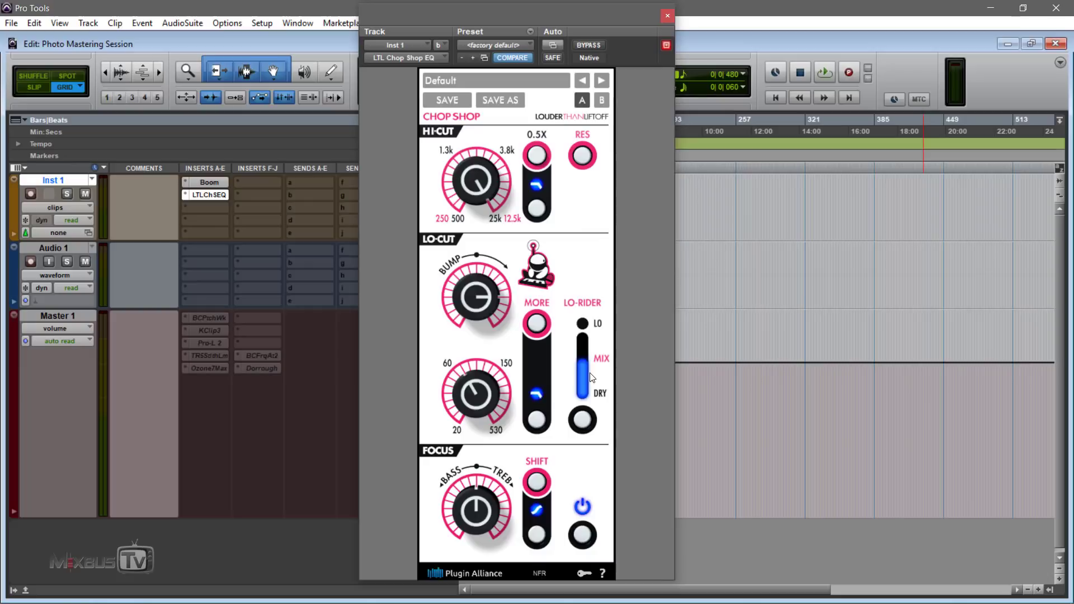
Sweep the Lo-Rider mix slider over its range, comparing LO with MIX, and leave the mix slightly below halfway.
{"action": "left_click_drag", "start_coordinate": [588, 393], "coordinate": [589, 359]}
{"action": "left_click_drag", "start_coordinate": [584, 372], "coordinate": [599, 286]}
{"action": "left_click", "coordinate": [588, 417]}
{"action": "left_click", "coordinate": [588, 415]}
{"action": "left_click", "coordinate": [582, 325]}
{"action": "left_click", "coordinate": [582, 356]}
{"action": "left_click_drag", "start_coordinate": [578, 406], "coordinate": [581, 417]}
Switch Lo-Rider off and on repeatedly to compare the bypassed and active states.
{"action": "left_click", "coordinate": [583, 420]}
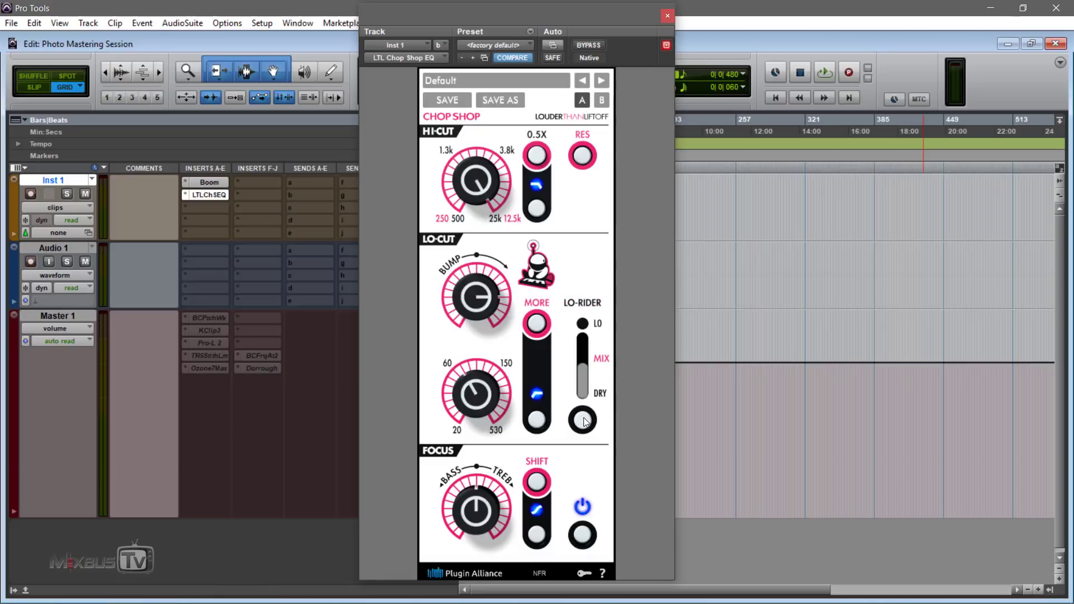
{"action": "left_click", "coordinate": [585, 422]}
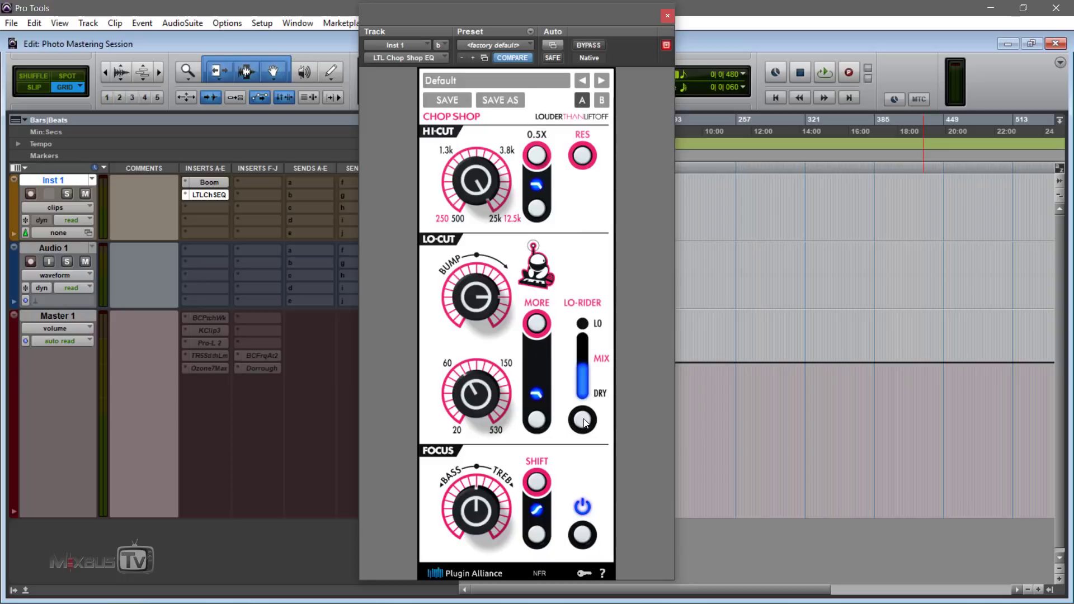
{"action": "left_click", "coordinate": [584, 422]}
{"action": "left_click", "coordinate": [585, 421]}
Adjust the Lo-Cut frequency to about 60, return the bump to its centre position and toggle MORE.
{"action": "mouse_move", "coordinate": [473, 395]}
{"action": "left_mouse_down"}
{"action": "mouse_move", "coordinate": [472, 339]}
{"action": "mouse_move", "coordinate": [477, 409]}
{"action": "left_mouse_up"}
{"action": "left_click_drag", "start_coordinate": [488, 306], "coordinate": [490, 342]}
{"action": "left_click", "coordinate": [542, 326]}
{"action": "left_click", "coordinate": [542, 327]}
Tilt the Focus knob between bass and treble, and toggle the Focus filter and its SHIFT option.
{"action": "mouse_move", "coordinate": [479, 512]}
{"action": "left_mouse_down"}
{"action": "mouse_move", "coordinate": [485, 450]}
{"action": "mouse_move", "coordinate": [484, 566]}
{"action": "mouse_move", "coordinate": [489, 521]}
{"action": "left_mouse_up"}
{"action": "left_click_drag", "start_coordinate": [493, 478], "coordinate": [487, 516]}
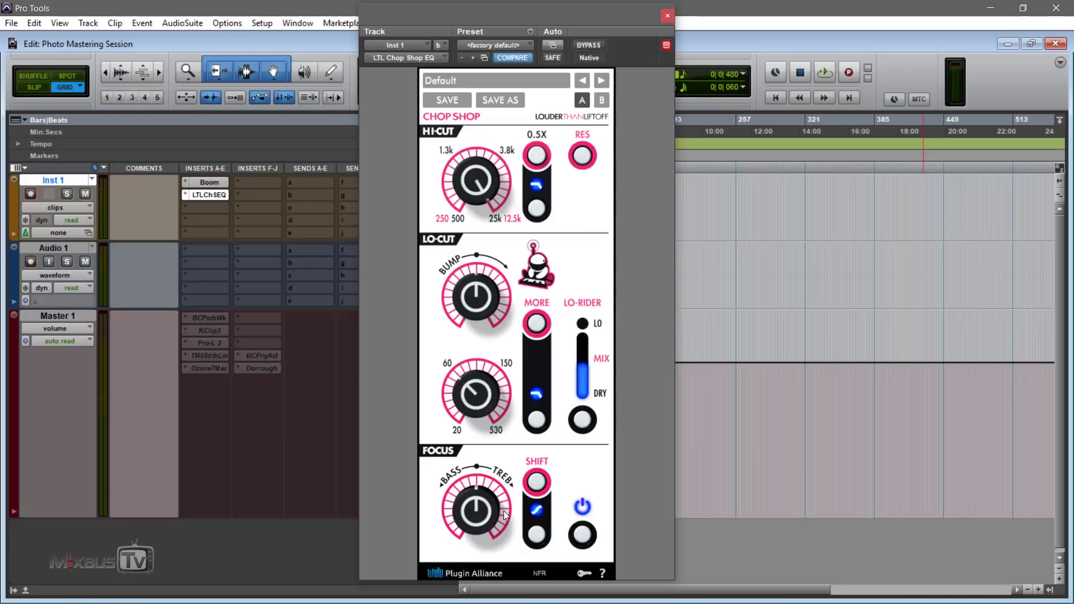
{"action": "left_click", "coordinate": [536, 536]}
{"action": "left_click", "coordinate": [536, 537]}
{"action": "left_click", "coordinate": [536, 490]}
{"action": "left_click", "coordinate": [536, 488]}
Tilt the Focus knob again and recentre it, and switch the plugin's power off and on.
{"action": "mouse_move", "coordinate": [477, 508]}
{"action": "left_mouse_down"}
{"action": "mouse_move", "coordinate": [478, 483]}
{"action": "mouse_move", "coordinate": [478, 530]}
{"action": "mouse_move", "coordinate": [484, 508]}
{"action": "left_mouse_up"}
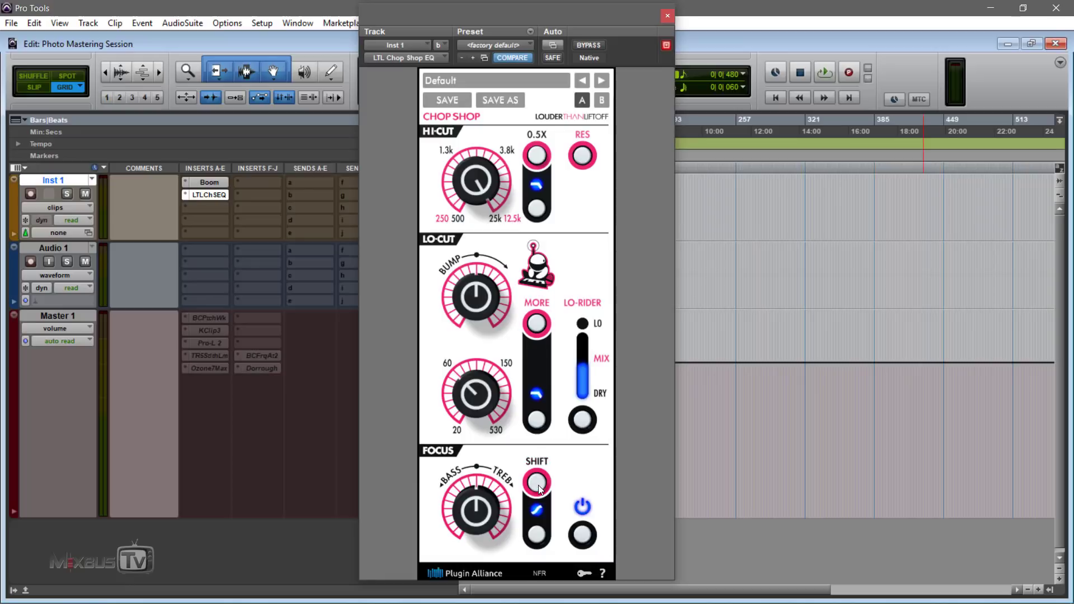
{"action": "left_click_drag", "start_coordinate": [500, 523], "coordinate": [485, 508]}
{"action": "left_click", "coordinate": [582, 537]}
{"action": "left_click", "coordinate": [583, 536]}
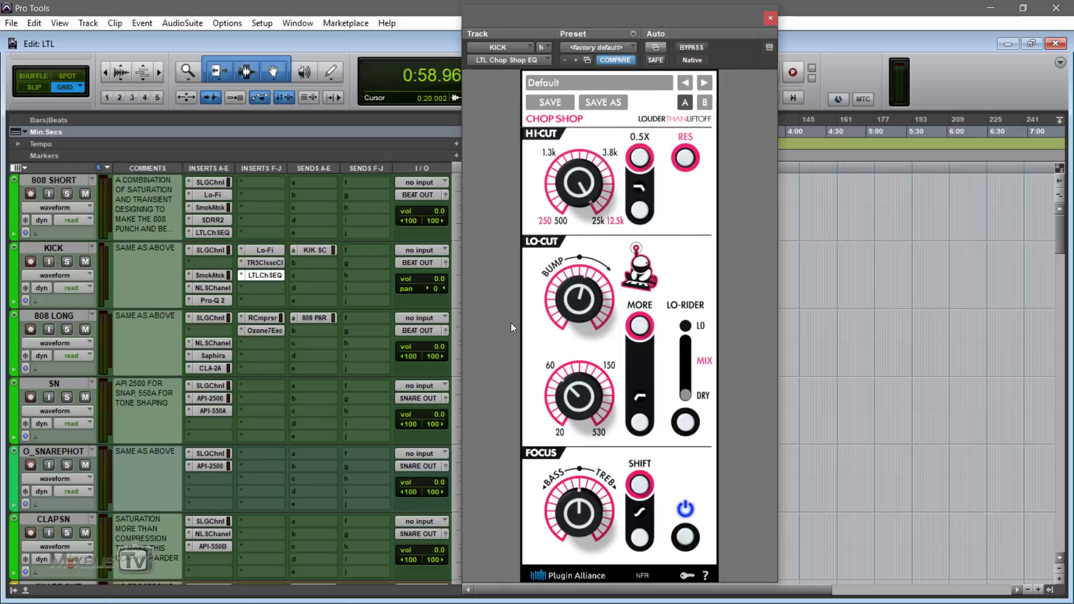
Bypass the Chop Shop EQ on the KICK track, solo the track and play it back.
{"action": "left_click", "coordinate": [690, 47]}
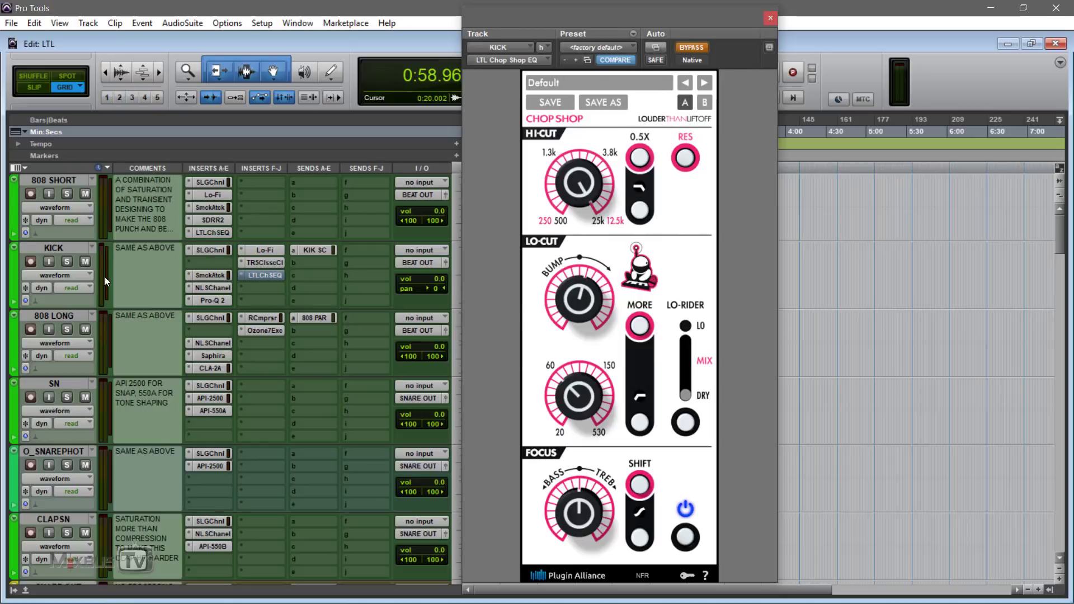
{"action": "left_click", "coordinate": [67, 261]}
{"action": "key", "text": "space"}
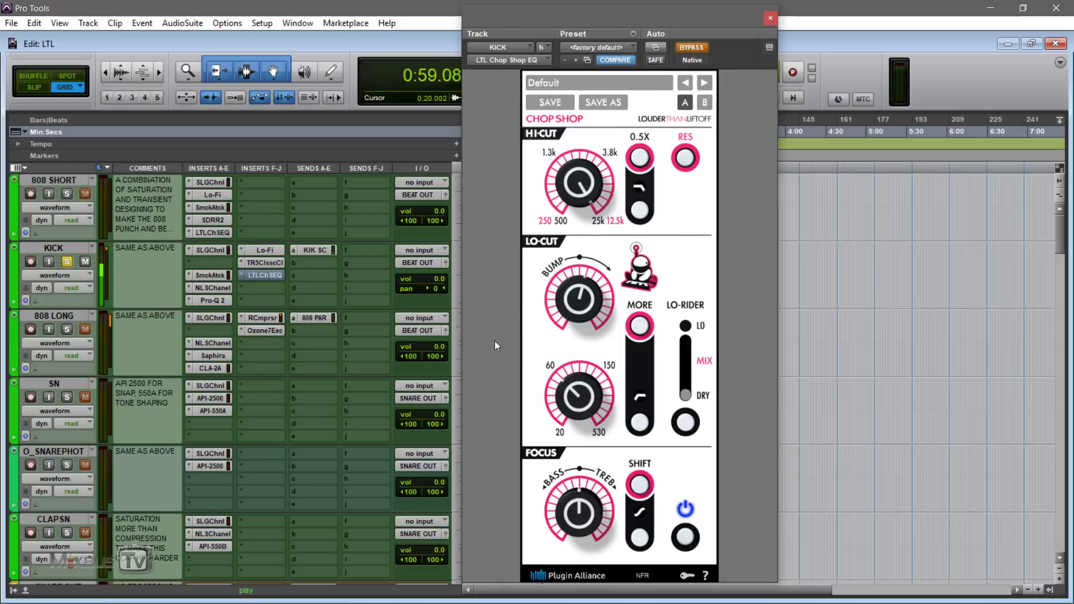
{"action": "key", "text": "space"}
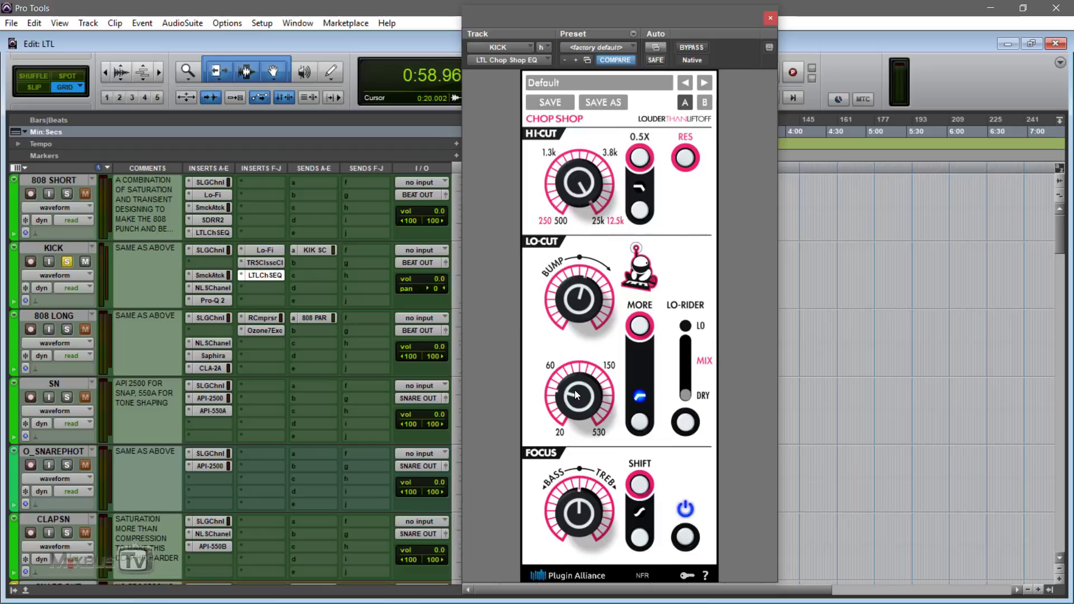
Raise the KICK's Lo-Cut bump to maximum and toggle the EQ bypass during playback to compare.
{"action": "left_click_drag", "start_coordinate": [582, 321], "coordinate": [582, 327]}
{"action": "key", "text": "space"}
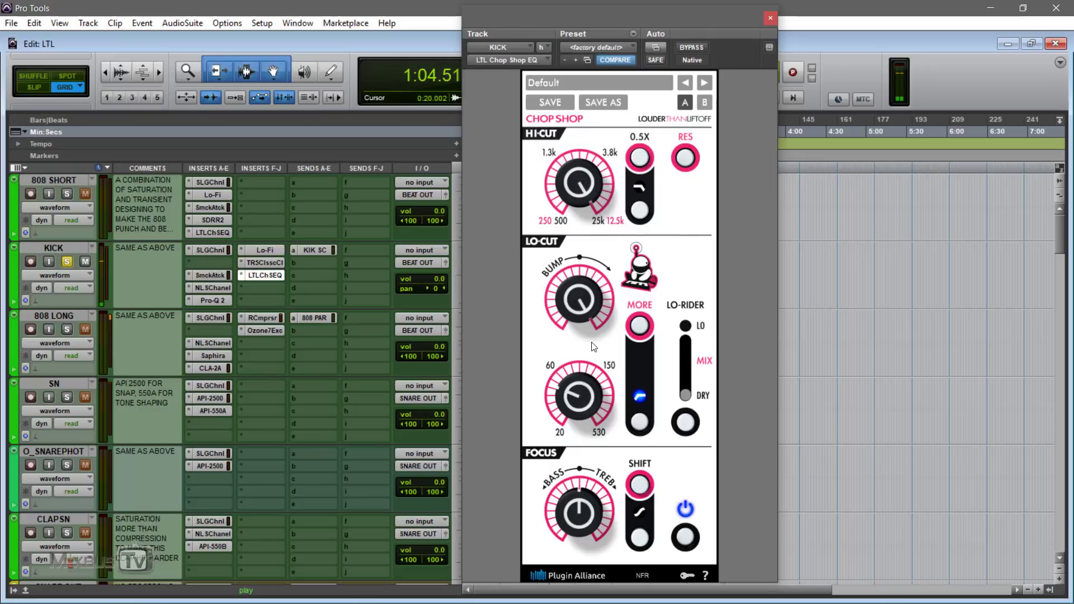
{"action": "left_click", "coordinate": [683, 47]}
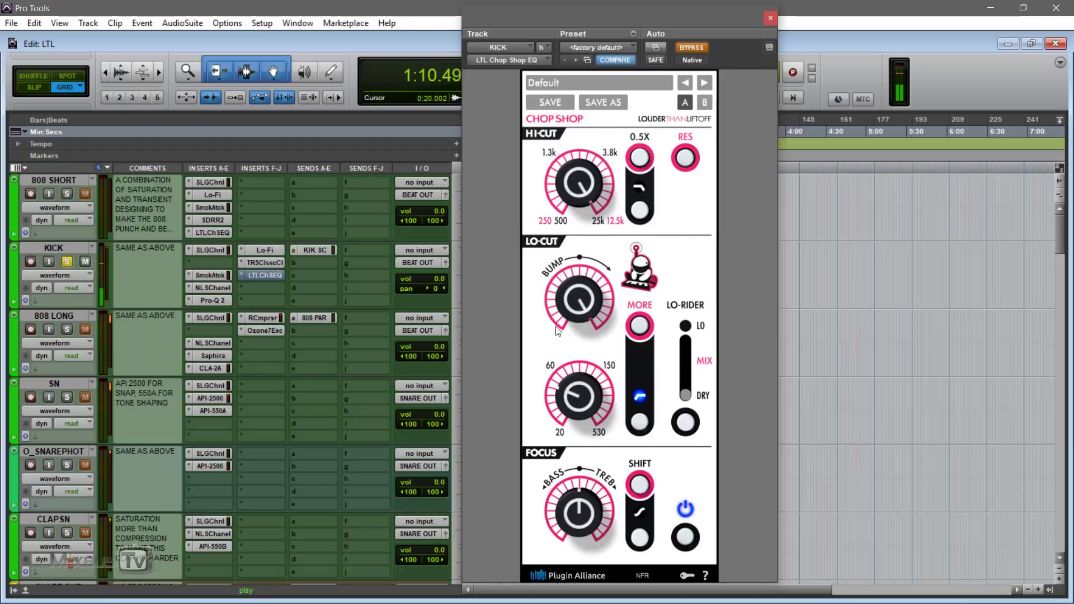
{"action": "left_click", "coordinate": [684, 48]}
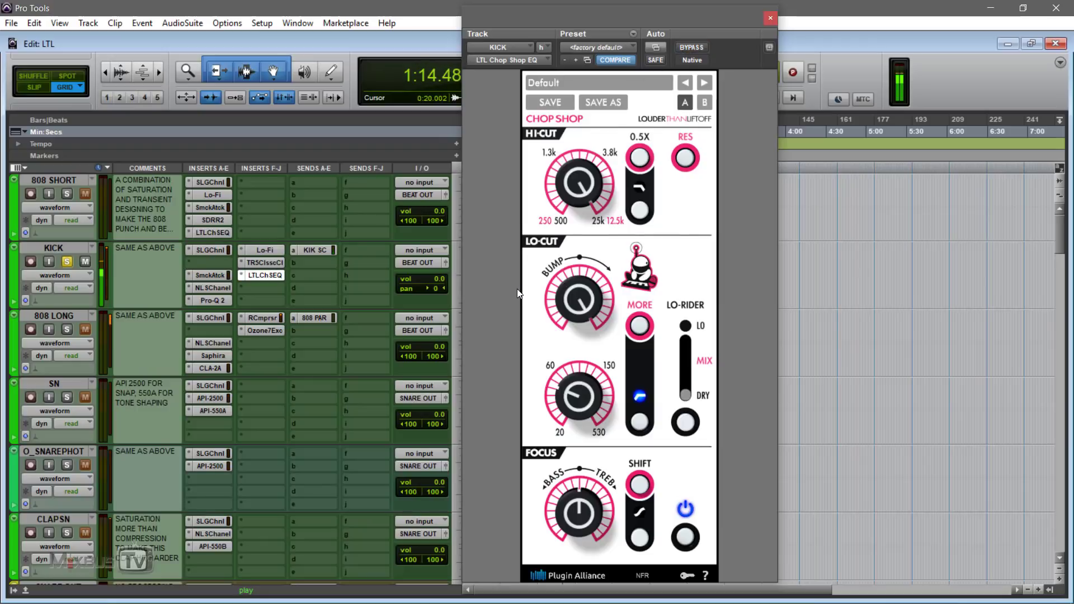
{"action": "key", "text": "space"}
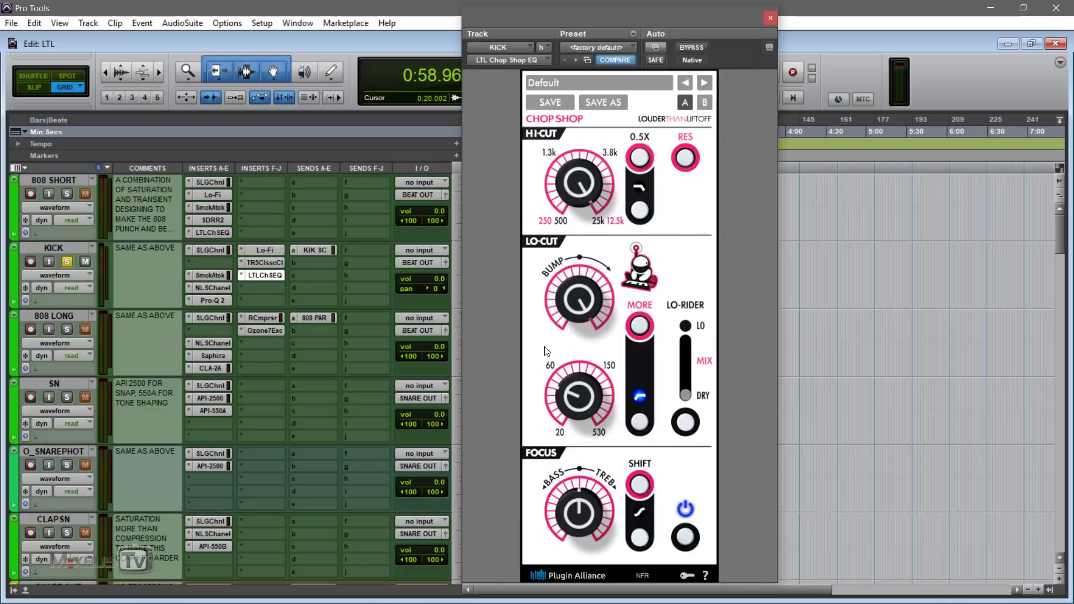
Enable Lo-Rider in LO mode on the KICK with the bump at minimum, and fine-tune the Lo-Cut frequency.
{"action": "left_click", "coordinate": [616, 294]}
{"action": "left_click", "coordinate": [687, 424]}
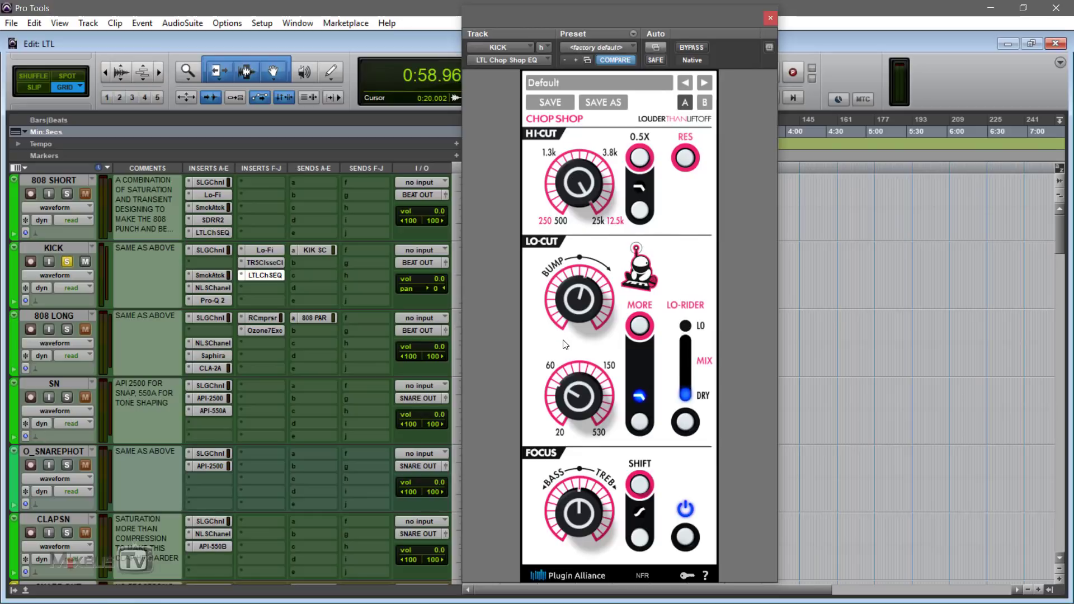
{"action": "left_click_drag", "start_coordinate": [575, 300], "coordinate": [584, 402]}
{"action": "left_click", "coordinate": [685, 327]}
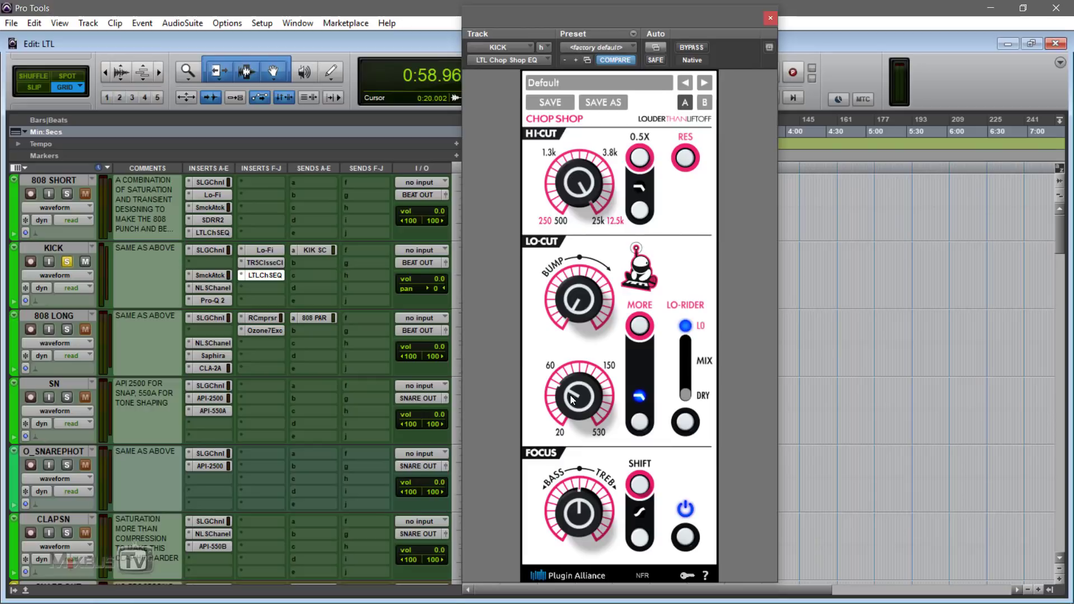
{"action": "left_click_drag", "start_coordinate": [572, 398], "coordinate": [573, 381]}
Set Lo-Rider to MIX, blend the mix at about halfway and turn the bump up to about three-quarters during playback.
{"action": "left_click", "coordinate": [705, 365]}
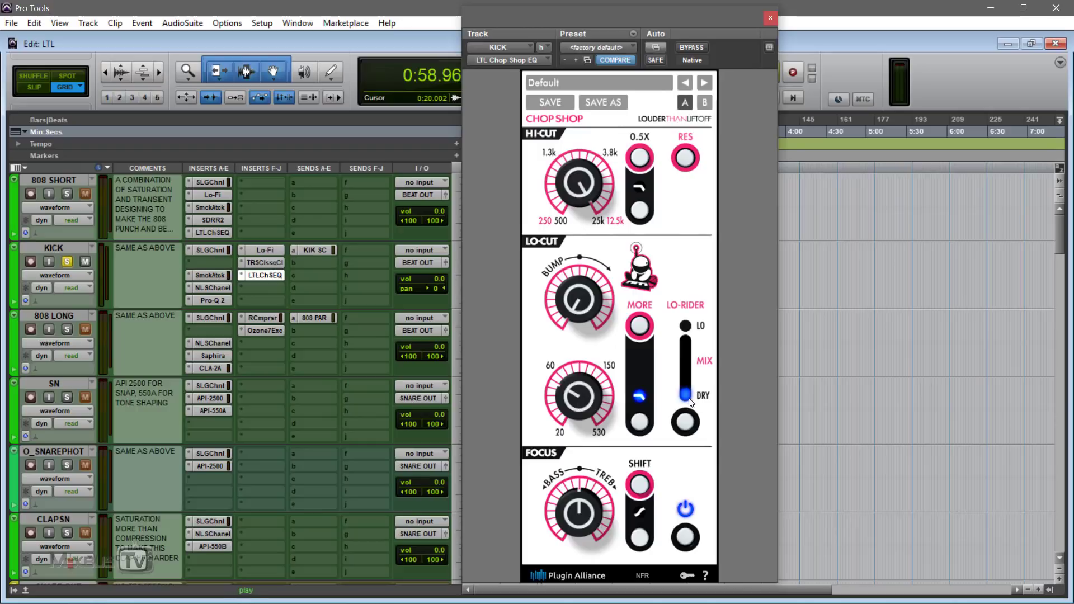
{"action": "left_click_drag", "start_coordinate": [687, 398], "coordinate": [690, 329]}
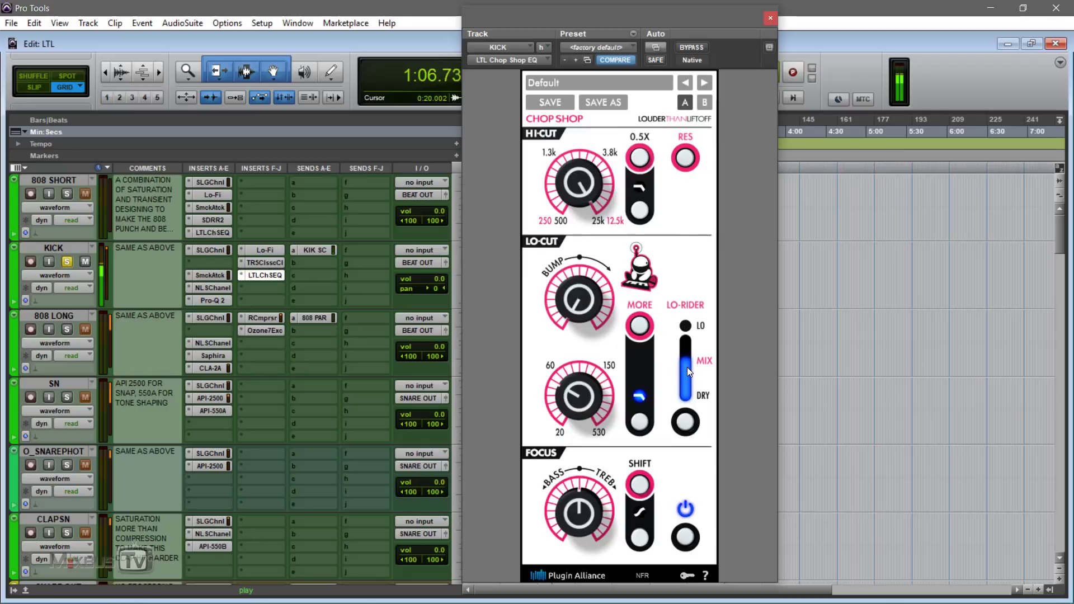
{"action": "left_click_drag", "start_coordinate": [587, 301], "coordinate": [588, 165]}
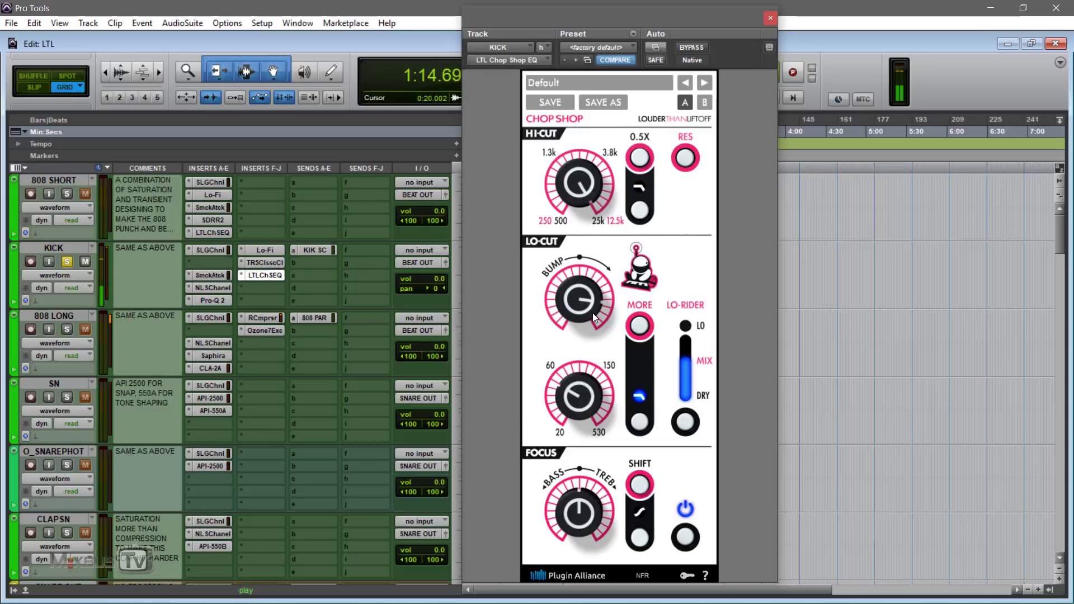
{"action": "left_click_drag", "start_coordinate": [686, 358], "coordinate": [688, 376]}
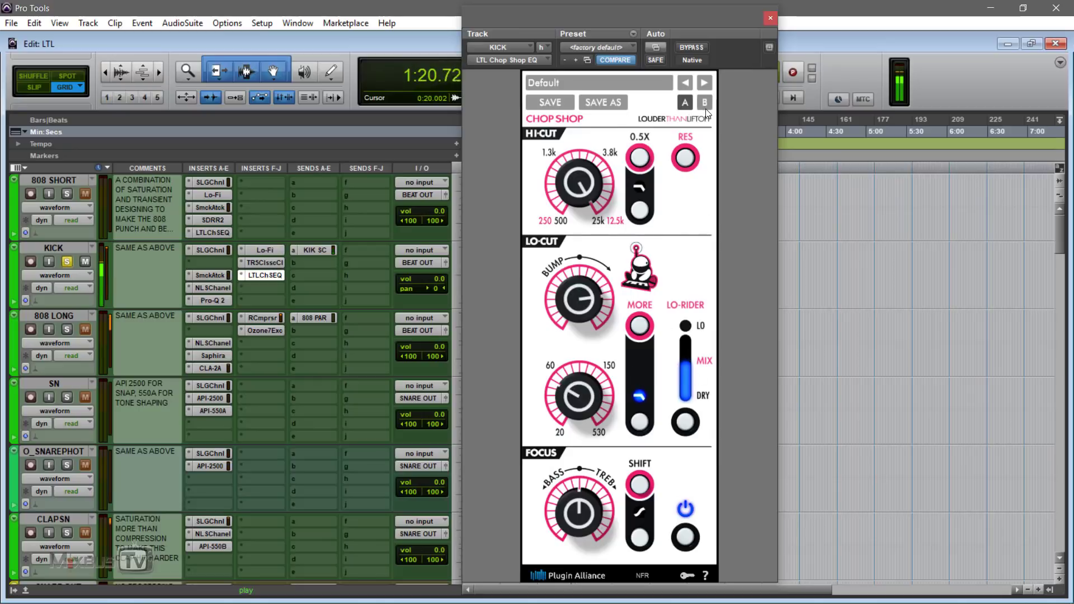
Compare the KICK with the EQ bypassed and active during playback, and lower the Lo-Cut bump to just past centre.
{"action": "key", "text": "space"}
{"action": "left_click", "coordinate": [692, 47]}
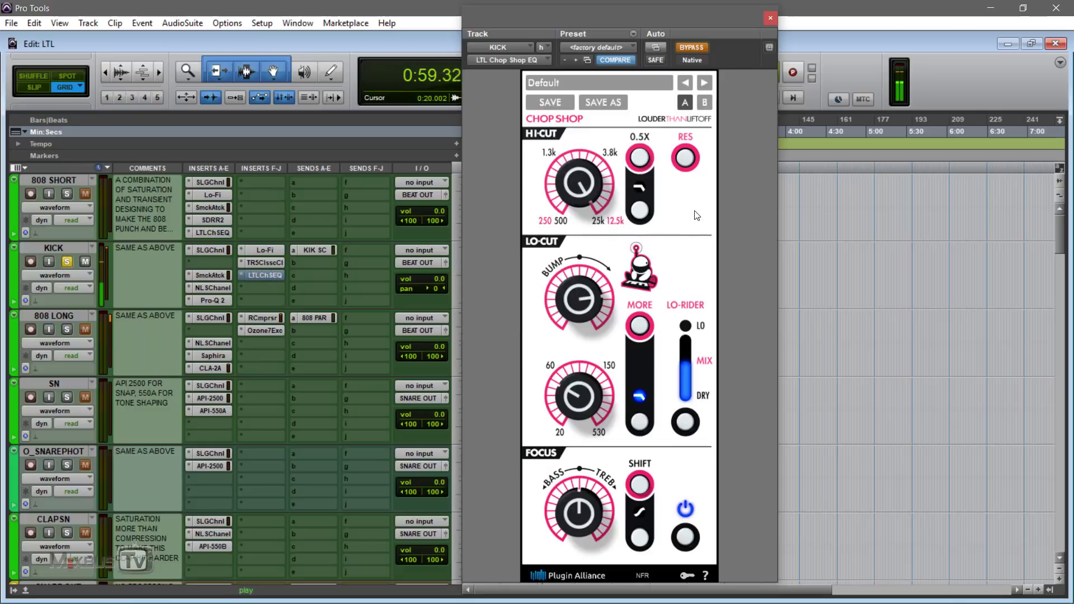
{"action": "left_click", "coordinate": [696, 49]}
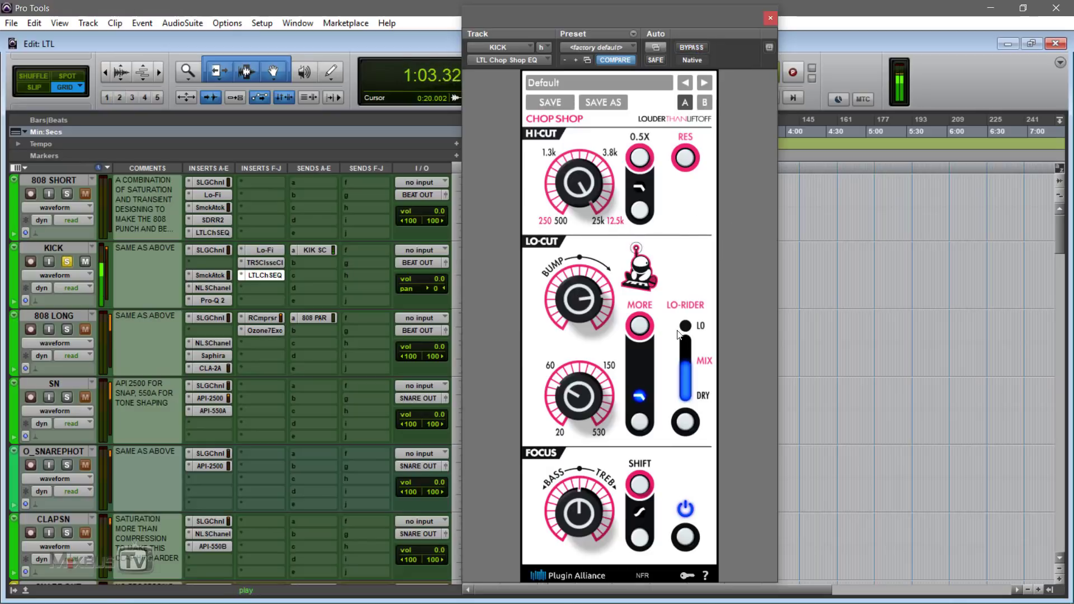
{"action": "left_click_drag", "start_coordinate": [589, 324], "coordinate": [590, 347]}
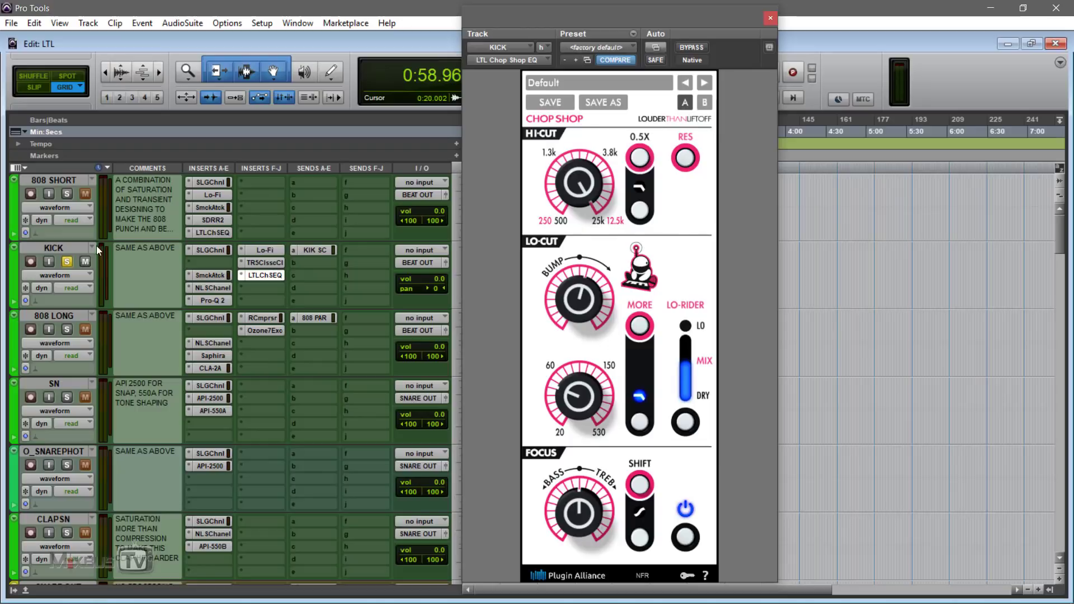
Switch the solo from KICK to 808 SHORT, select its clip after the 58th bar and zoom in on it.
{"action": "left_click", "coordinate": [71, 261]}
{"action": "left_click", "coordinate": [66, 194]}
{"action": "left_click", "coordinate": [770, 18]}
{"action": "left_click", "coordinate": [609, 189]}
{"action": "key", "text": "t"}
{"action": "key", "text": "t"}
{"action": "key", "text": "t"}
{"action": "key", "text": "t"}
{"action": "key", "text": "t"}
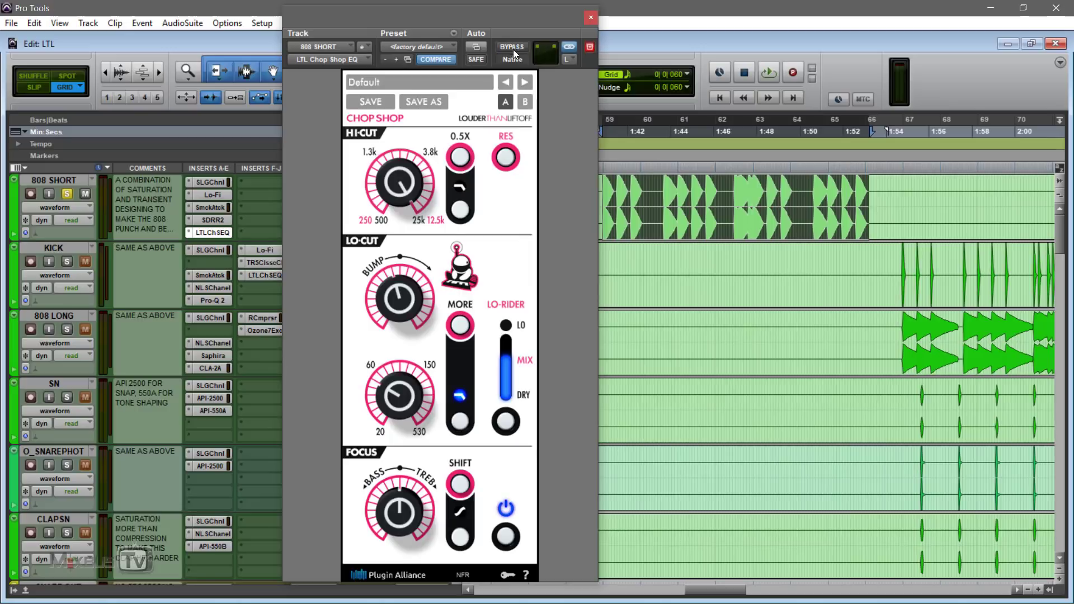
Turn Lo-Rider off on the 808 SHORT's EQ and set the Lo-Cut bump near maximum with the frequency near 60 during playback.
{"action": "left_click", "coordinate": [513, 49]}
{"action": "key", "text": "space"}
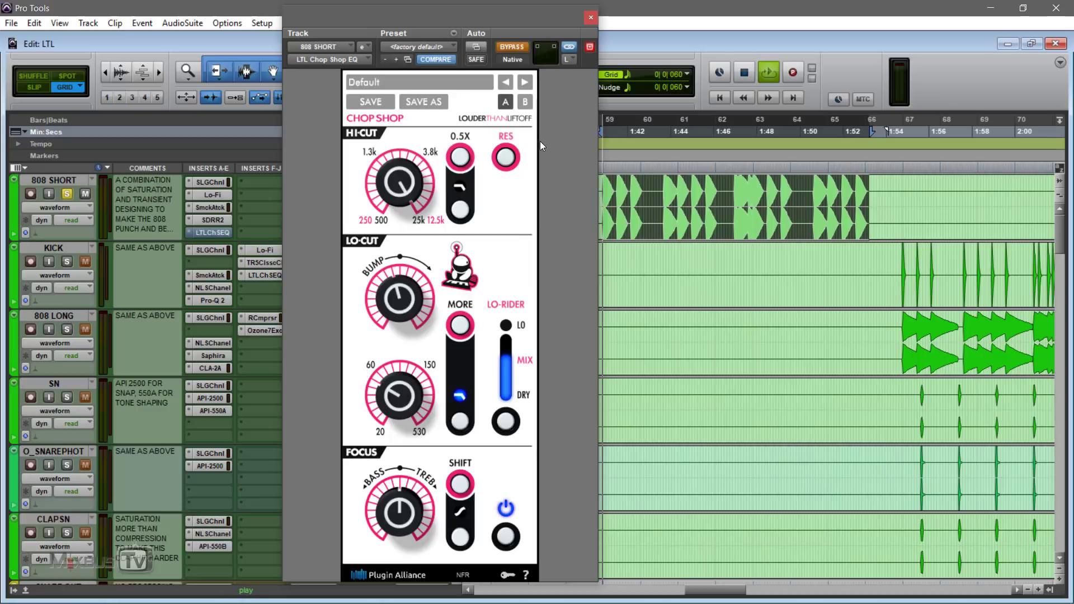
{"action": "left_click", "coordinate": [506, 421]}
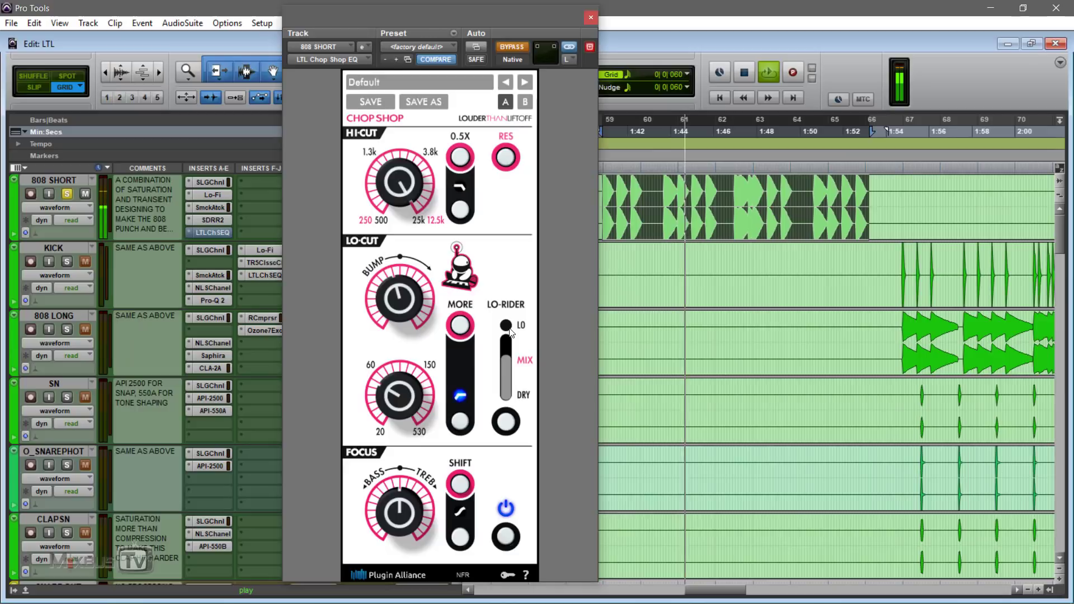
{"action": "mouse_move", "coordinate": [398, 396]}
{"action": "left_mouse_down"}
{"action": "mouse_move", "coordinate": [407, 348]}
{"action": "mouse_move", "coordinate": [407, 407]}
{"action": "left_mouse_up"}
{"action": "left_click", "coordinate": [515, 46]}
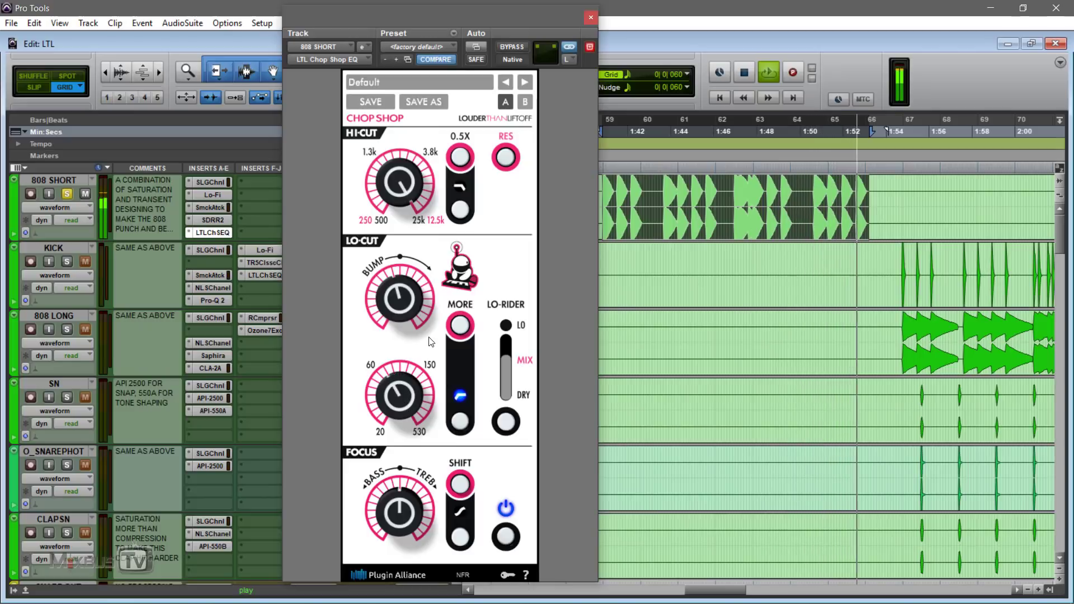
{"action": "left_click_drag", "start_coordinate": [402, 302], "coordinate": [404, 316]}
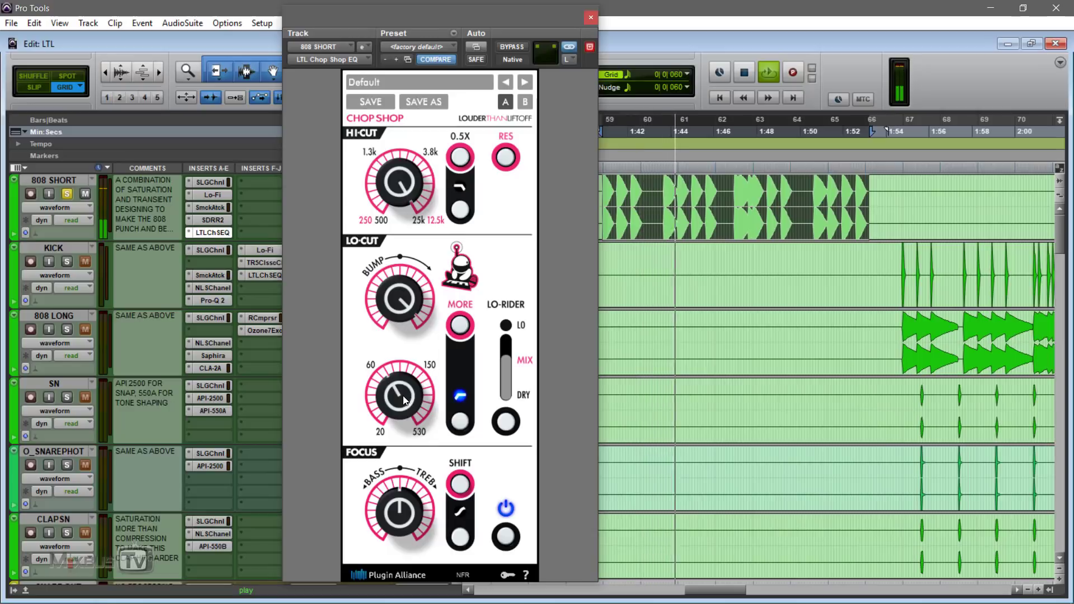
{"action": "left_click_drag", "start_coordinate": [402, 404], "coordinate": [400, 417]}
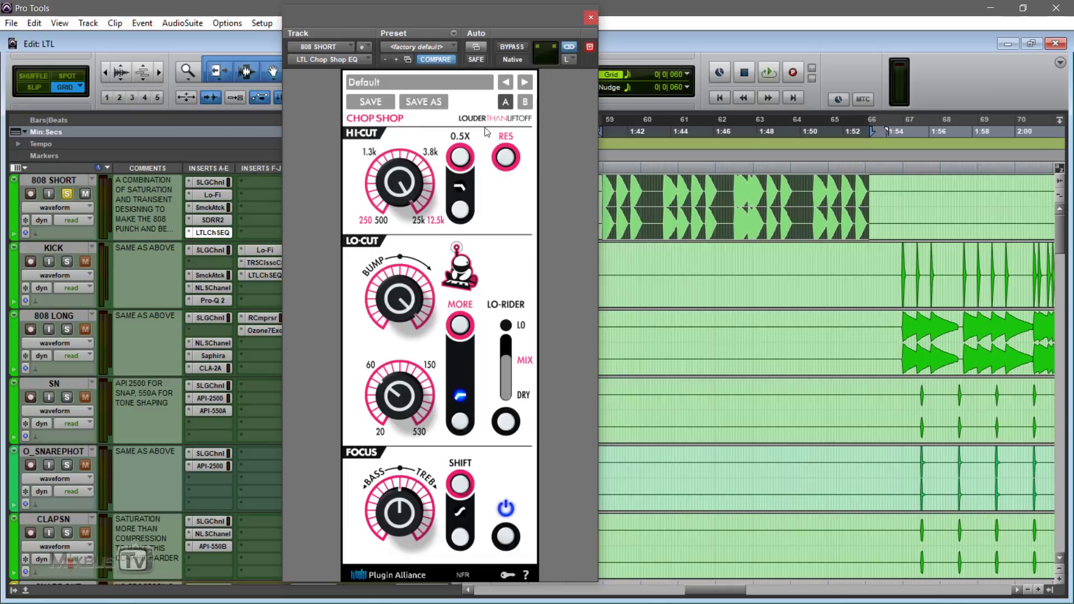
Toggle the EQ bypass on the 808 SHORT during playback to compare the boosted low end with the unprocessed sound.
{"action": "left_click", "coordinate": [514, 47]}
{"action": "key", "text": "space"}
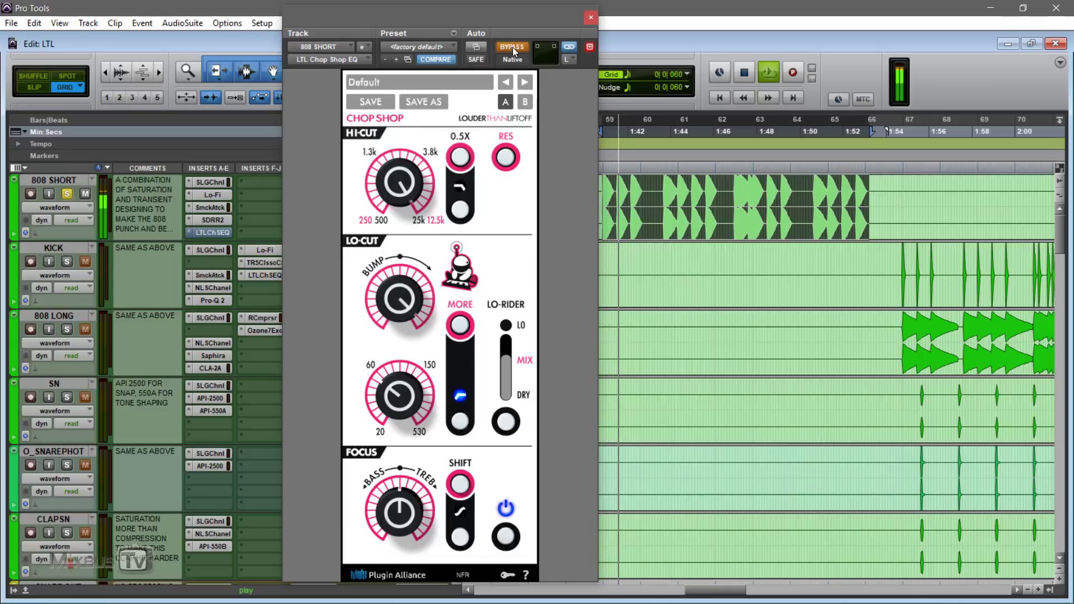
{"action": "left_click", "coordinate": [514, 46]}
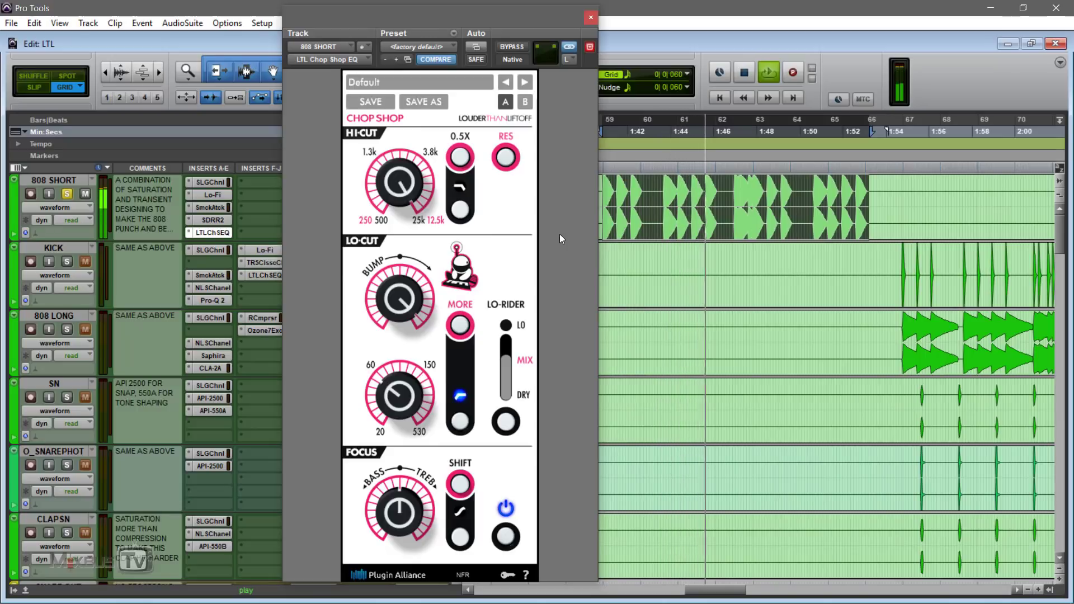
{"action": "key", "text": "space"}
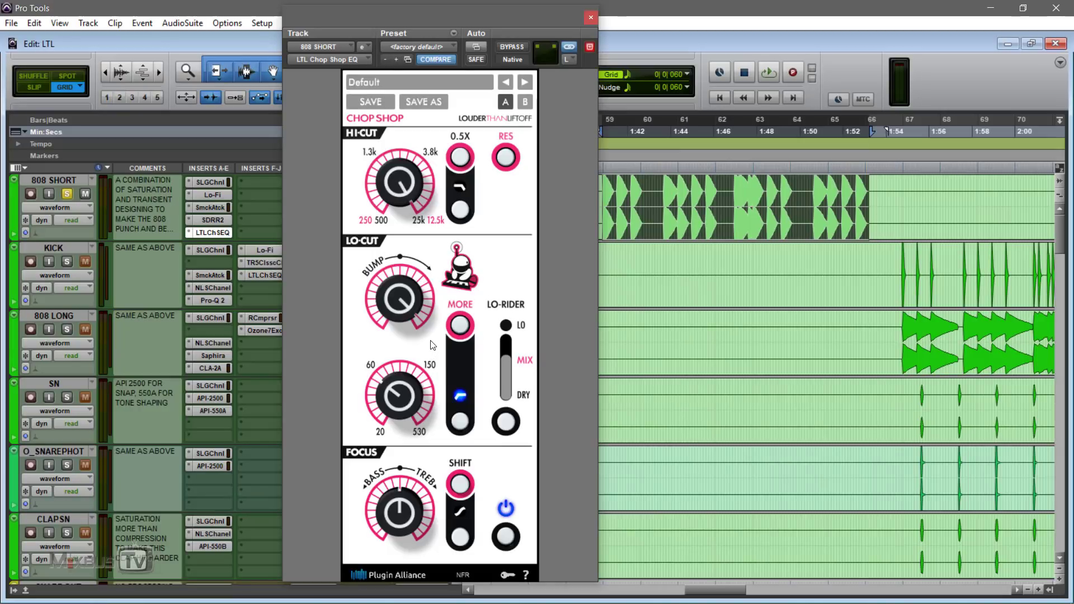
Set Lo-Rider to LO on the 808 SHORT, lower the Lo-Cut frequency below 60 and reduce the bump to just past centre.
{"action": "left_click", "coordinate": [505, 328]}
{"action": "key", "text": "space"}
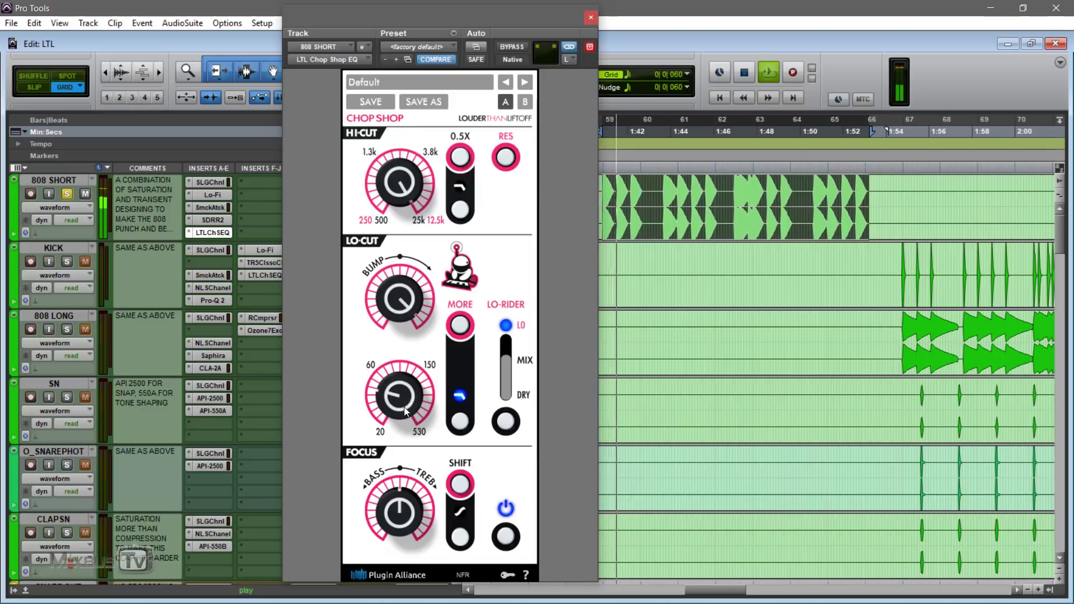
{"action": "left_click_drag", "start_coordinate": [405, 408], "coordinate": [403, 415]}
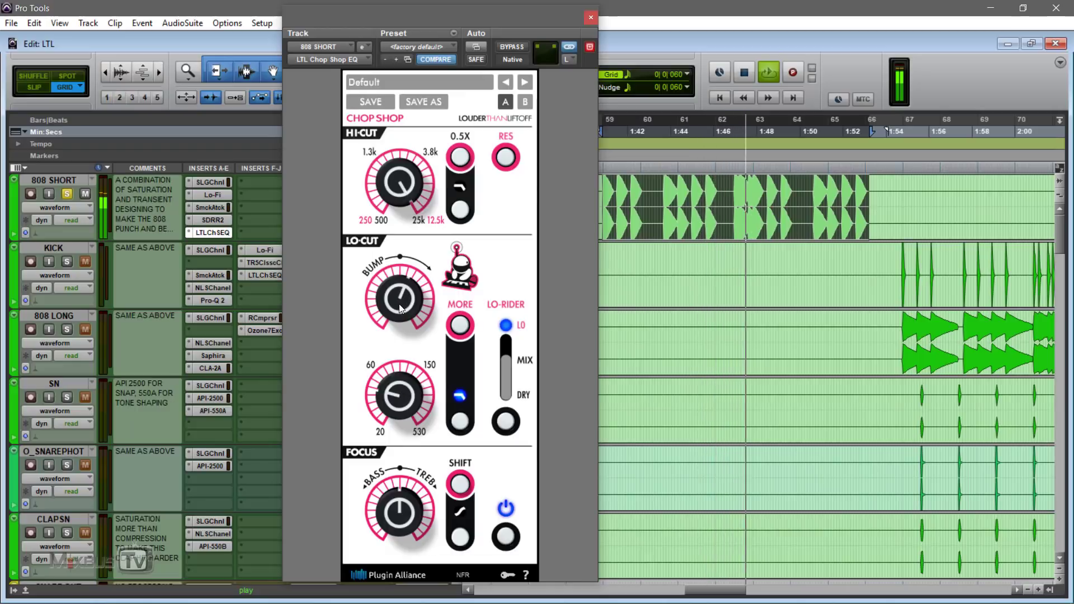
{"action": "key", "text": "space"}
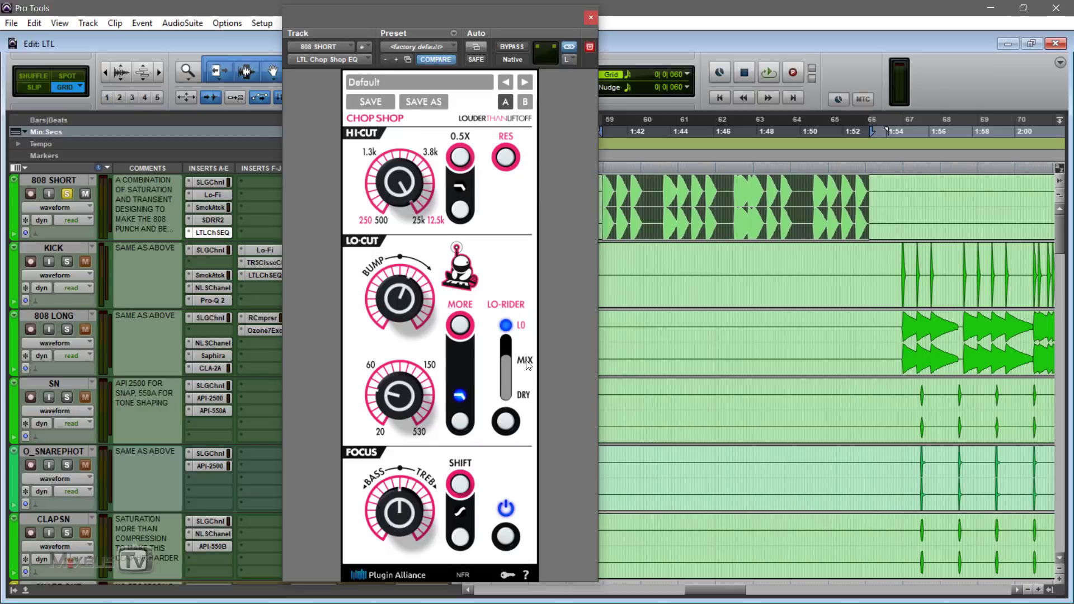
Switch the 808 SHORT's Lo-Rider to MIX and blend it from fully dry up to about halfway during playback.
{"action": "left_click", "coordinate": [508, 368]}
{"action": "key", "text": "space"}
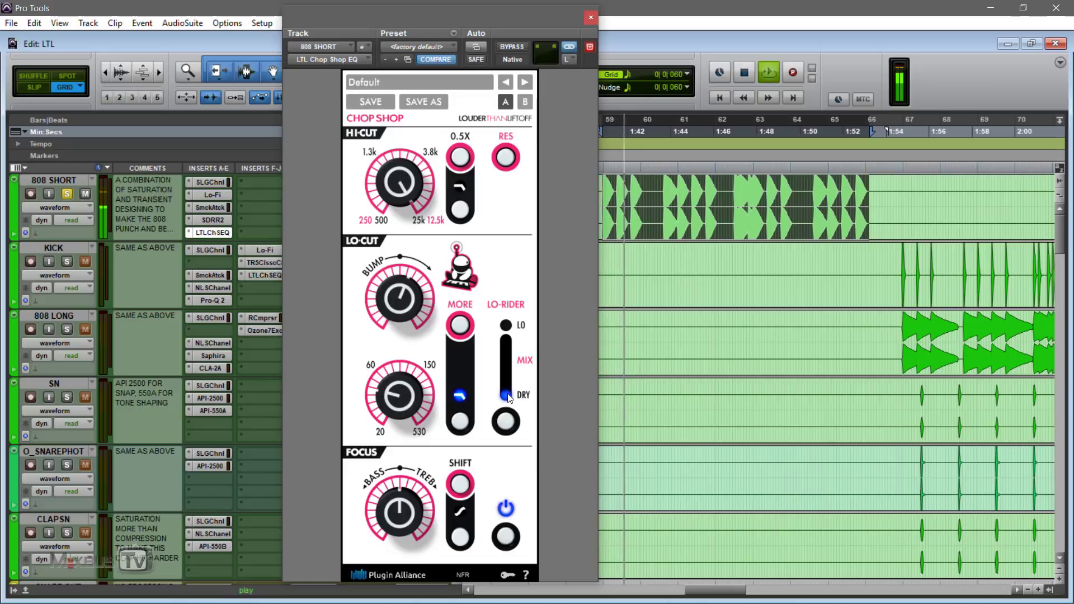
{"action": "left_click_drag", "start_coordinate": [508, 398], "coordinate": [505, 314]}
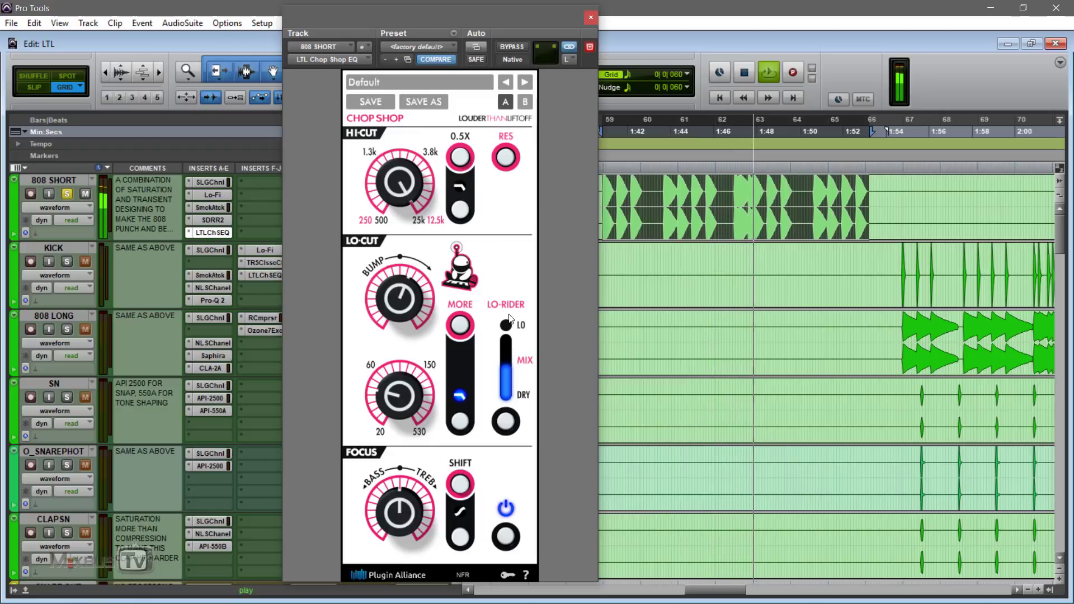
Compare the 808 SHORT's blended Lo-Rider setting with the bypassed sound during playback, and stop playback.
{"action": "left_click", "coordinate": [514, 47]}
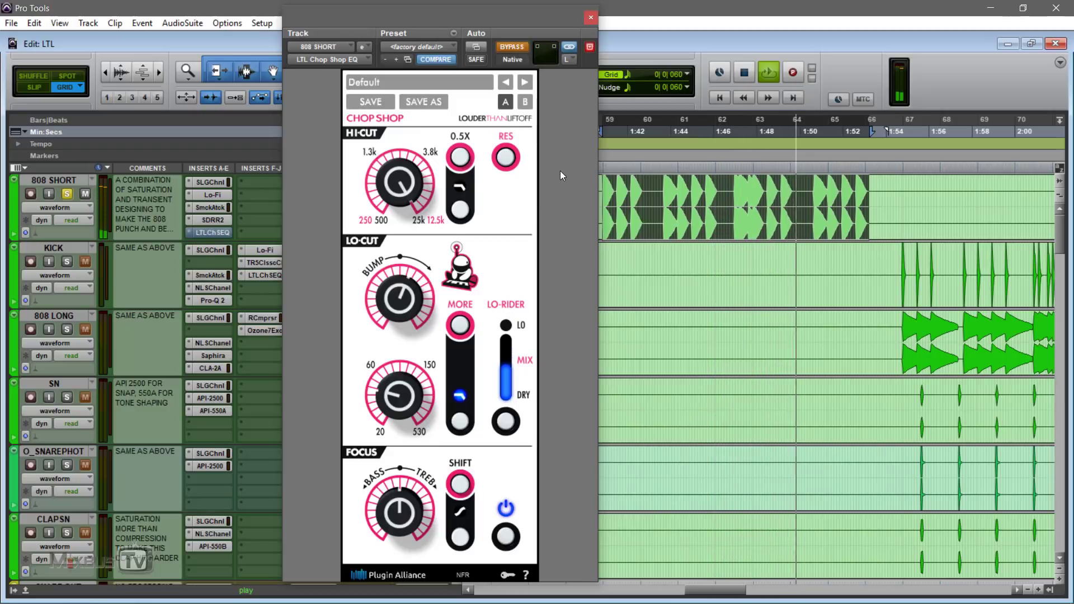
{"action": "left_click", "coordinate": [518, 48]}
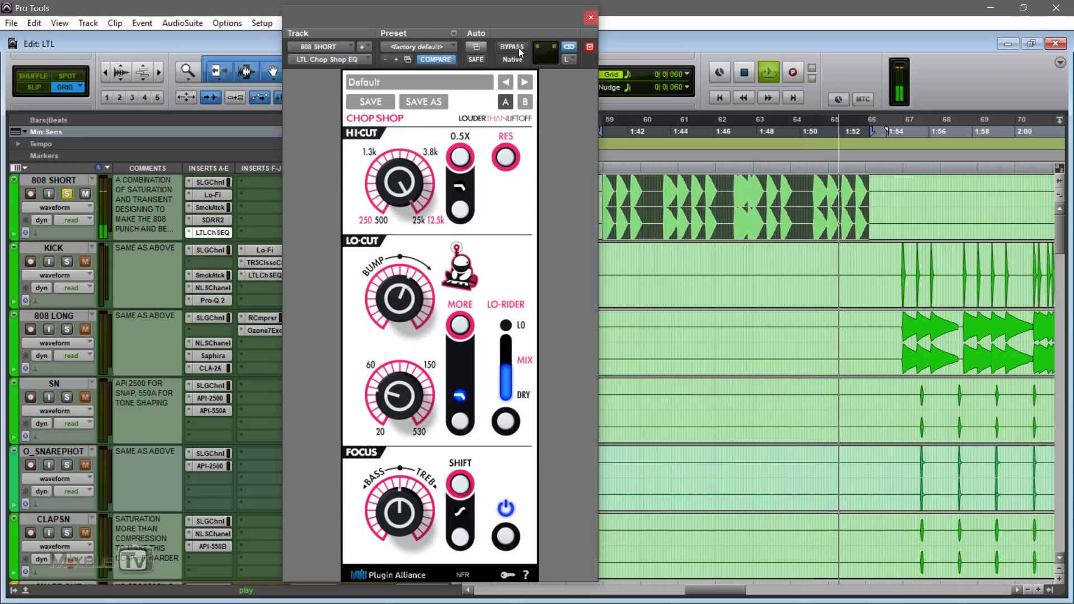
{"action": "key", "text": "space"}
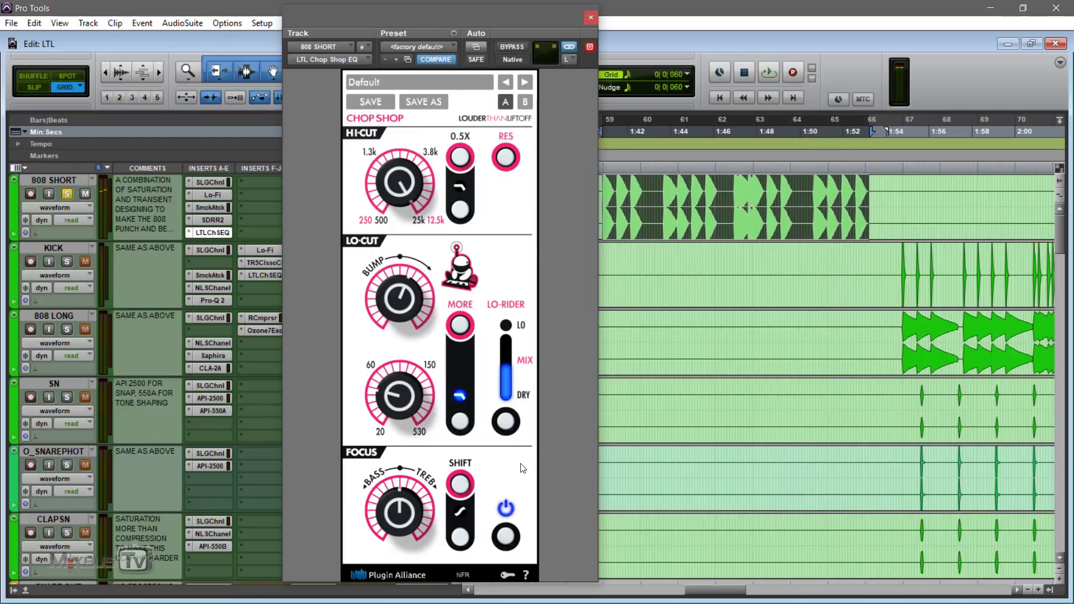
Make the Chop Shop EQ insert on the 808 SHORT inactive and unsolo the track.
{"action": "right_click", "coordinate": [218, 238]}
{"action": "left_click", "coordinate": [229, 246]}
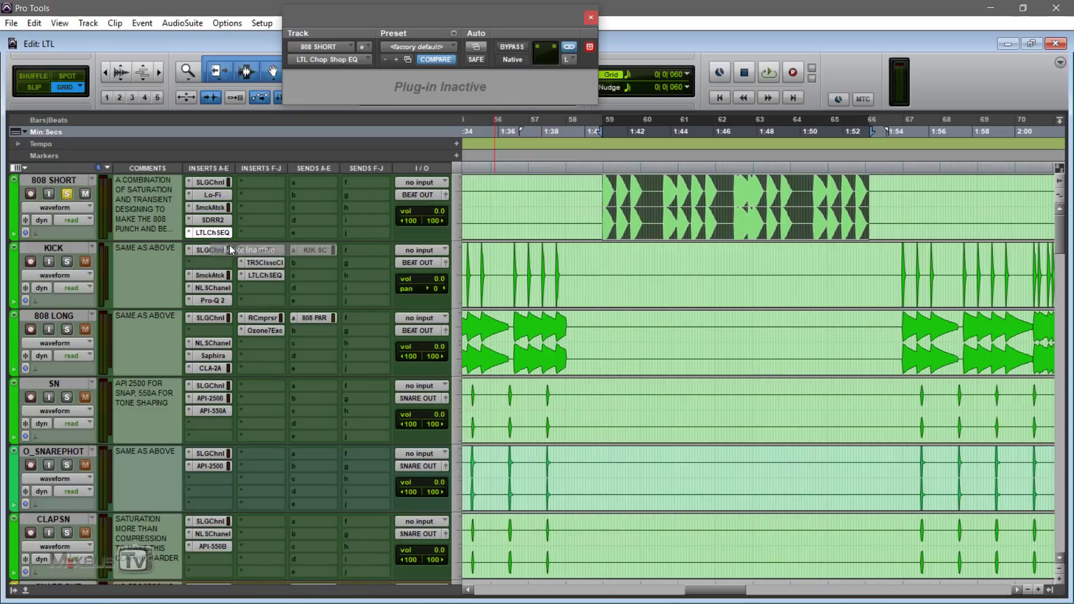
{"action": "left_click", "coordinate": [67, 193]}
Take the Chop Shop EQ on the MIXBUS track out of bypass and open its window.
{"action": "scroll", "coordinate": [278, 269], "scroll_direction": "down", "scroll_amount": 10}
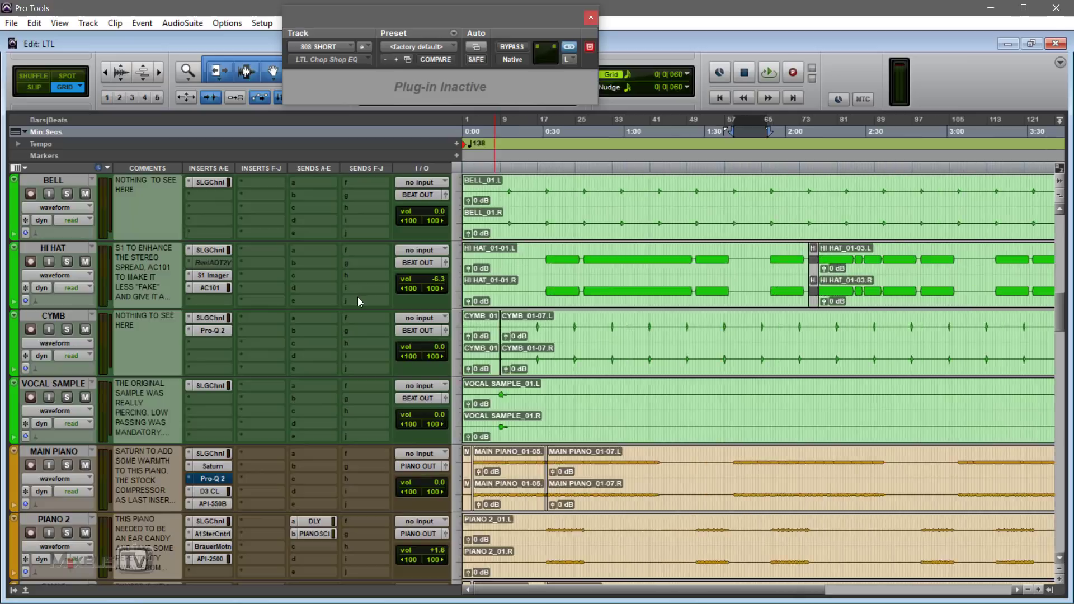
{"action": "scroll", "coordinate": [357, 297], "scroll_direction": "down", "scroll_amount": 20}
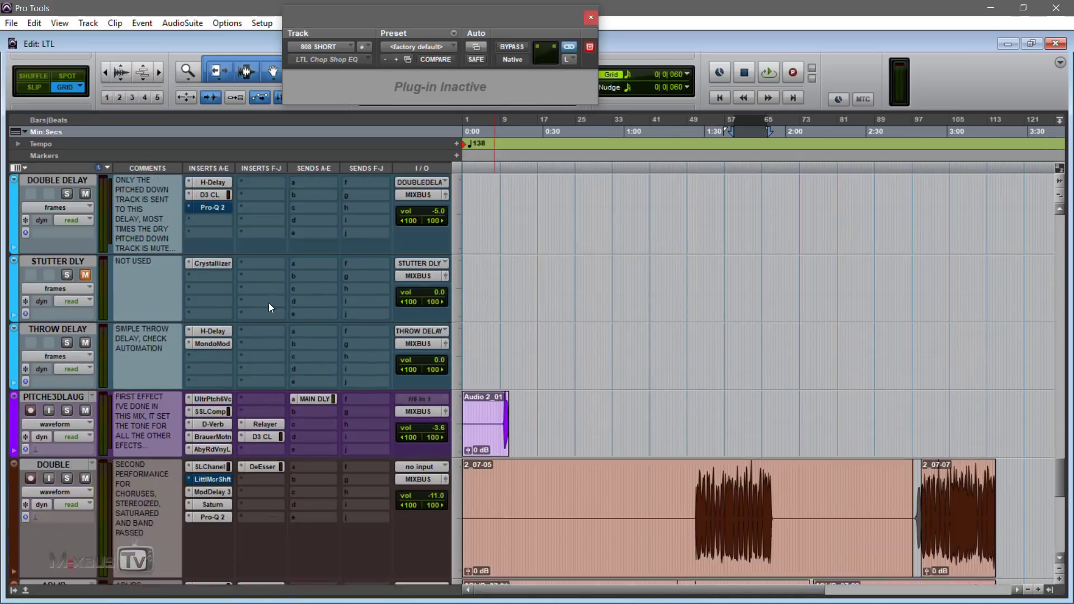
{"action": "scroll", "coordinate": [268, 304], "scroll_direction": "down", "scroll_amount": 15}
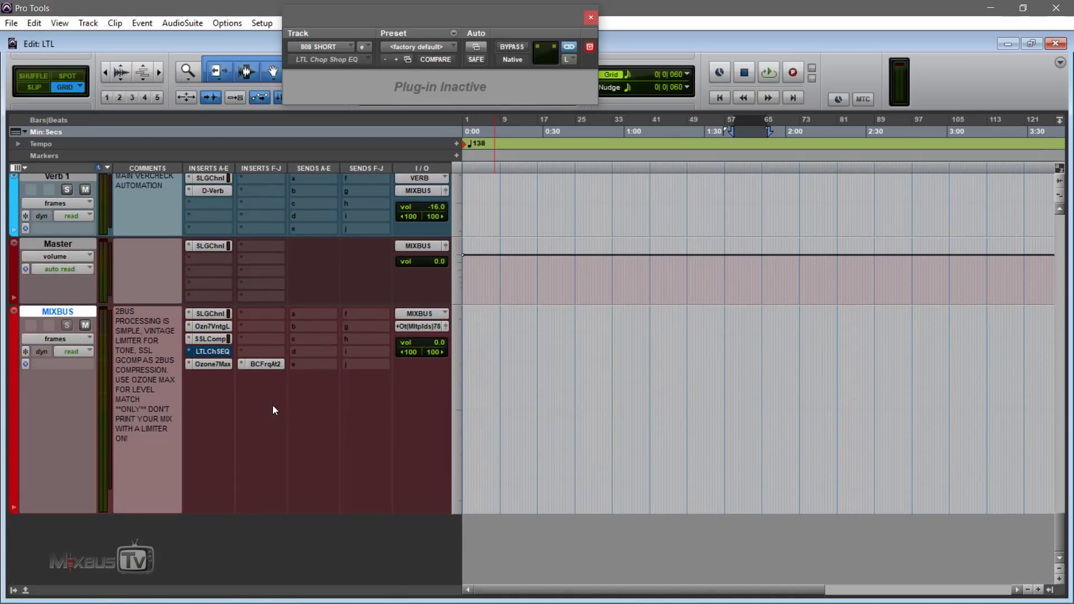
{"action": "key", "text": "ctrl+bracketright"}
{"action": "right_click", "coordinate": [221, 354]}
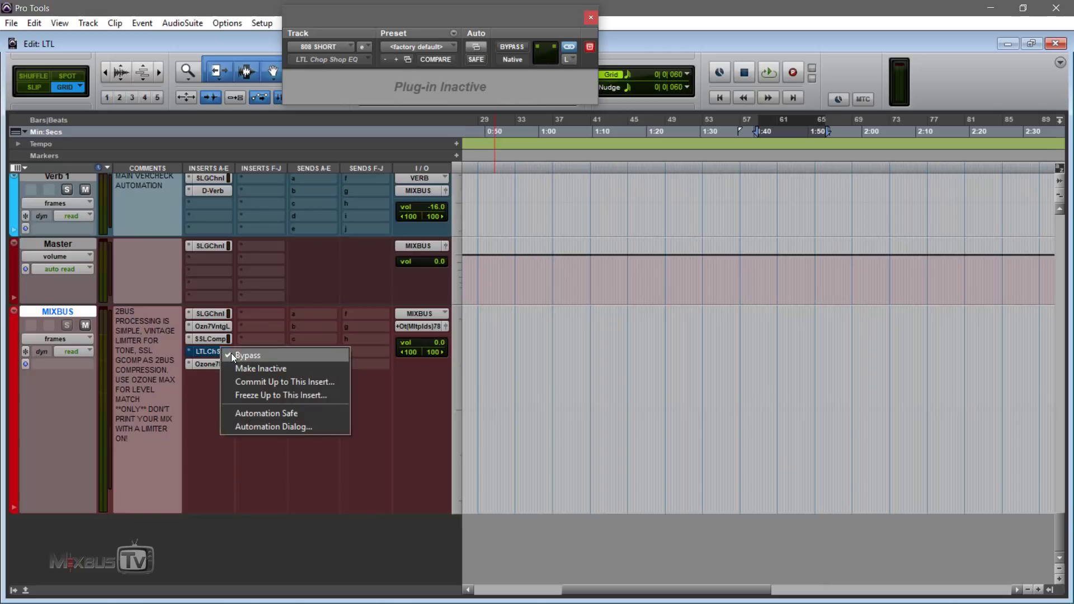
{"action": "left_click", "coordinate": [230, 354]}
{"action": "left_click", "coordinate": [223, 350]}
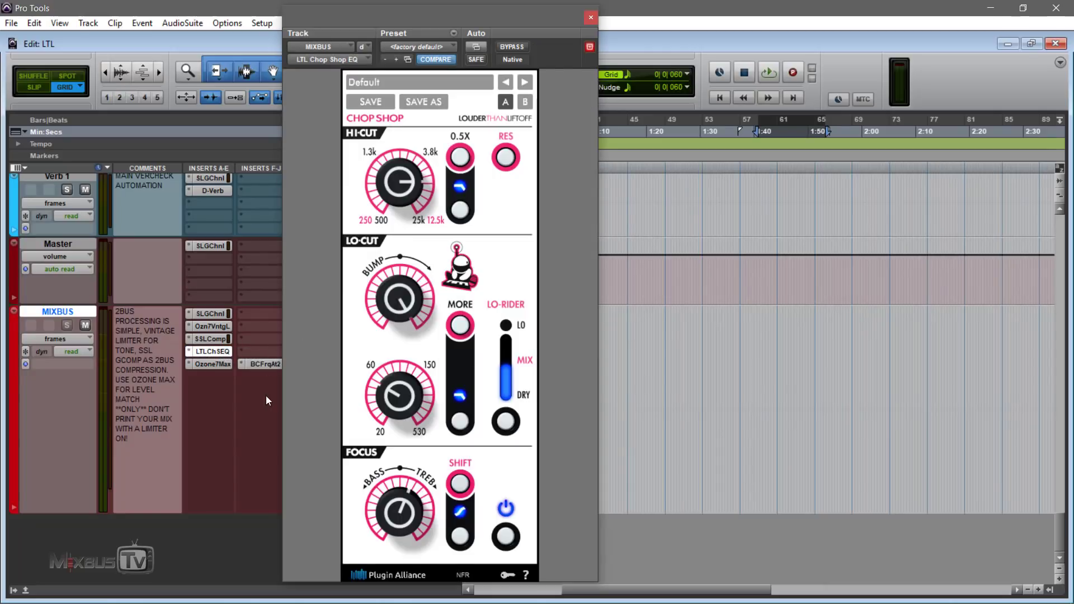
Reset the MIXBUS EQ with Hi-Cut at maximum, bump and Focus centred, and all three sections switched off.
{"action": "left_click_drag", "start_coordinate": [421, 176], "coordinate": [414, 102]}
{"action": "left_click", "coordinate": [402, 298], "text": "alt"}
{"action": "left_click", "coordinate": [400, 514], "text": "alt"}
{"action": "left_click", "coordinate": [460, 423]}
{"action": "left_click", "coordinate": [459, 537]}
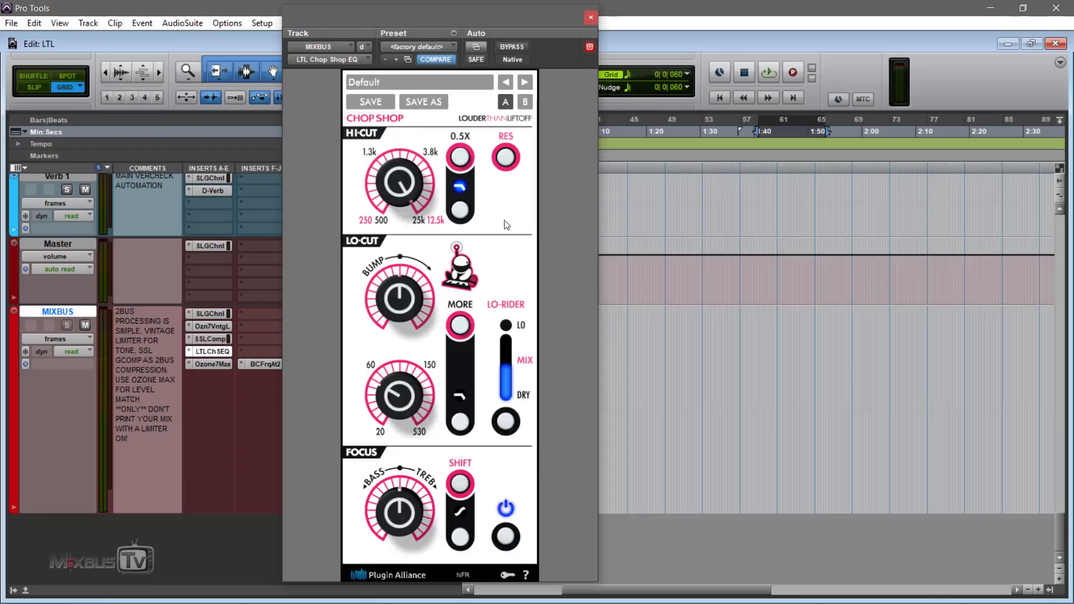
{"action": "left_click", "coordinate": [461, 213]}
Move the EQ window clear of the MIXBUS inserts, and enable Focus with its knob turned towards treble during playback.
{"action": "left_click_drag", "start_coordinate": [518, 18], "coordinate": [684, 10]}
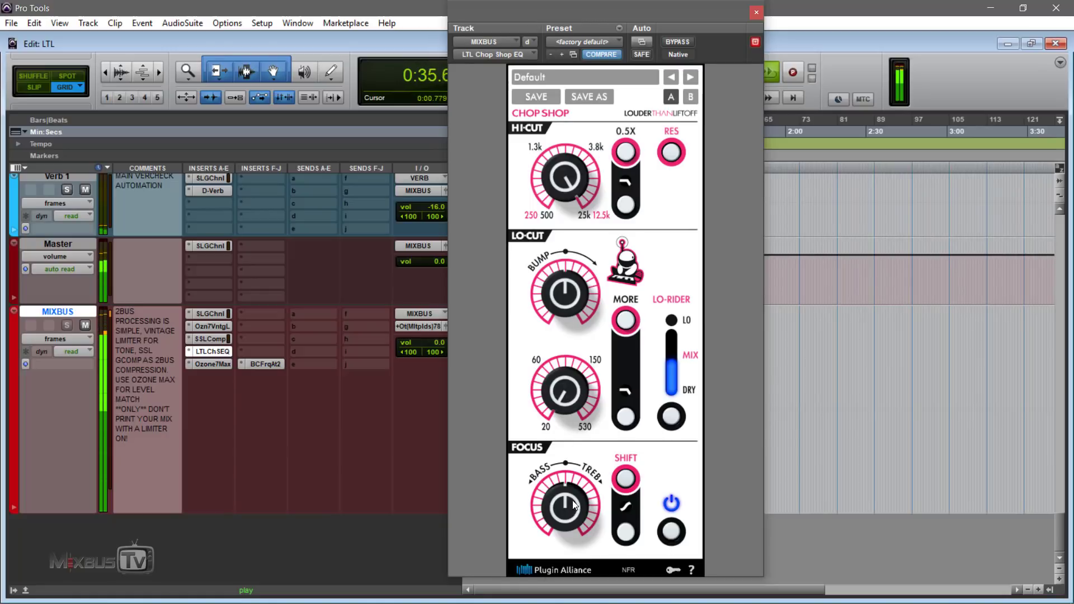
{"action": "left_click_drag", "start_coordinate": [572, 507], "coordinate": [574, 532]}
{"action": "left_click", "coordinate": [625, 529]}
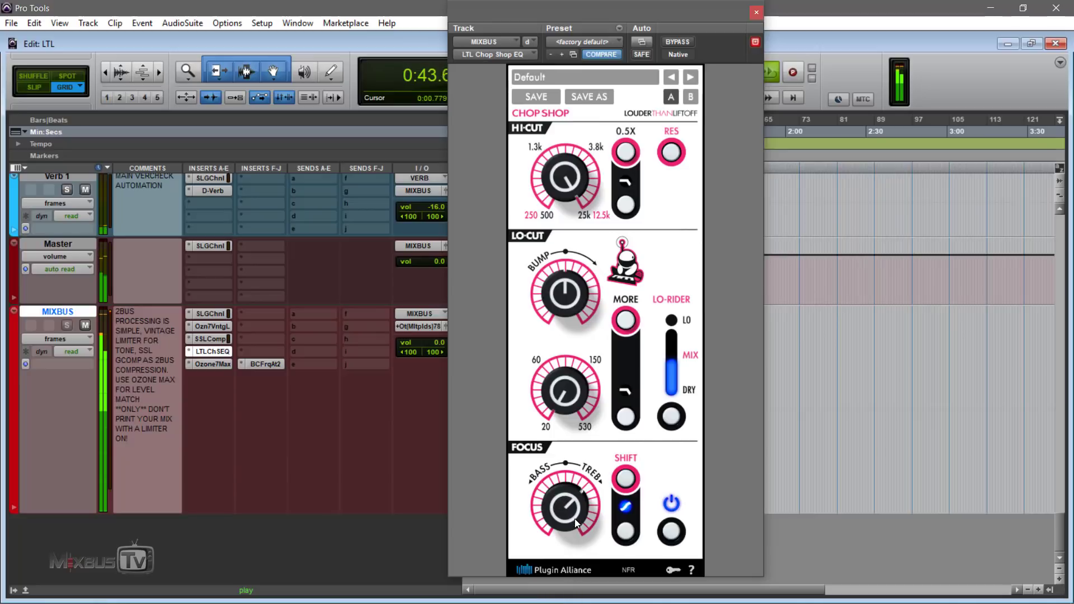
Switch Lo-Rider off on the MIXBUS EQ and enable Lo-Cut just below 60 with the bump at maximum and MORE on.
{"action": "left_click", "coordinate": [672, 418]}
{"action": "left_click_drag", "start_coordinate": [536, 402], "coordinate": [582, 367]}
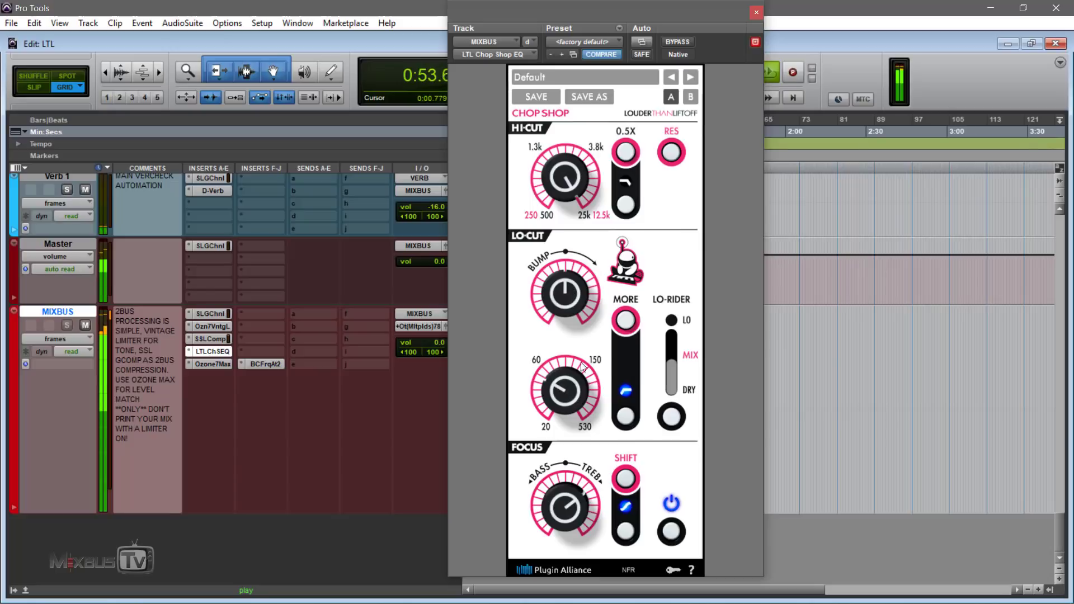
{"action": "mouse_move", "coordinate": [579, 297]}
{"action": "left_mouse_down"}
{"action": "mouse_move", "coordinate": [573, 288]}
{"action": "mouse_move", "coordinate": [571, 300]}
{"action": "left_mouse_up"}
{"action": "left_click", "coordinate": [626, 321]}
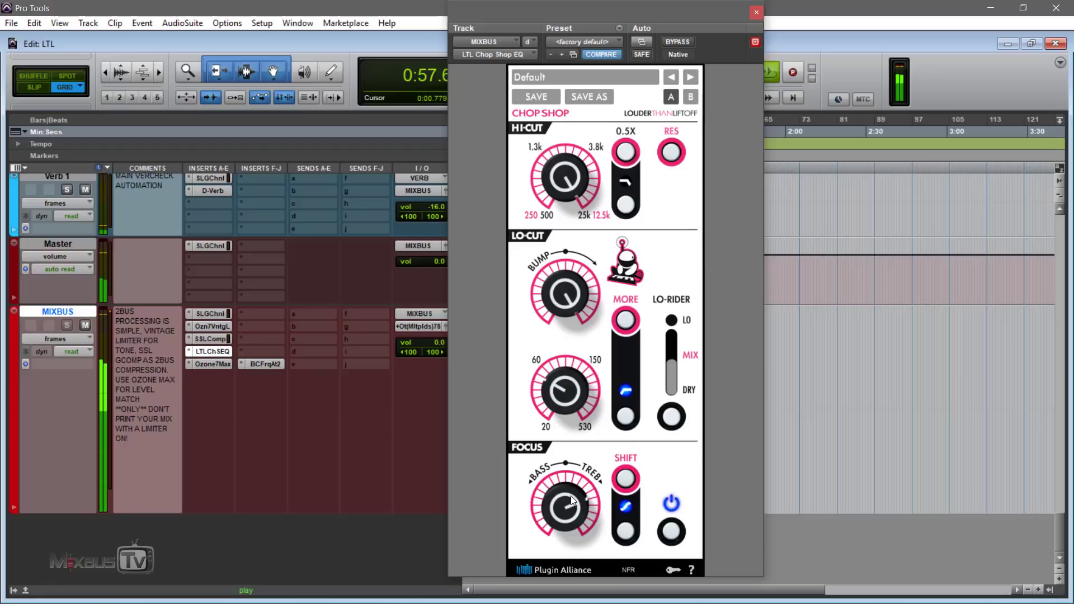
Fine-tune the MIXBUS Focus towards treble and enable Hi-Cut at slightly below its maximum frequency.
{"action": "left_click_drag", "start_coordinate": [572, 499], "coordinate": [573, 504]}
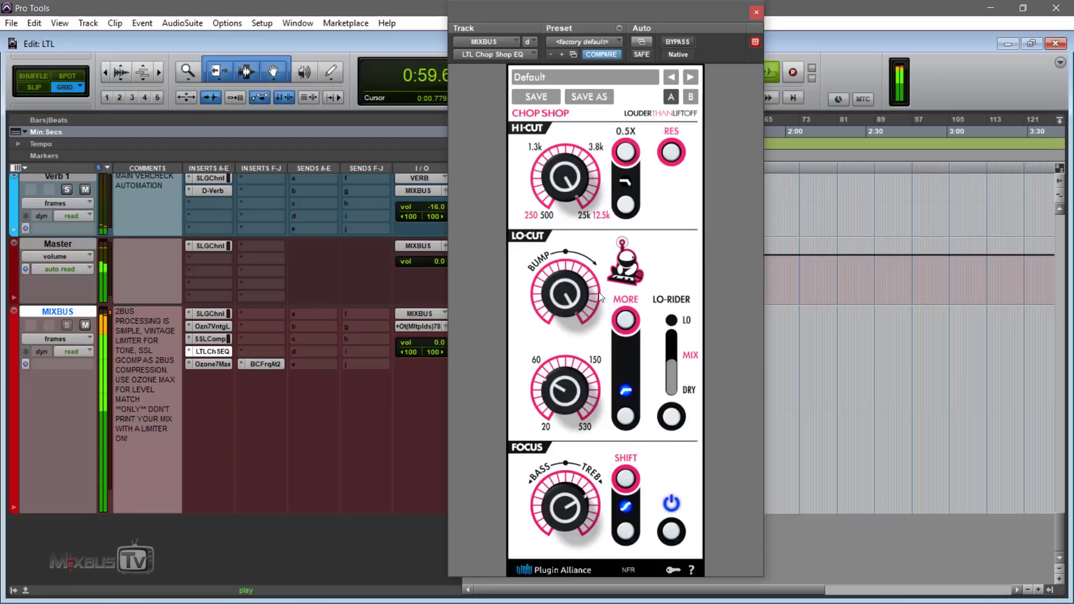
{"action": "left_click_drag", "start_coordinate": [562, 200], "coordinate": [578, 17]}
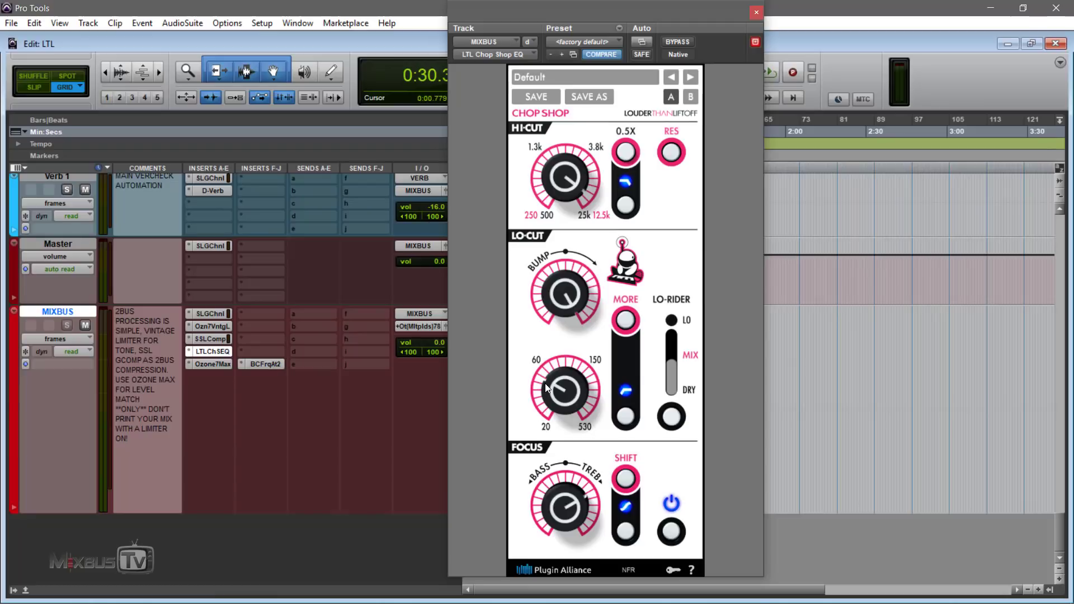
Make the Chop Shop EQ insert on the LEAD vocal track inactive and return to the MIXBUS track.
{"action": "right_click", "coordinate": [278, 362]}
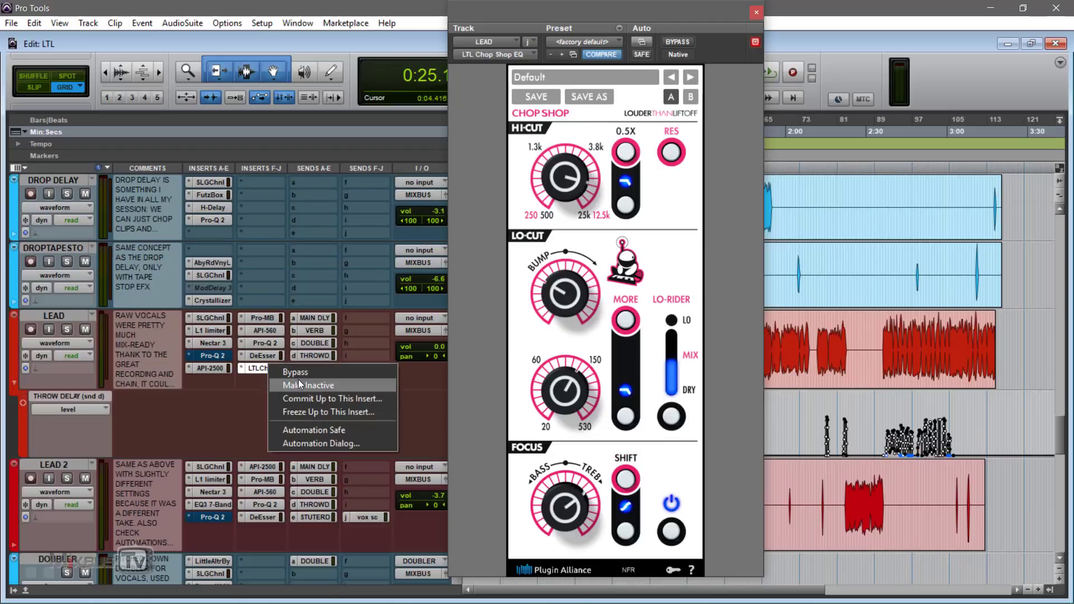
{"action": "left_click", "coordinate": [299, 380]}
{"action": "scroll", "coordinate": [308, 375], "scroll_direction": "down", "scroll_amount": 10}
{"action": "scroll", "coordinate": [307, 354], "scroll_direction": "down", "scroll_amount": 5}
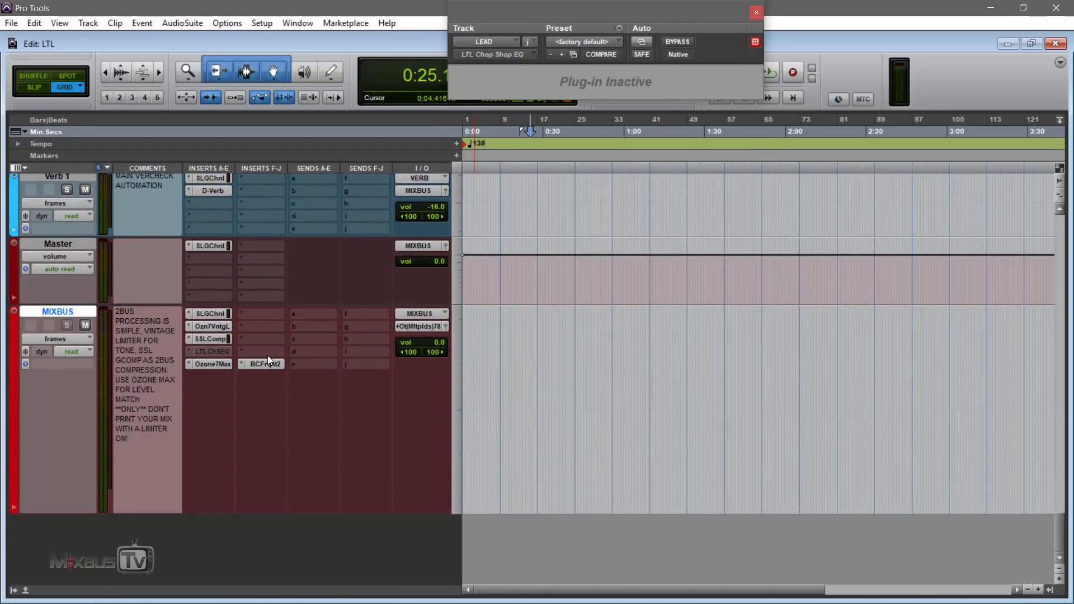
Reactivate the Chop Shop EQ insert on the MIXBUS track and open its window.
{"action": "right_click", "coordinate": [217, 351]}
{"action": "left_click", "coordinate": [245, 364]}
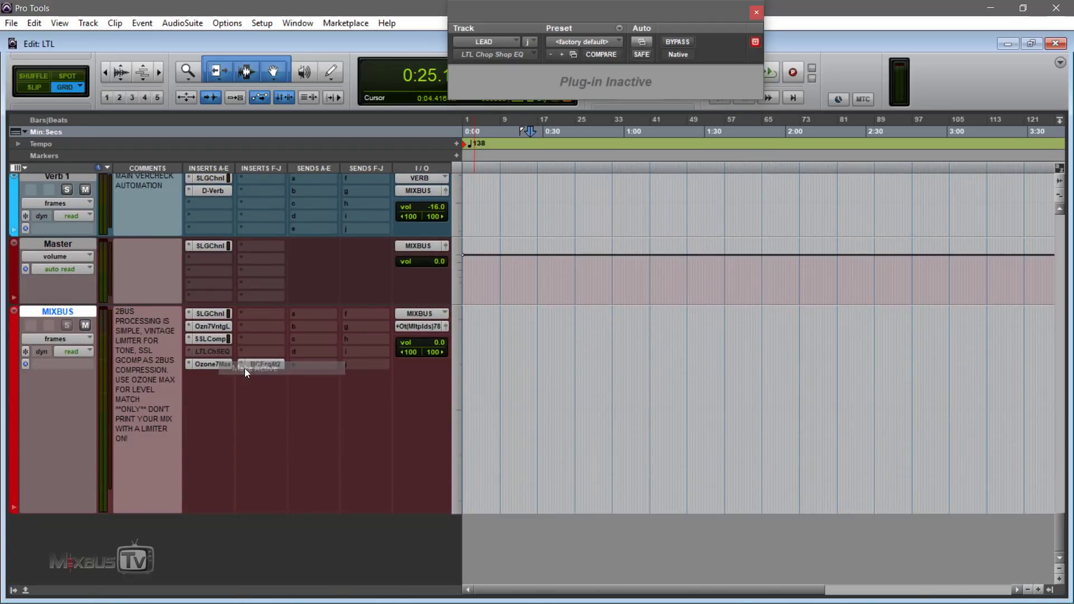
{"action": "left_click", "coordinate": [219, 352]}
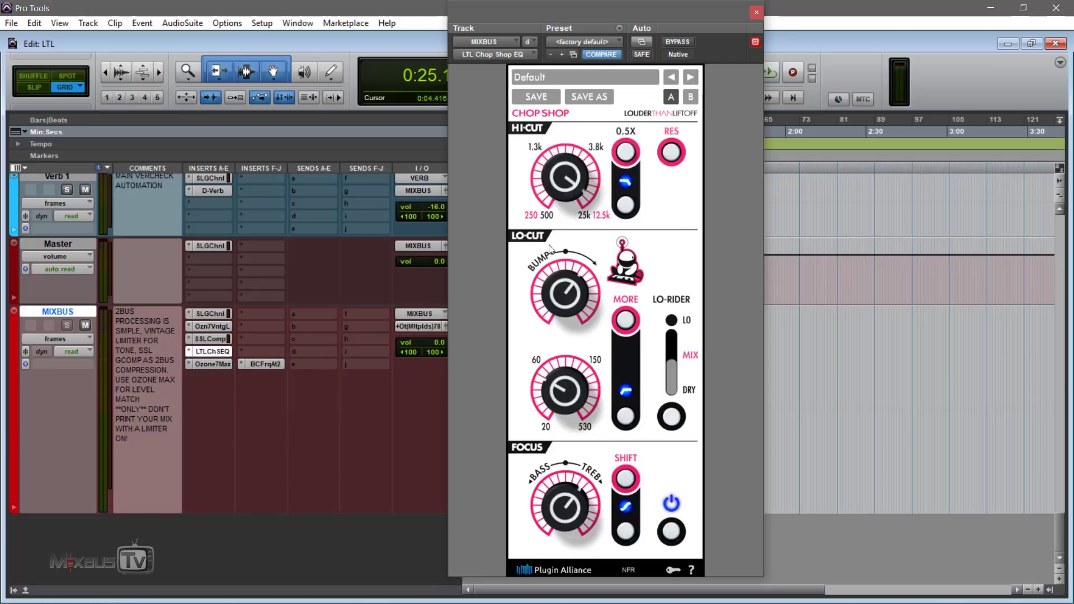
Reset the MIXBUS Lo-Cut frequency and Focus to their defaults, and audition the mix with Hi-Cut and the bump at maximum.
{"action": "left_click", "coordinate": [564, 391], "text": "alt"}
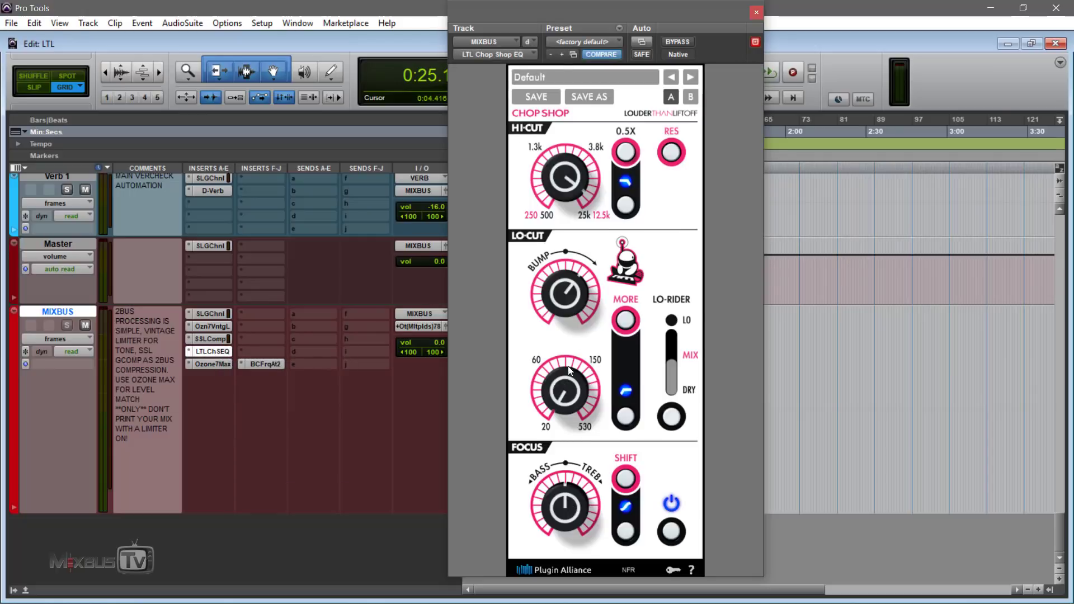
{"action": "left_click", "coordinate": [565, 293], "text": "alt"}
{"action": "left_click", "coordinate": [627, 151]}
{"action": "key", "text": "space"}
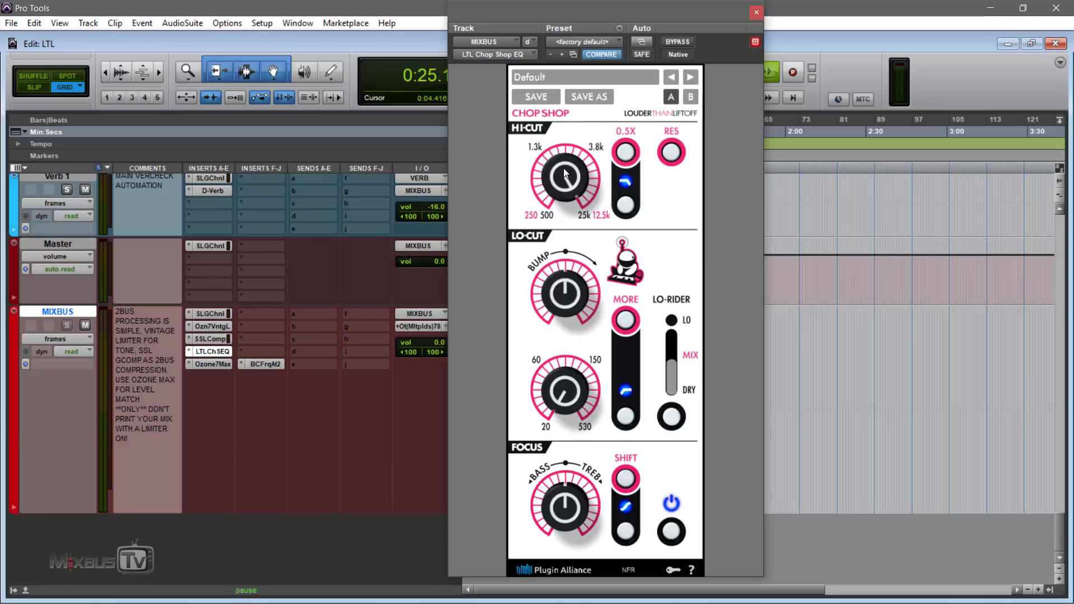
{"action": "mouse_move", "coordinate": [561, 184]}
{"action": "left_mouse_down"}
{"action": "mouse_move", "coordinate": [562, 169]}
{"action": "mouse_move", "coordinate": [559, 179]}
{"action": "left_mouse_up"}
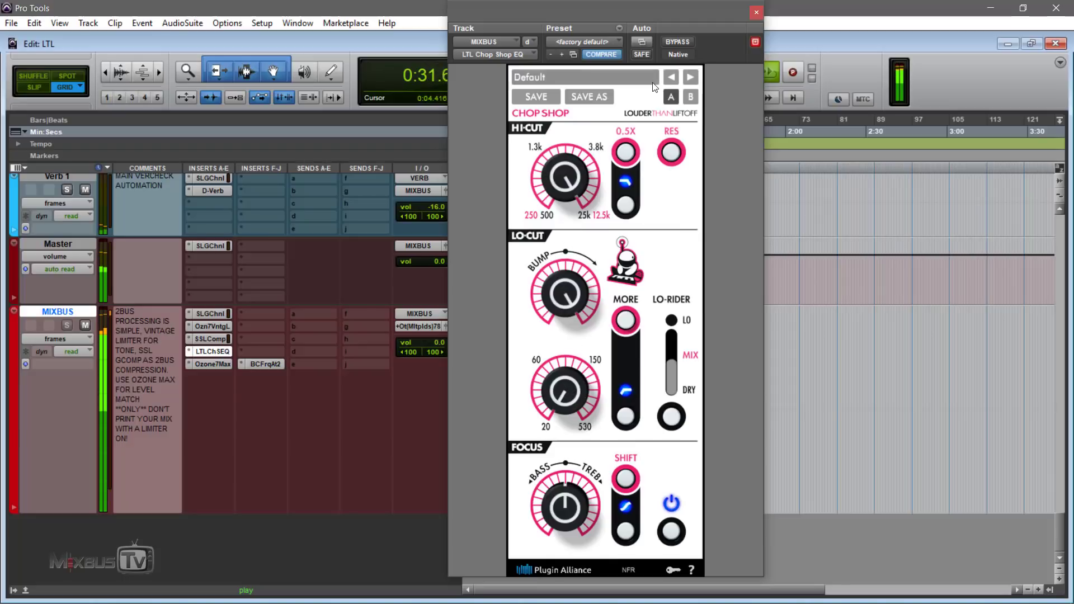
{"action": "key", "text": "space"}
Close the EQ window, make the MIXBUS Chop Shop EQ insert inactive, and make it active again.
{"action": "left_click", "coordinate": [756, 12]}
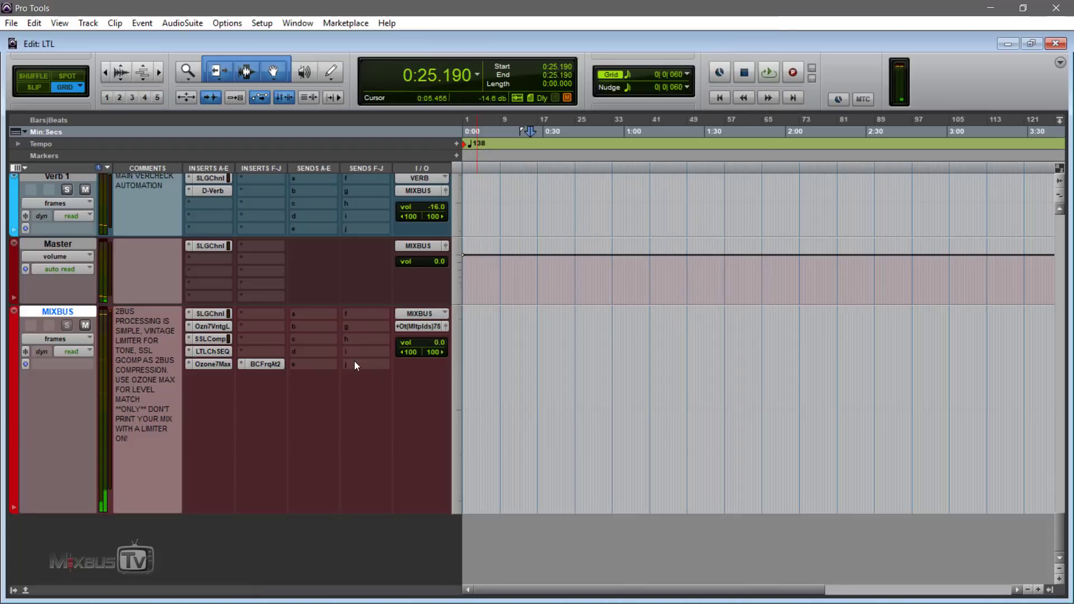
{"action": "right_click", "coordinate": [208, 350]}
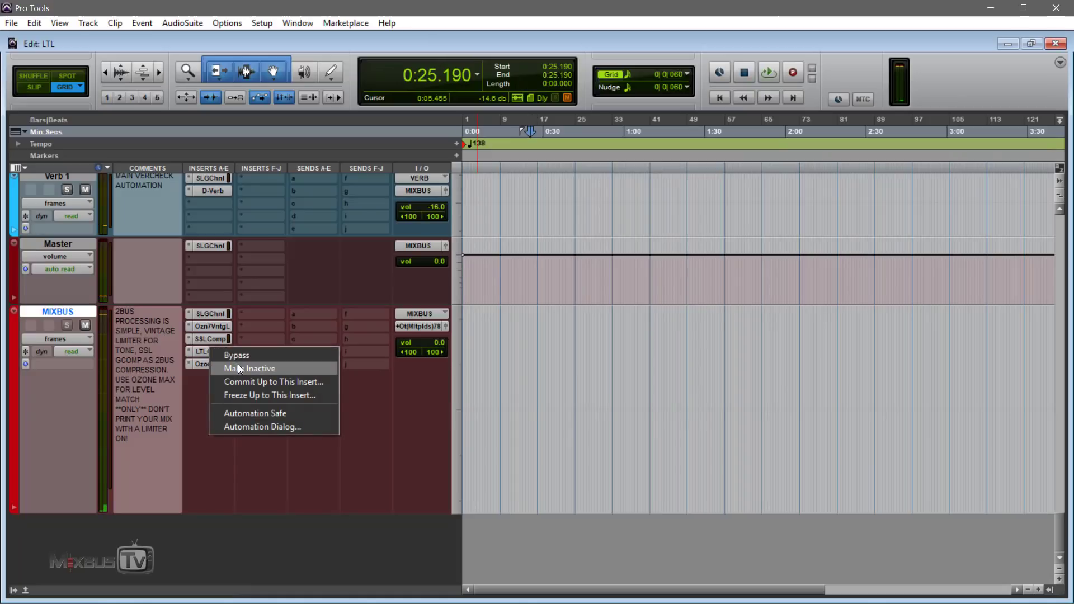
{"action": "left_click", "coordinate": [237, 364]}
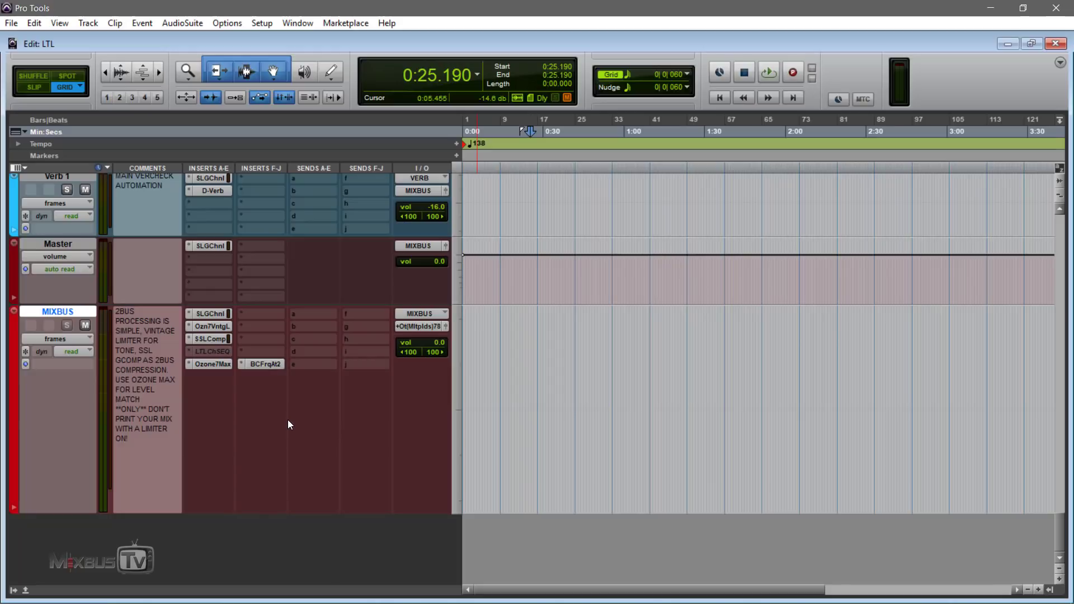
{"action": "right_click", "coordinate": [209, 352]}
{"action": "left_click", "coordinate": [236, 366]}
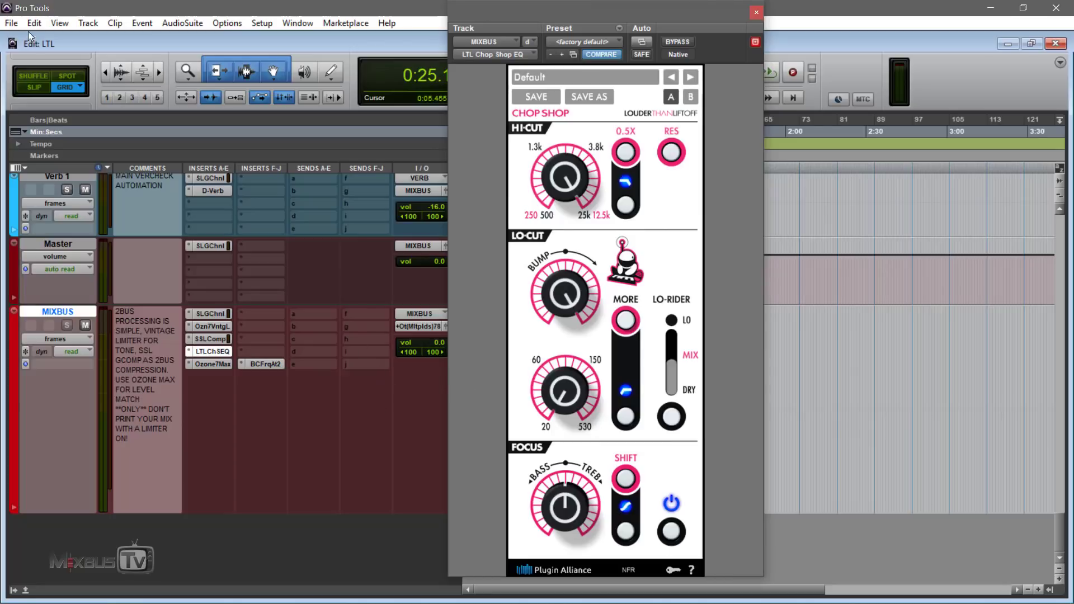
Switch to the Sign Your Name MX 128 bk session and bring its MIXBUS track into view.
{"action": "left_click", "coordinate": [12, 23]}
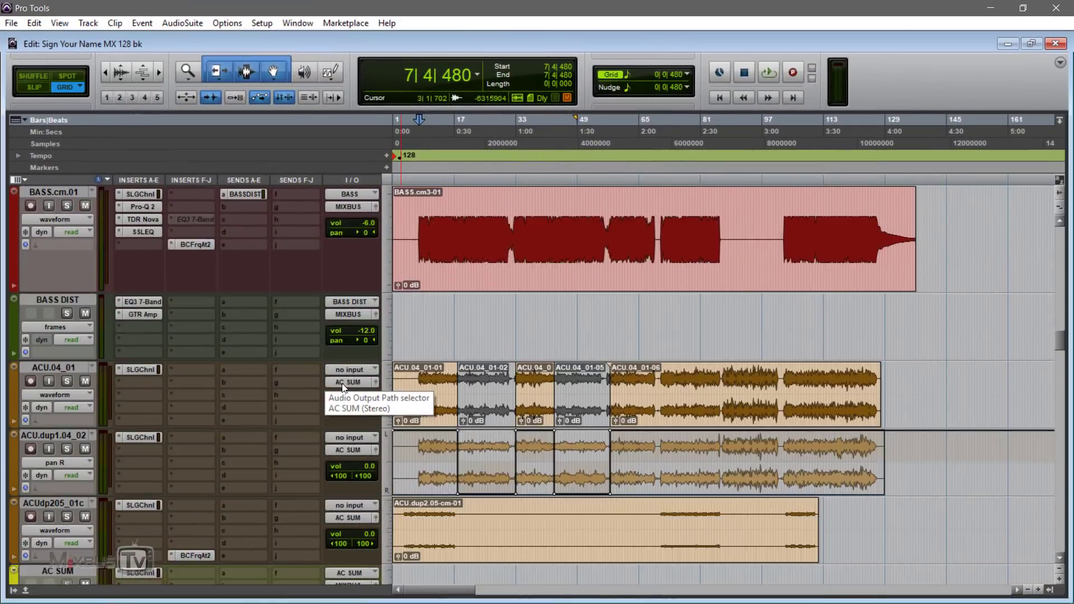
{"action": "scroll", "coordinate": [343, 387], "scroll_direction": "down", "scroll_amount": 12}
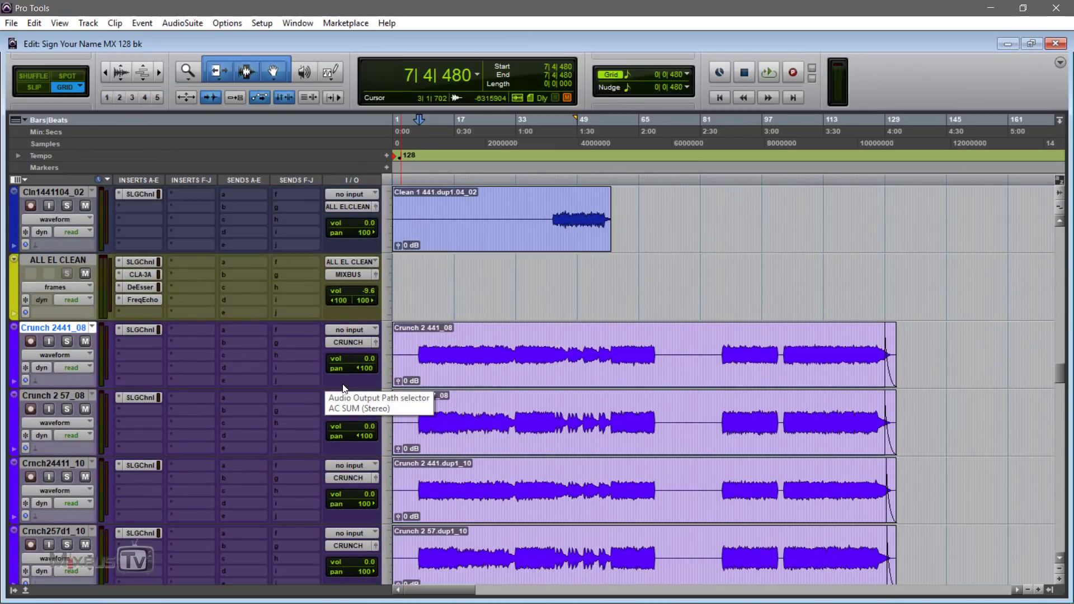
{"action": "scroll", "coordinate": [344, 387], "scroll_direction": "down", "scroll_amount": 12}
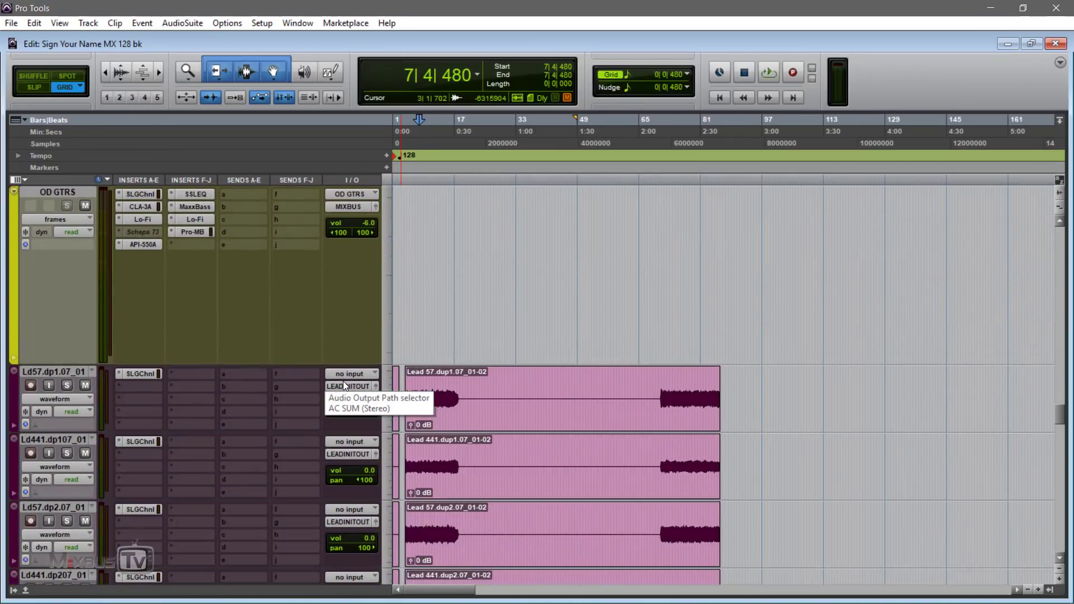
{"action": "scroll", "coordinate": [343, 381], "scroll_direction": "down", "scroll_amount": 15}
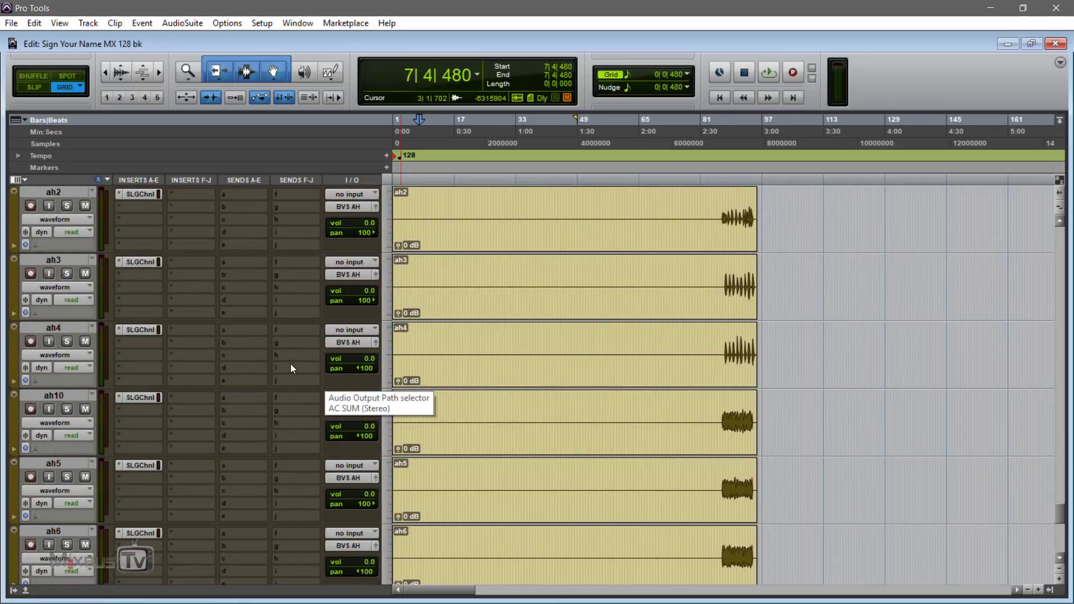
{"action": "scroll", "coordinate": [291, 367], "scroll_direction": "down", "scroll_amount": 6}
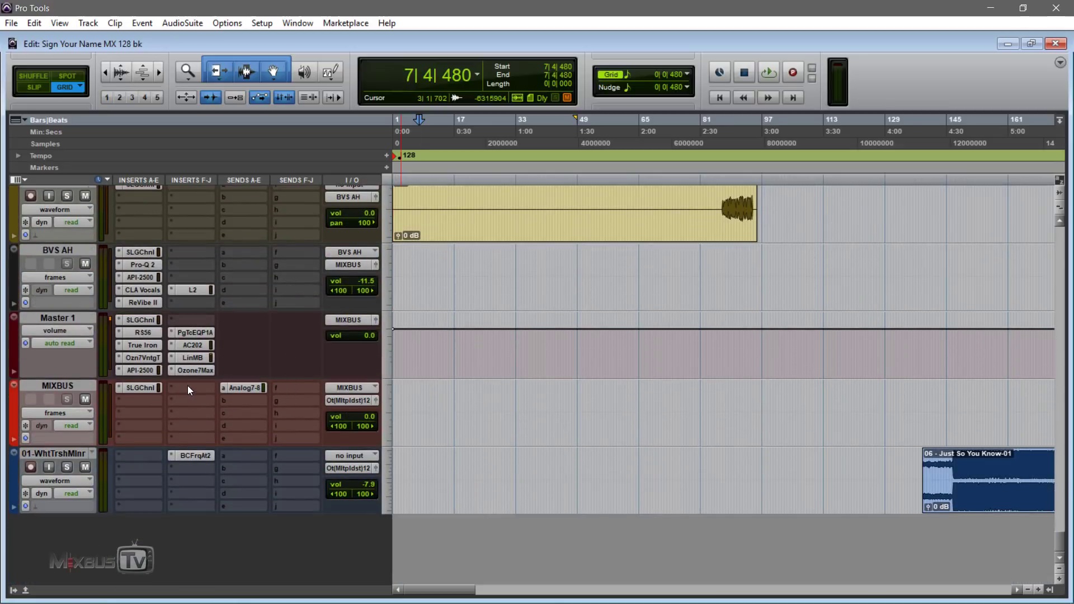
Add the multichannel LTL Chop Shop EQ to the first F-J insert slot on MIXBUS and move its window clear of the inserts.
{"action": "left_click", "coordinate": [188, 387]}
{"action": "mouse_move", "coordinate": [305, 441]}
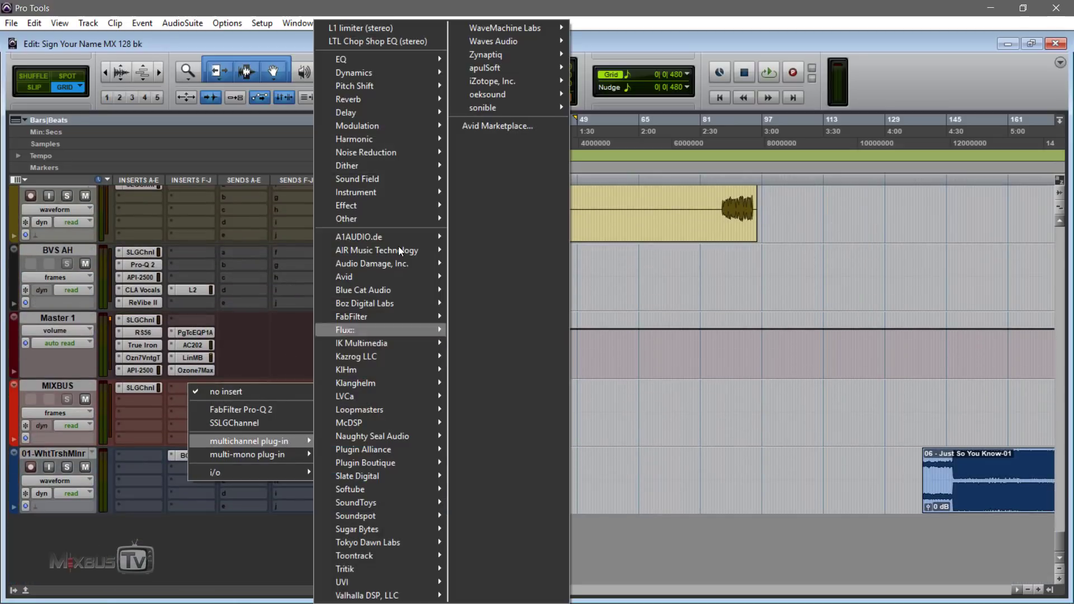
{"action": "left_click", "coordinate": [387, 41]}
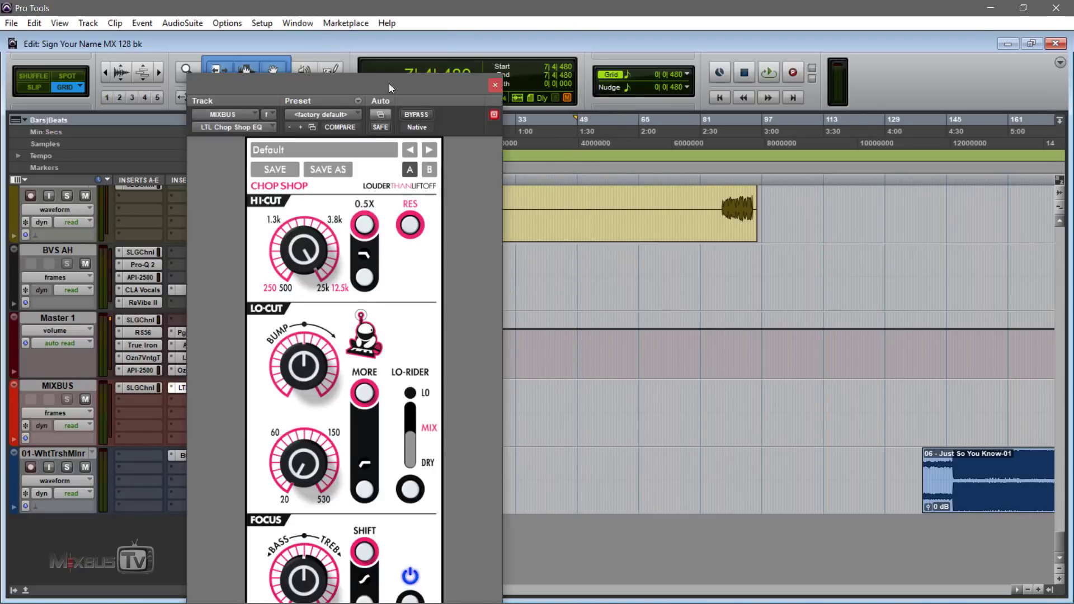
{"action": "left_click_drag", "start_coordinate": [390, 87], "coordinate": [631, 38]}
Bypass the MIXBUS Chop Shop EQ and play the unprocessed mix for reference.
{"action": "left_click", "coordinate": [660, 68]}
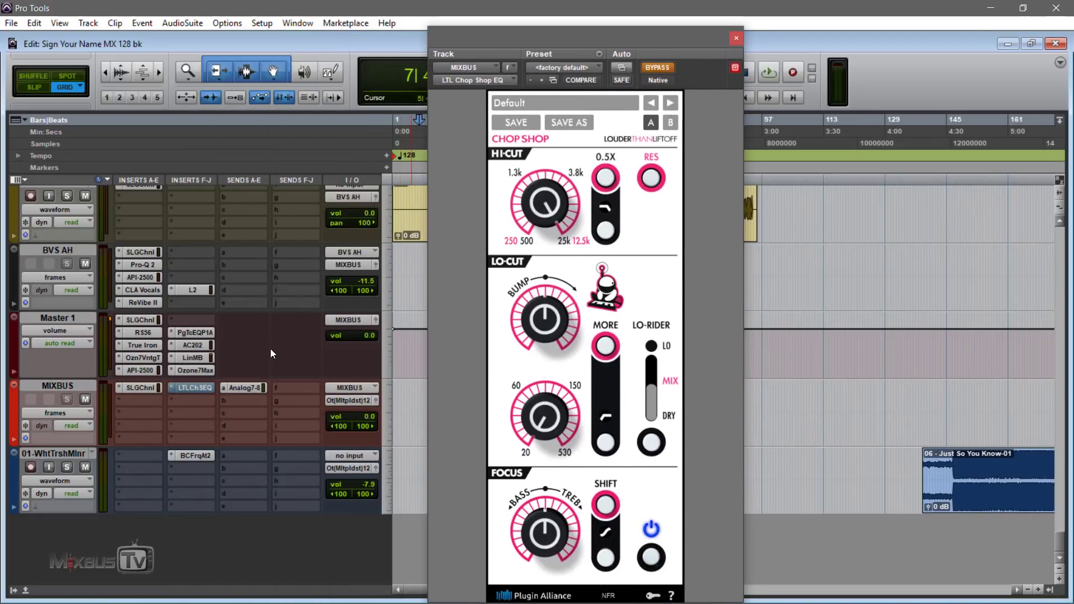
{"action": "key", "text": "space"}
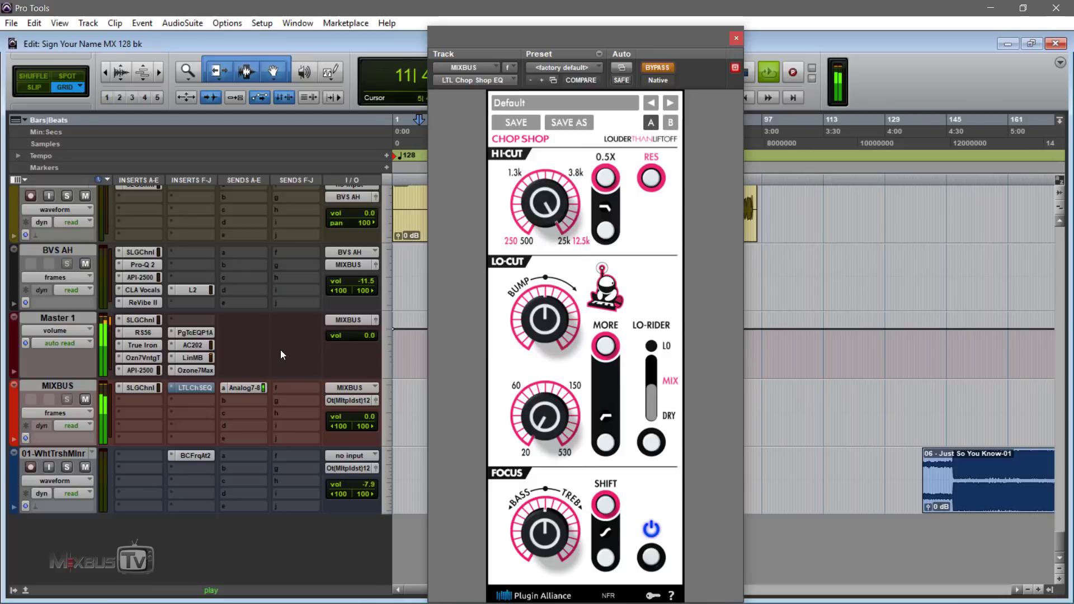
{"action": "key", "text": "space"}
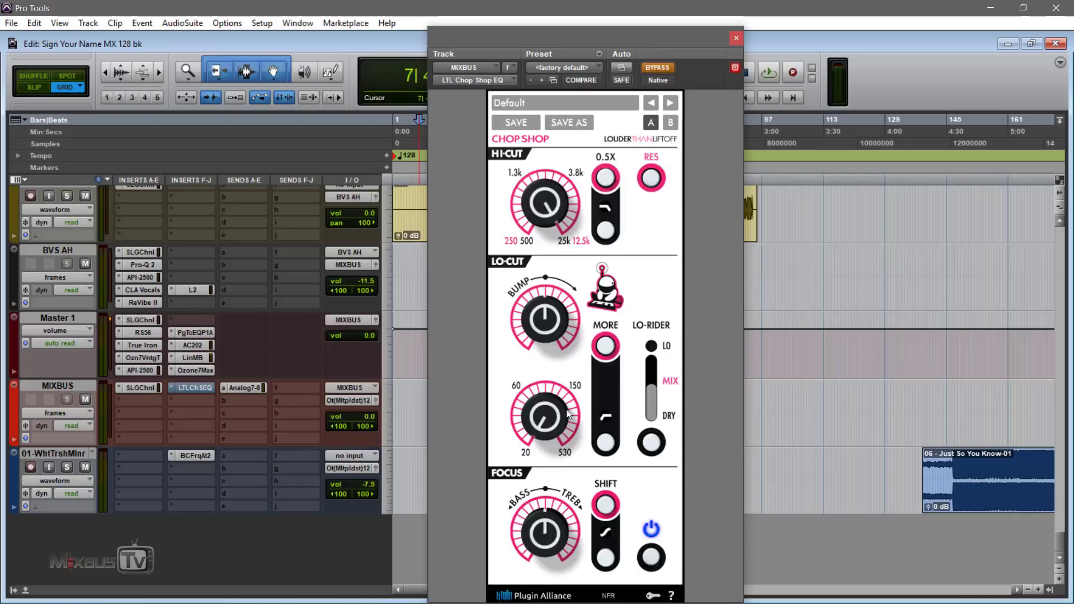
Take the EQ out of bypass, enable Lo-Cut just below 60 with MORE on and the bump above centre, and start playback.
{"action": "left_click", "coordinate": [666, 68]}
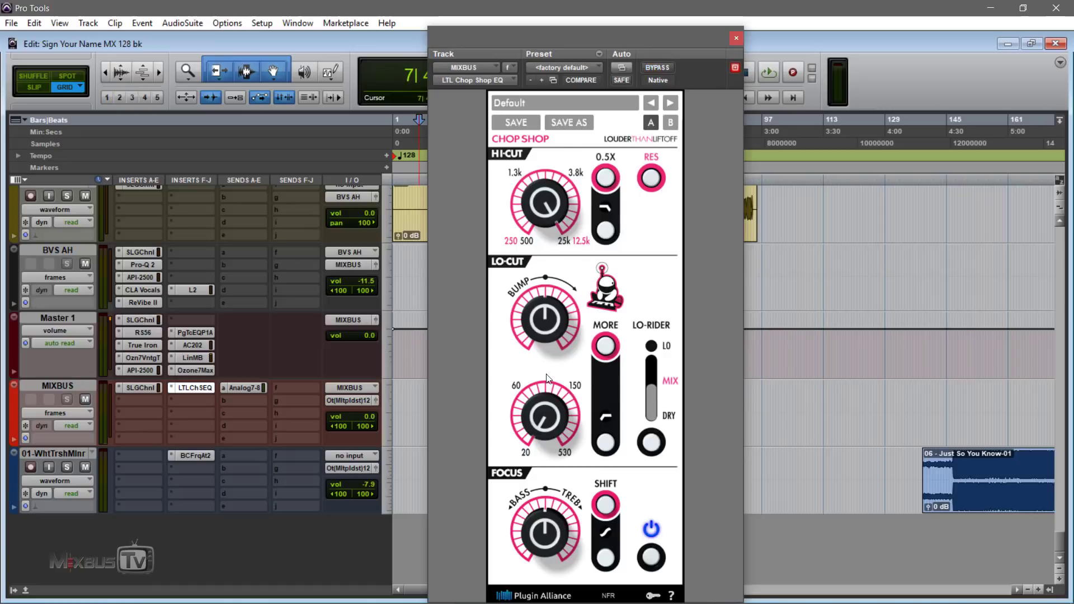
{"action": "left_click_drag", "start_coordinate": [545, 398], "coordinate": [547, 285]}
{"action": "left_click", "coordinate": [604, 345]}
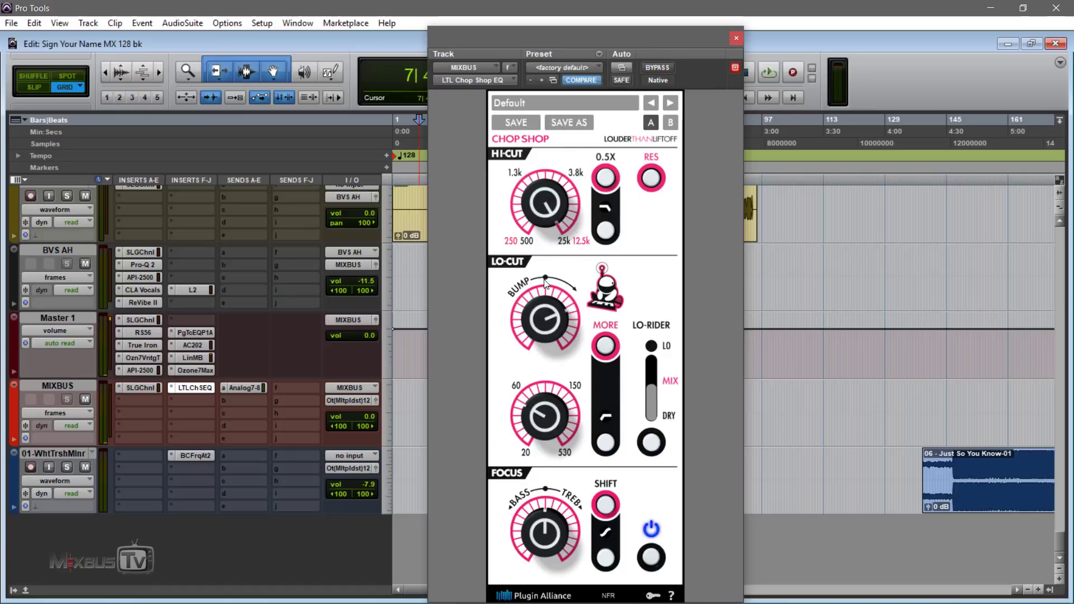
{"action": "left_click", "coordinate": [604, 444]}
{"action": "key", "text": "space"}
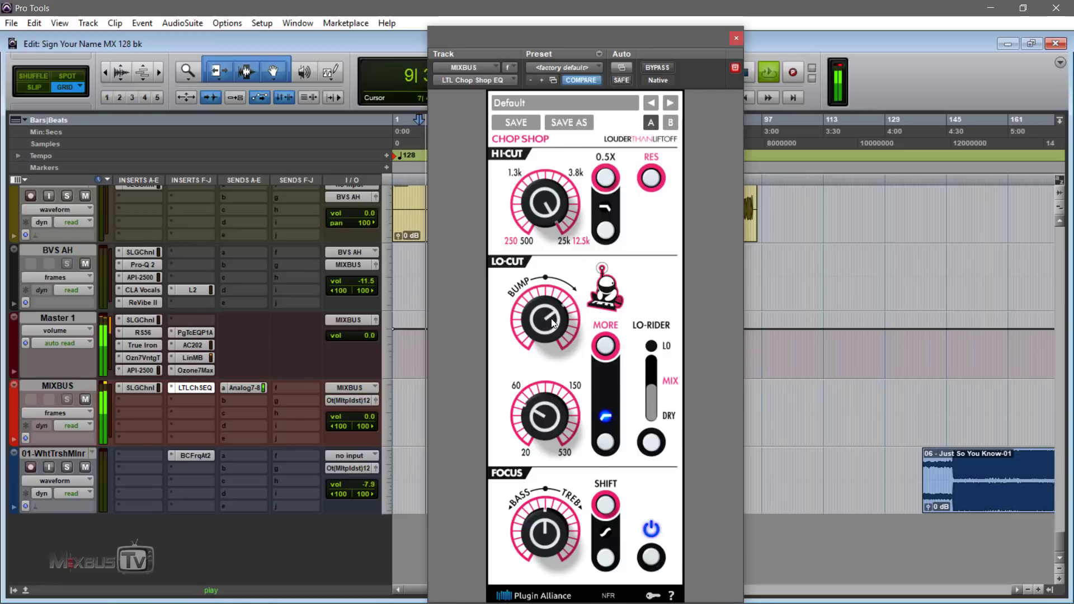
Turn the Focus knob towards treble and enable Hi-Cut slightly below its maximum frequency during playback.
{"action": "left_click_drag", "start_coordinate": [549, 506], "coordinate": [549, 492]}
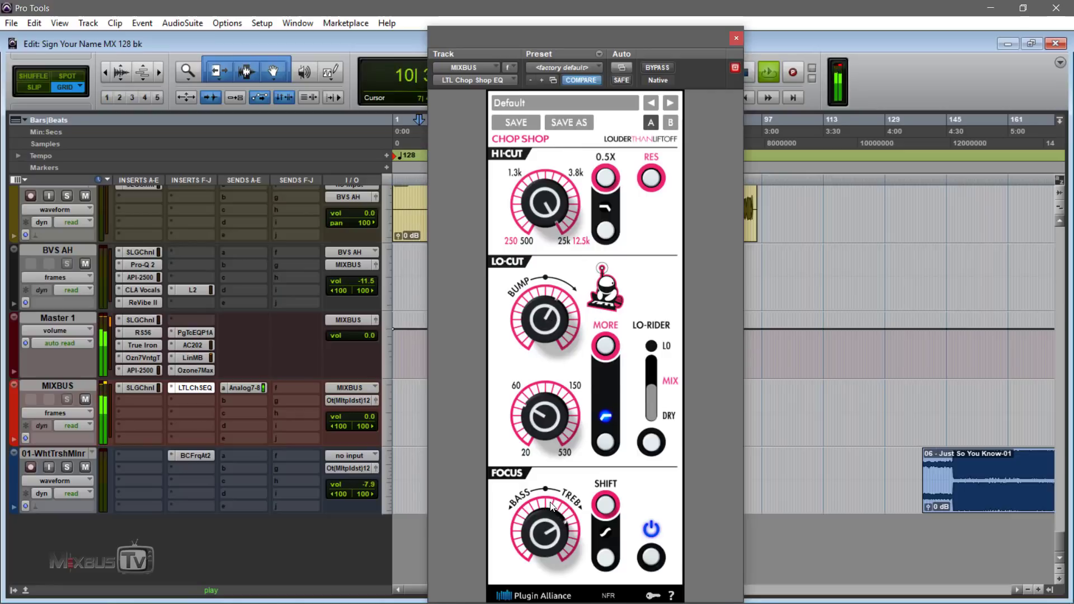
{"action": "left_click", "coordinate": [609, 226]}
{"action": "left_click_drag", "start_coordinate": [537, 202], "coordinate": [535, 191]}
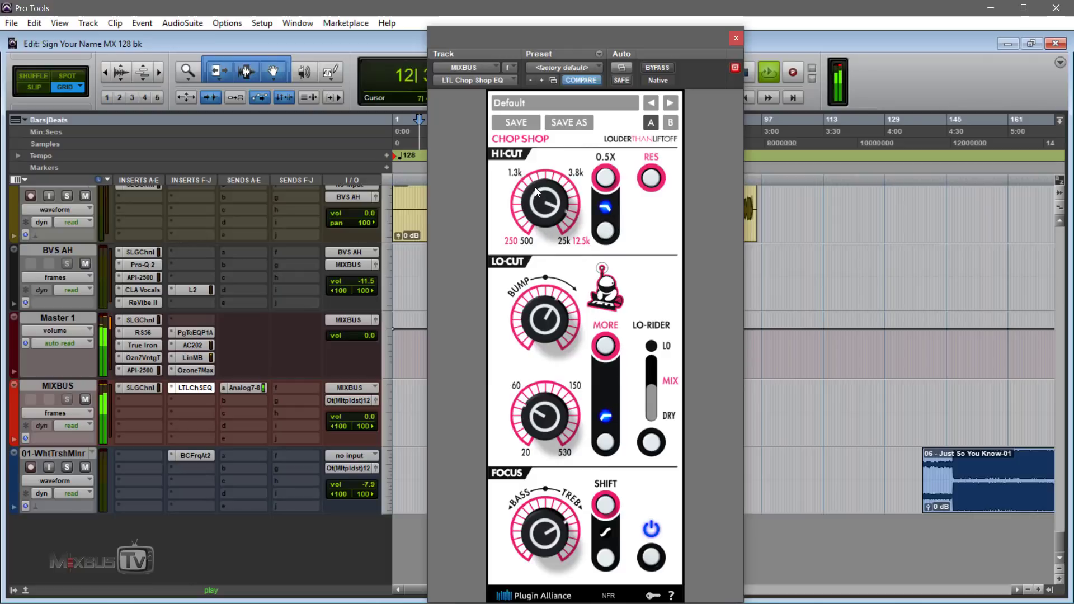
Raise the Lo-Cut bump to maximum and compare the MIXBUS EQ with bypass during playback.
{"action": "left_click", "coordinate": [659, 67]}
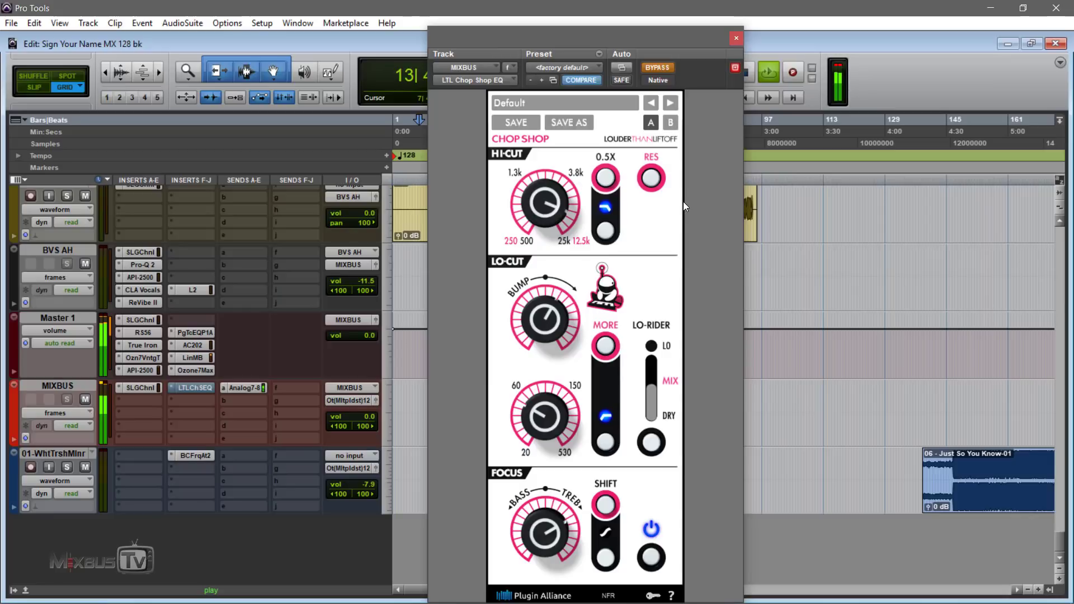
{"action": "left_click_drag", "start_coordinate": [537, 322], "coordinate": [541, 282]}
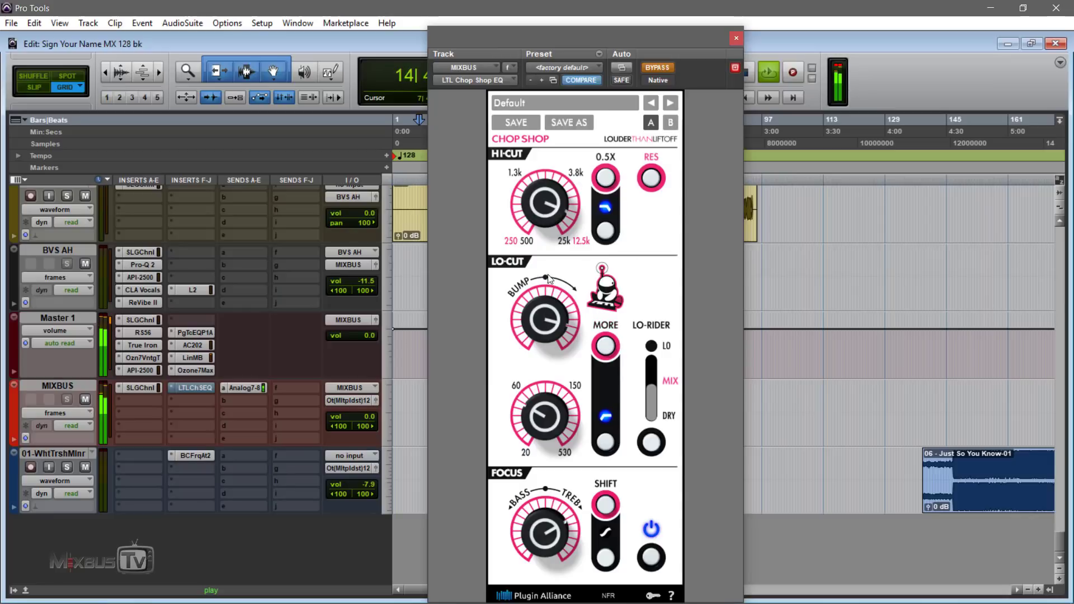
{"action": "key", "text": "space"}
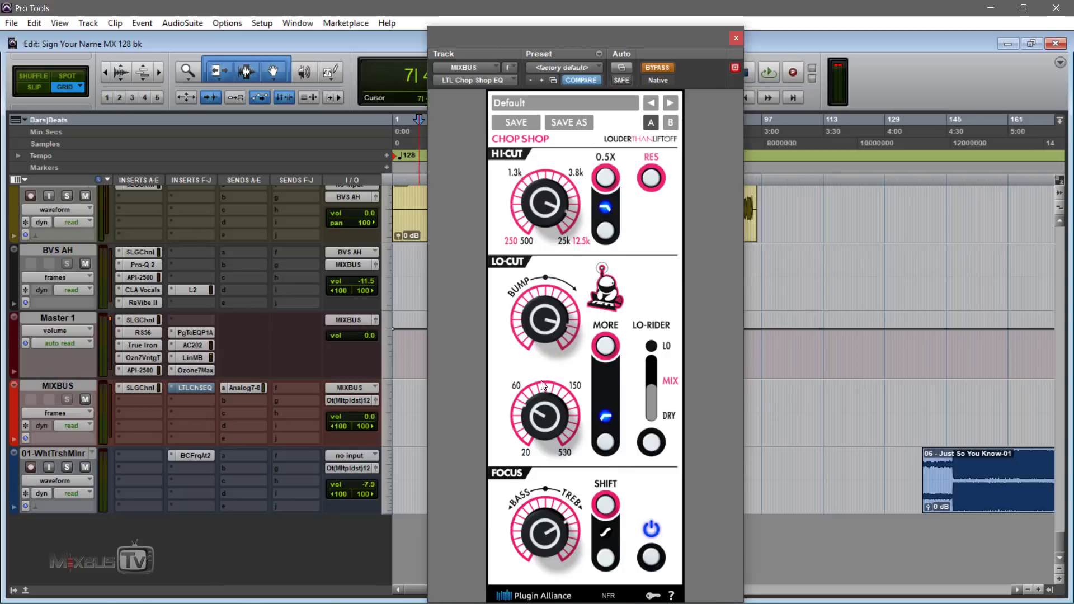
{"action": "key", "text": "space"}
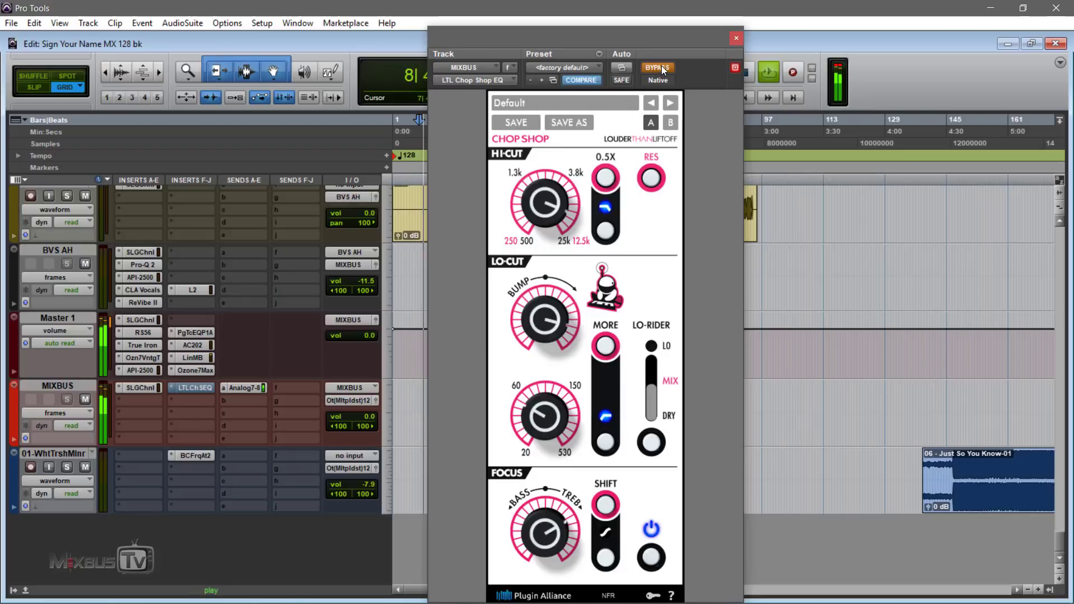
{"action": "left_click", "coordinate": [661, 67]}
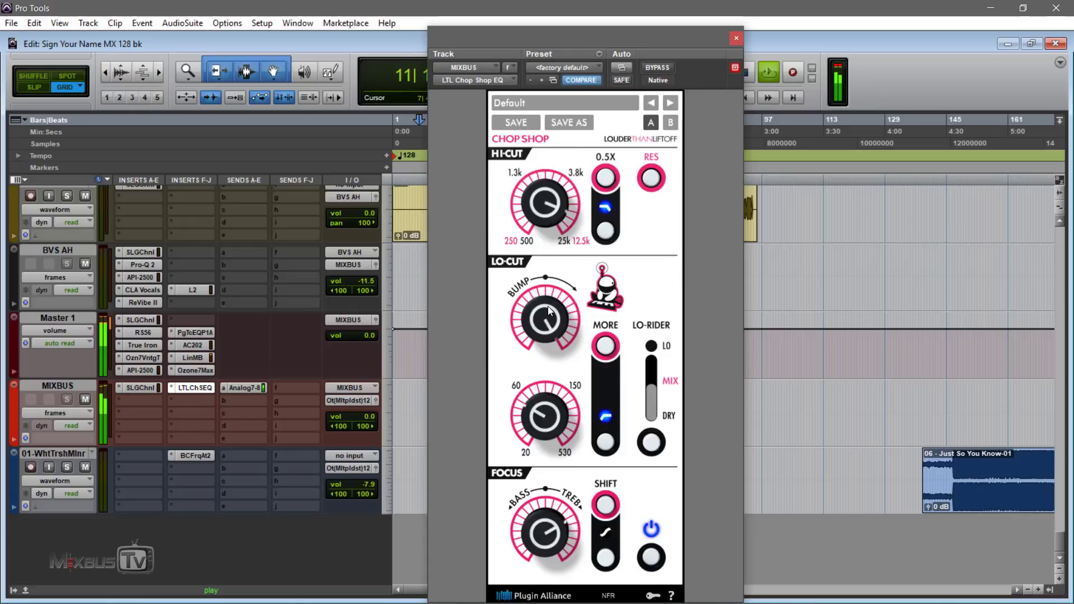
{"action": "left_click", "coordinate": [658, 67]}
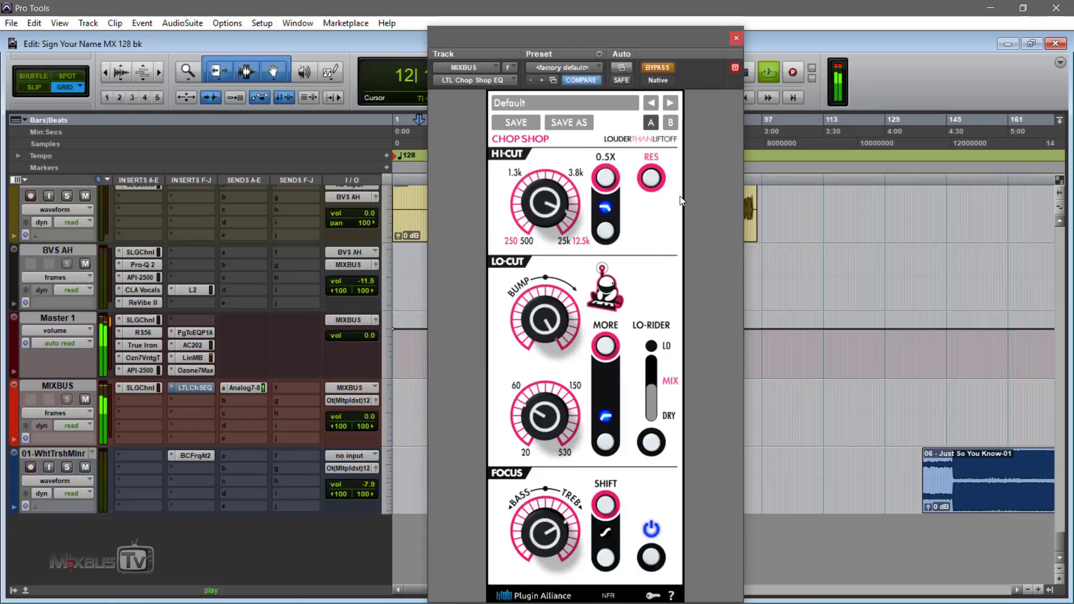
{"action": "left_click", "coordinate": [657, 67]}
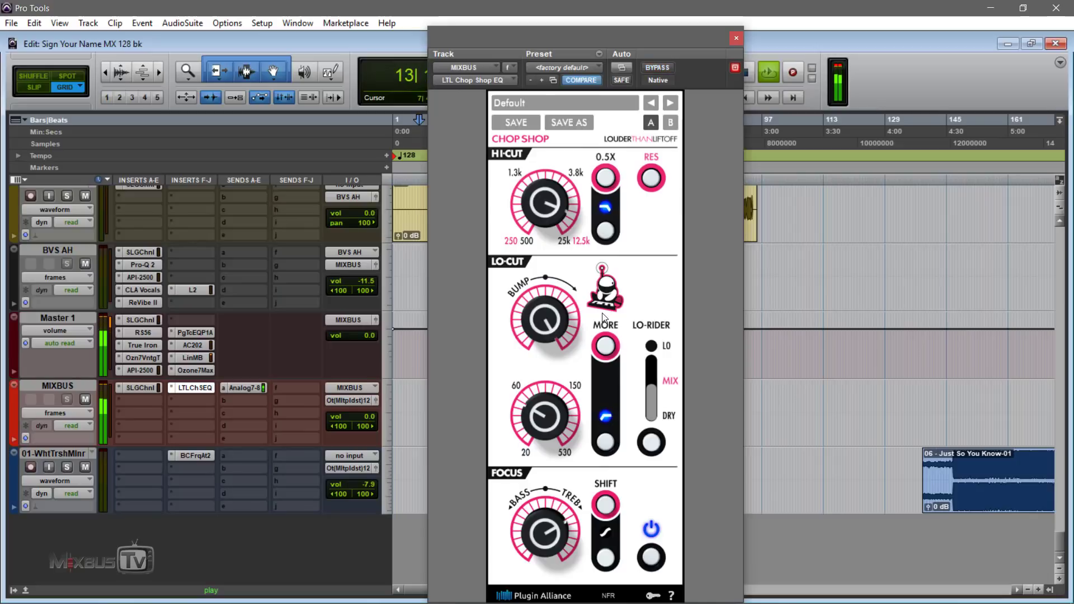
Lower the Lo-Cut bump to slightly above centre and compare the processed mix with bypass.
{"action": "left_click_drag", "start_coordinate": [555, 323], "coordinate": [551, 274]}
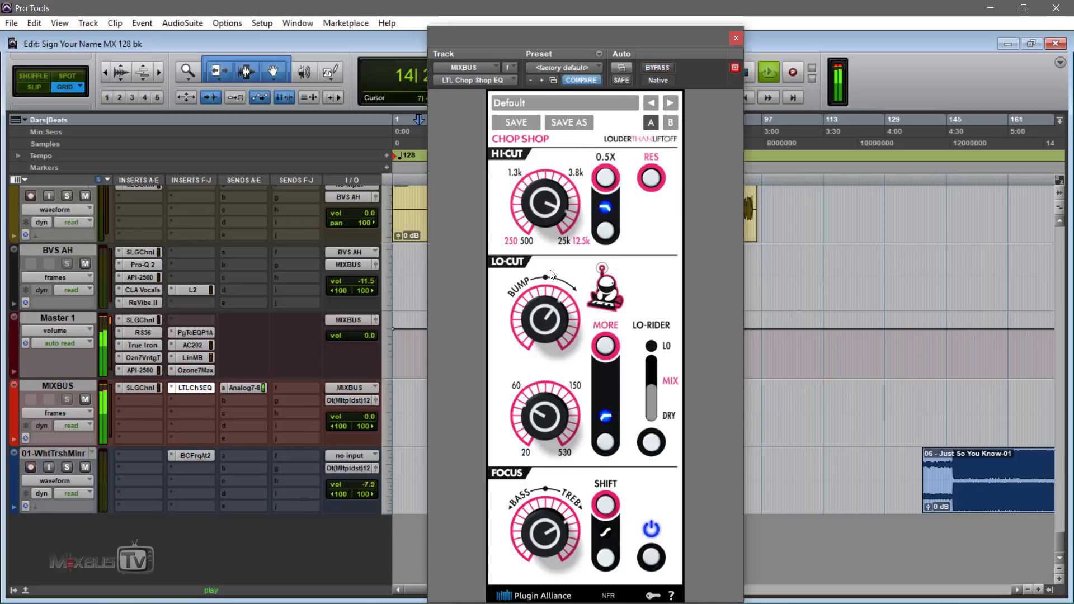
{"action": "left_click_drag", "start_coordinate": [561, 320], "coordinate": [552, 344]}
{"action": "left_click", "coordinate": [659, 68]}
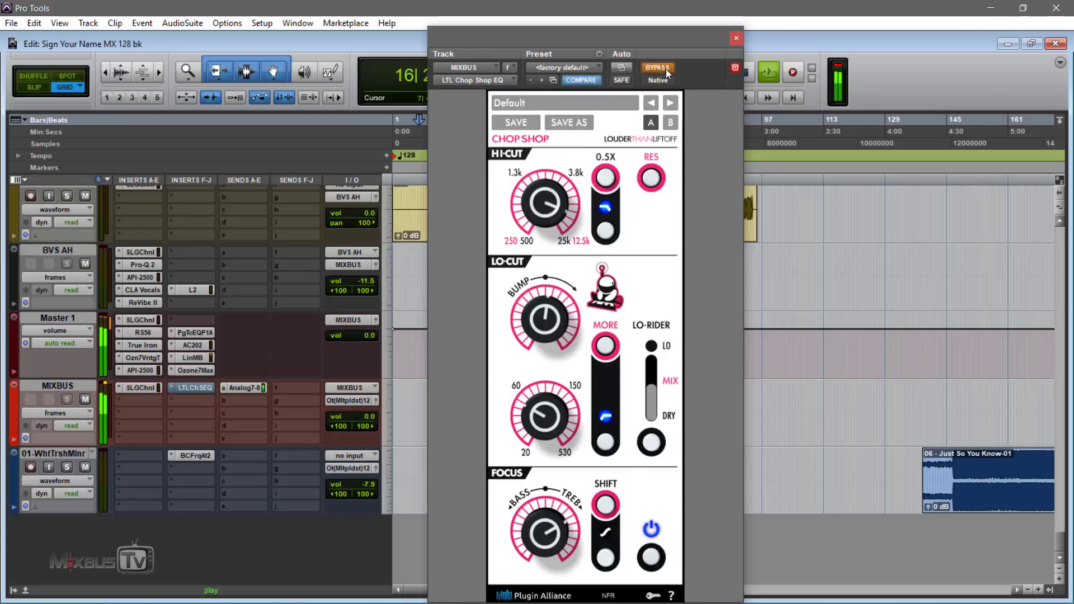
{"action": "left_click", "coordinate": [661, 68]}
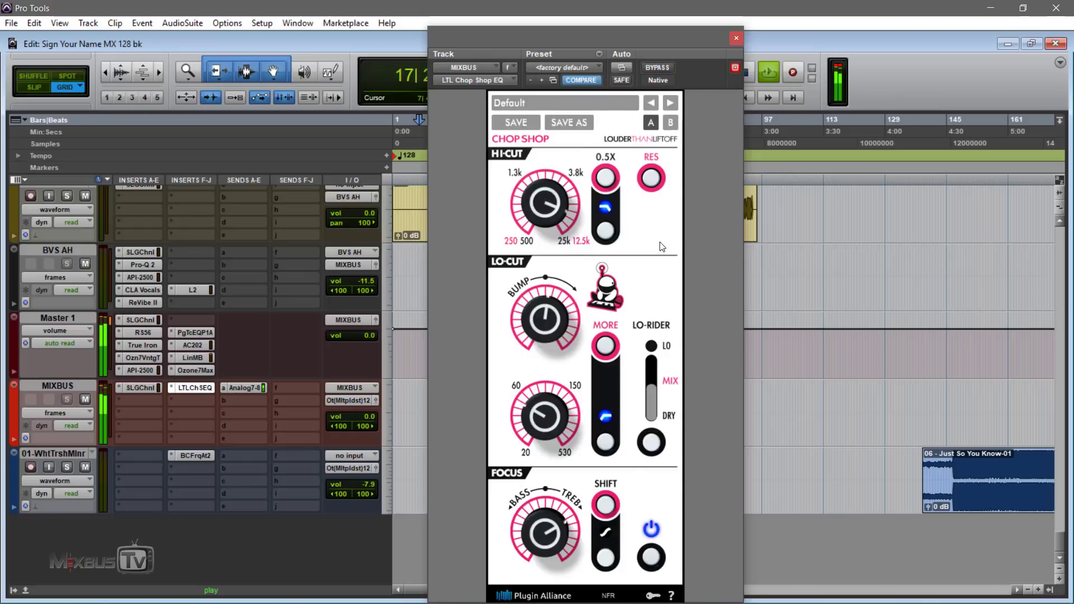
Stop playback and reset the MIXBUS EQ's Hi-Cut, Lo-Cut, bump and Focus knobs to their defaults.
{"action": "key", "text": "space"}
{"action": "left_click", "coordinate": [535, 433], "text": "alt"}
{"action": "left_click", "coordinate": [541, 533], "text": "alt"}
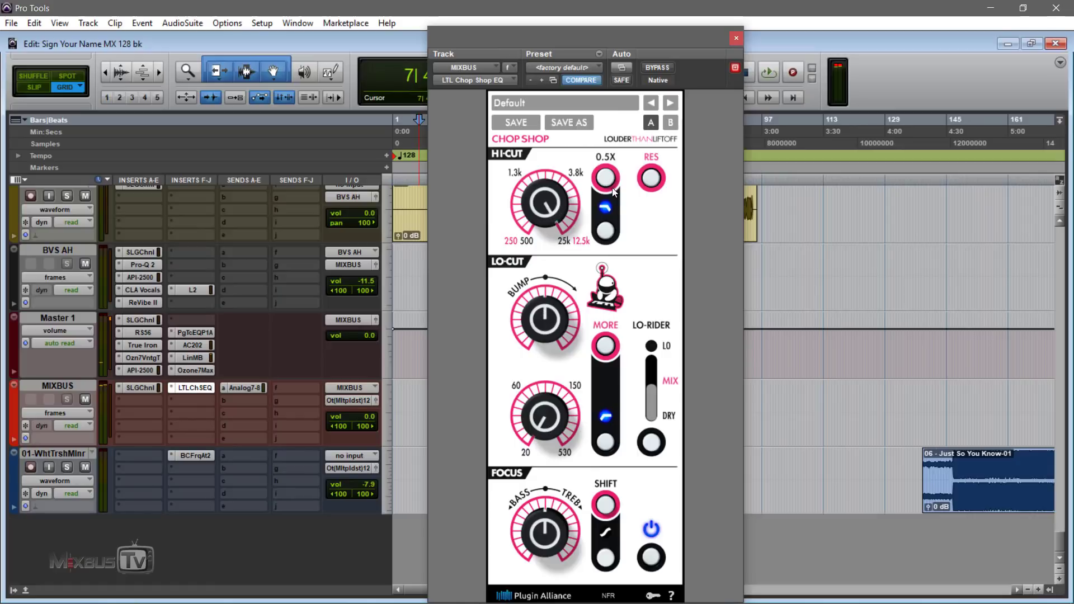
Enable the MIXBUS EQ's Lo-Rider in LO mode, raise Lo-Cut to about 60, and lower the bump below centre during playback.
{"action": "left_click", "coordinate": [652, 348]}
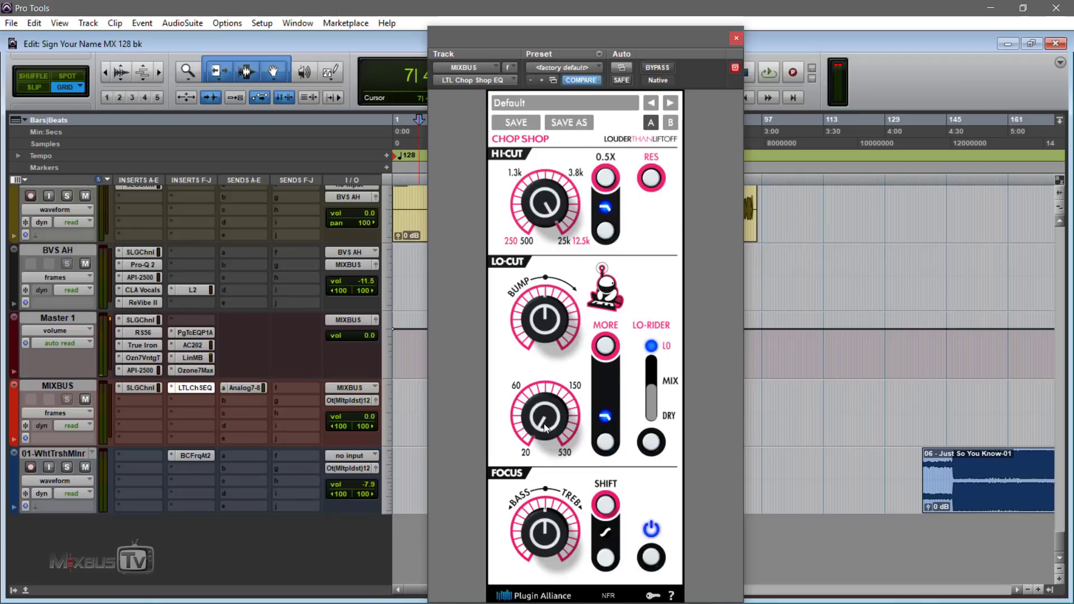
{"action": "key", "text": "space"}
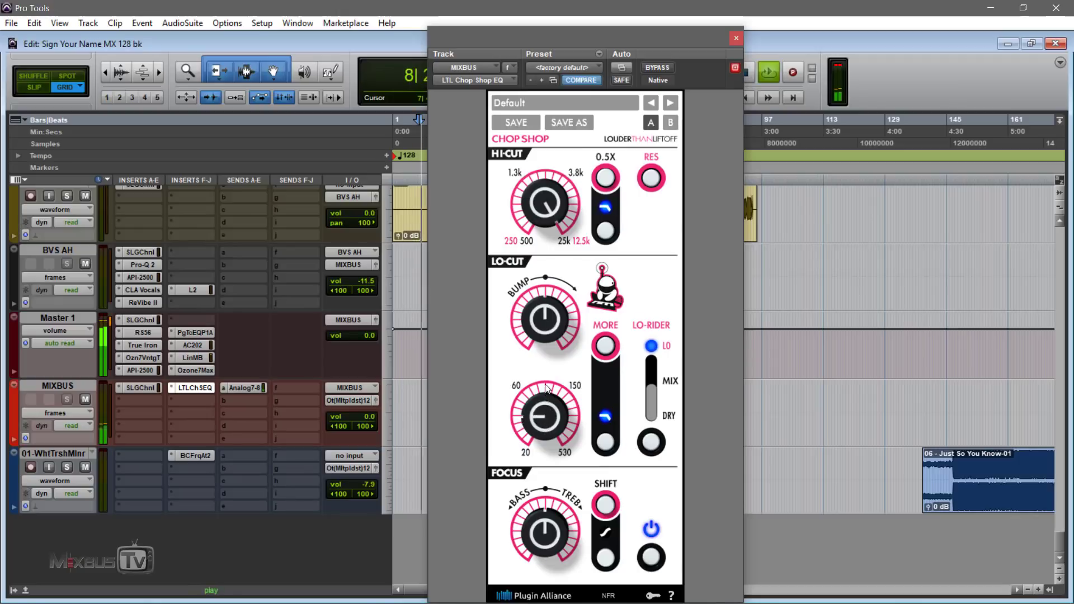
{"action": "left_click_drag", "start_coordinate": [545, 427], "coordinate": [548, 371]}
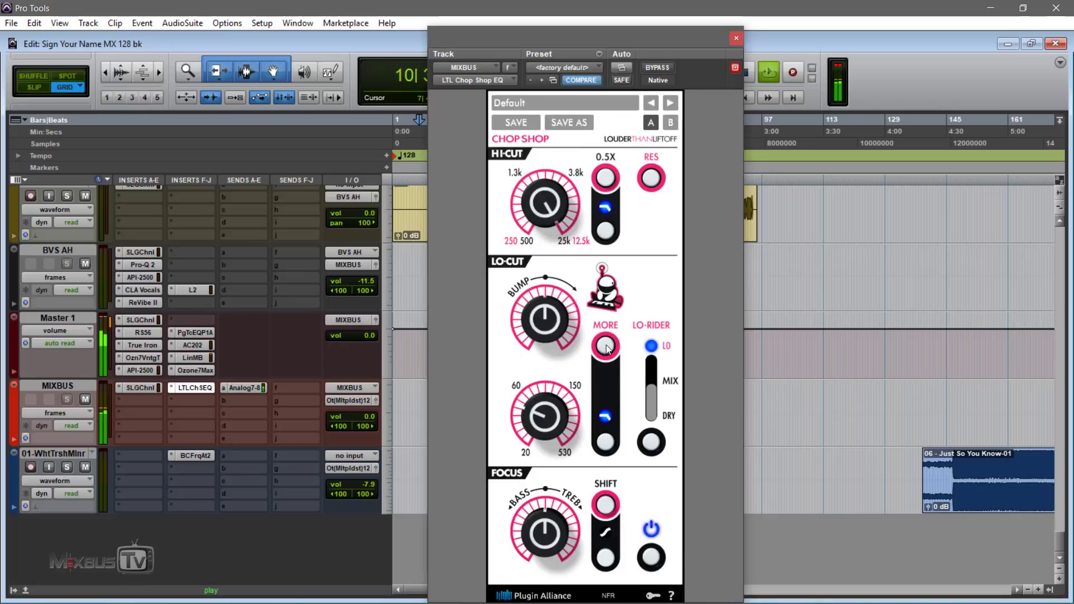
{"action": "left_click_drag", "start_coordinate": [544, 320], "coordinate": [547, 213]}
{"action": "left_click_drag", "start_coordinate": [548, 344], "coordinate": [548, 373]}
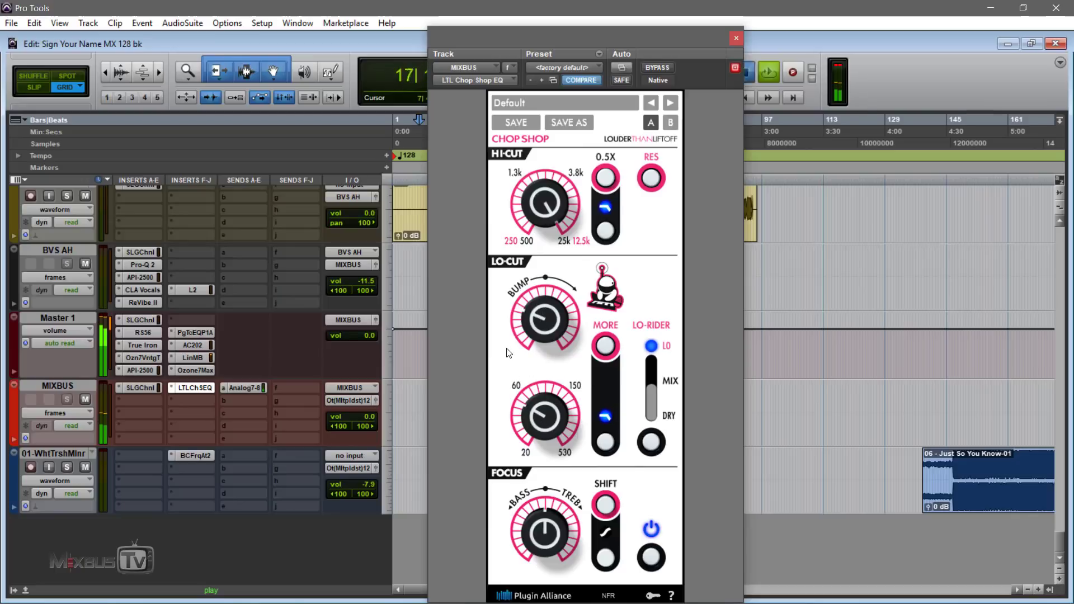
Switch Lo-Rider to DRY mix and raise the blend to about midway between DRY and MIX during playback.
{"action": "key", "text": "space"}
{"action": "left_click", "coordinate": [651, 403]}
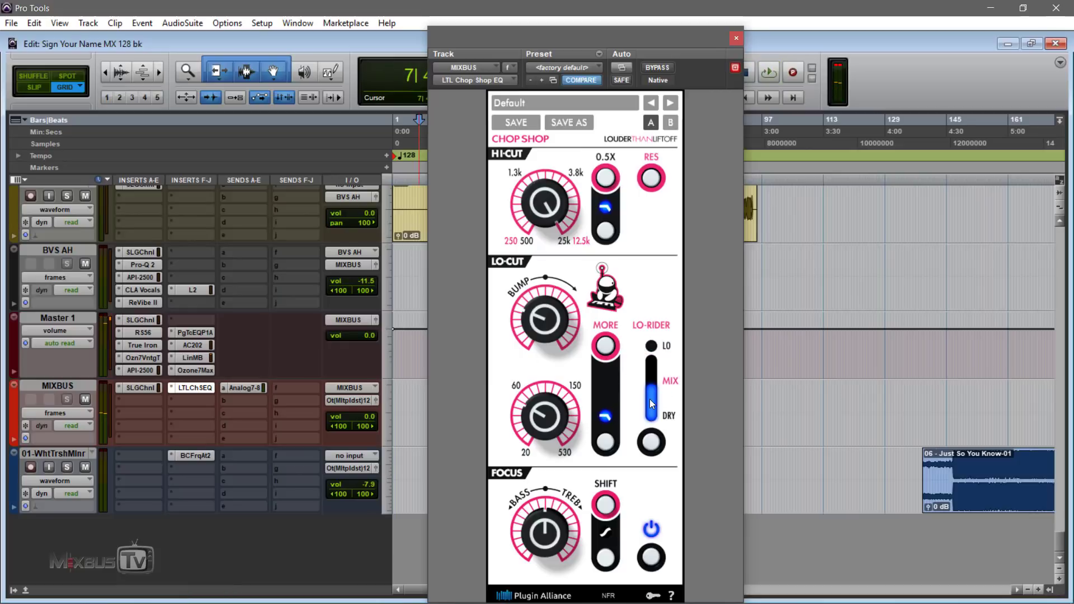
{"action": "left_click", "coordinate": [652, 413]}
{"action": "key", "text": "space"}
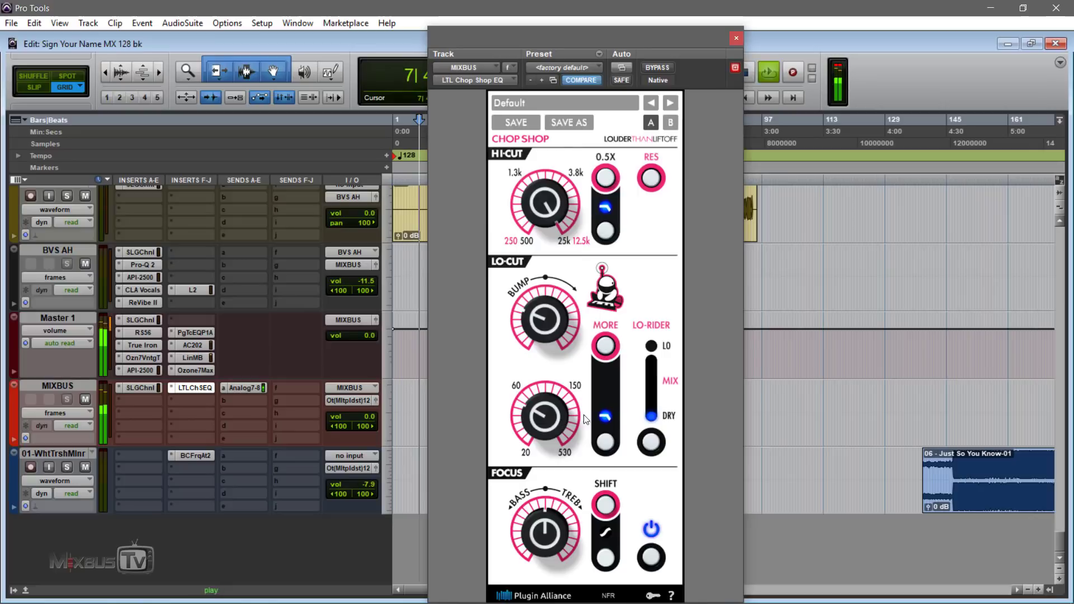
{"action": "left_click_drag", "start_coordinate": [653, 419], "coordinate": [652, 396]}
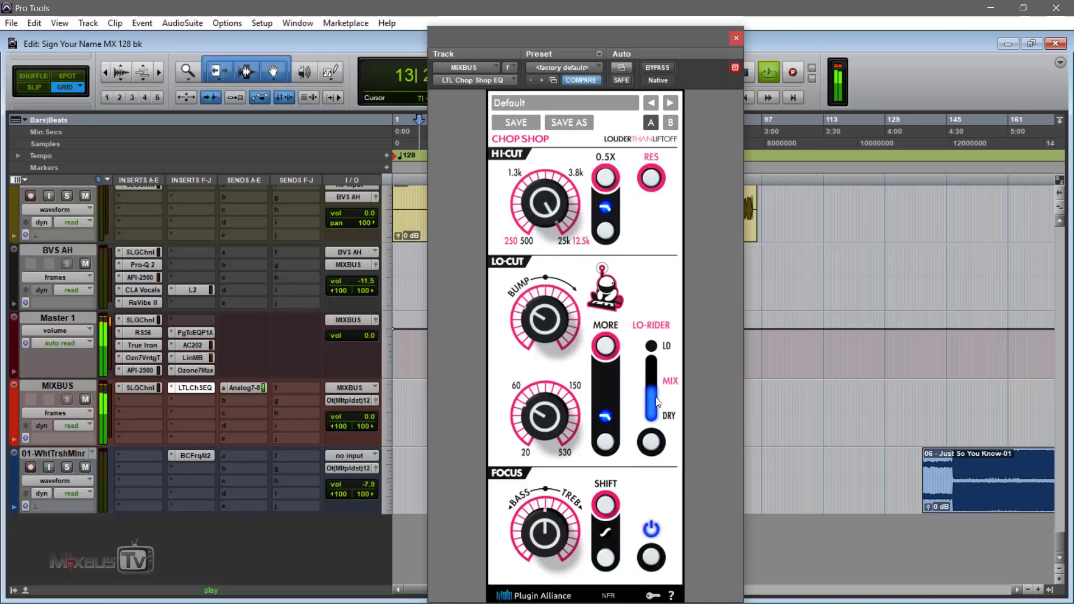
Compare the mix with Lo-Rider off and on during playback, leaving Lo-Rider off.
{"action": "left_click", "coordinate": [651, 445]}
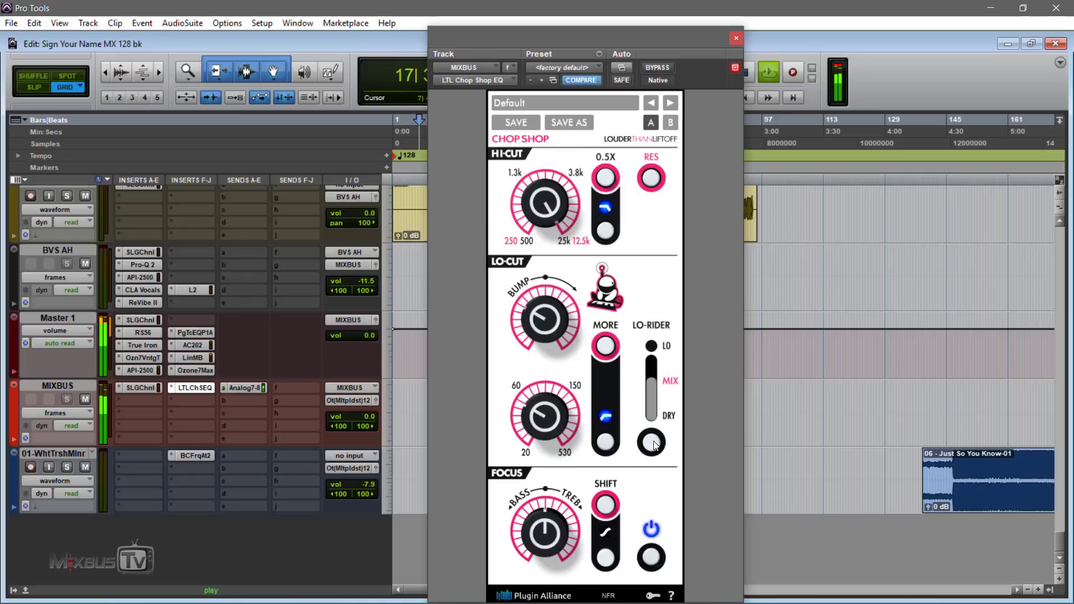
{"action": "key", "text": "space"}
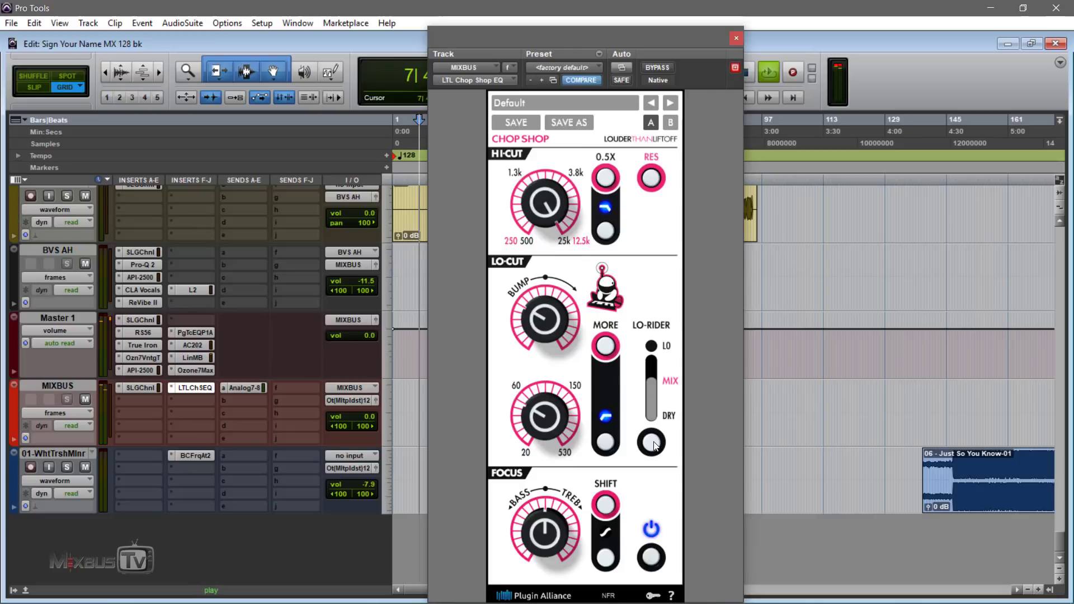
{"action": "key", "text": "space"}
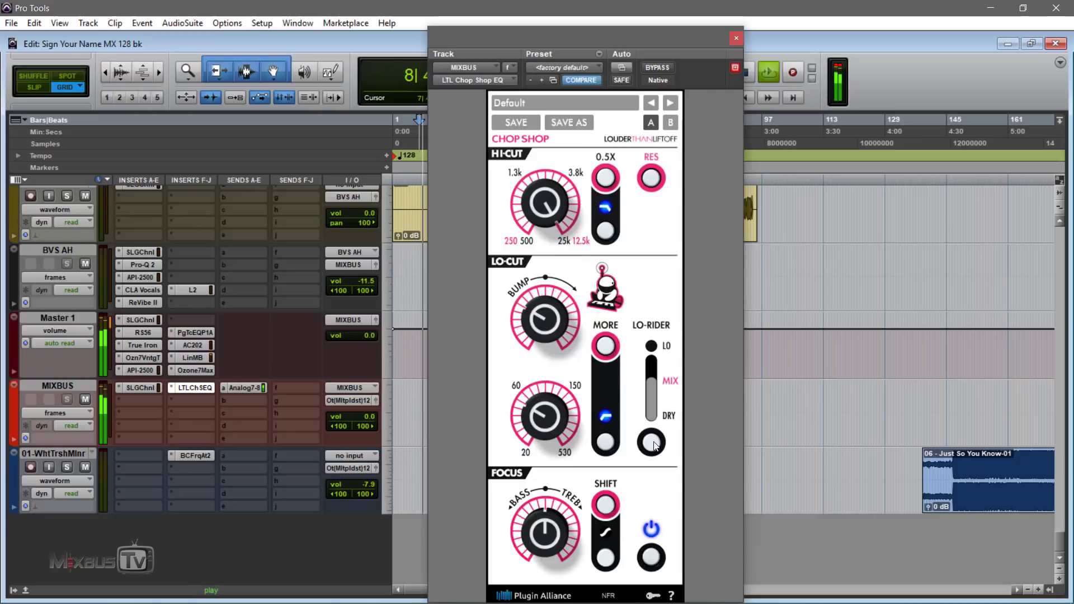
{"action": "left_click", "coordinate": [651, 444]}
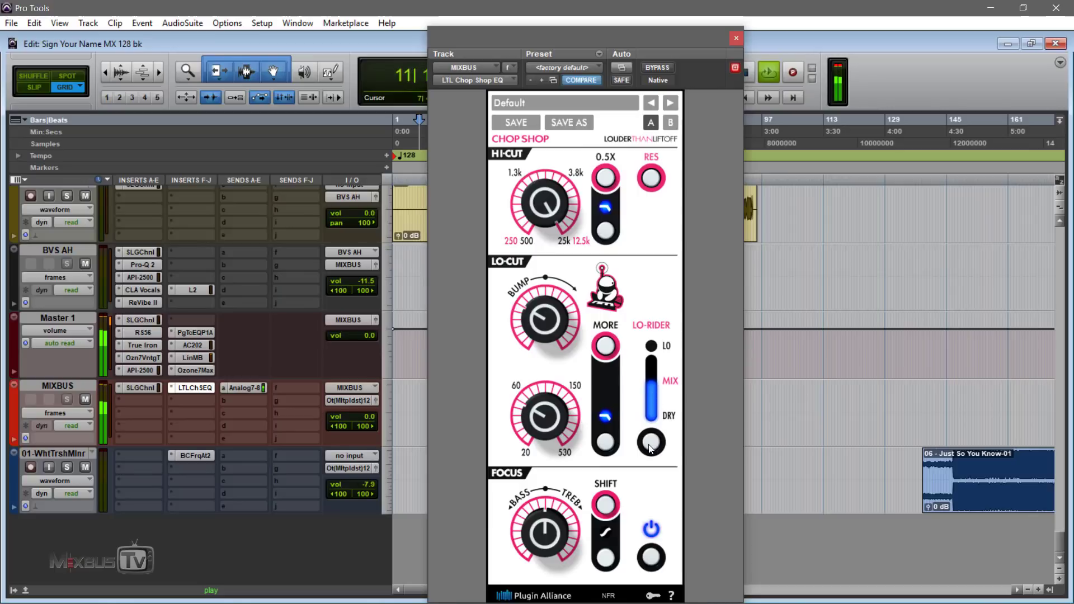
{"action": "left_click", "coordinate": [650, 447]}
{"action": "key", "text": "space"}
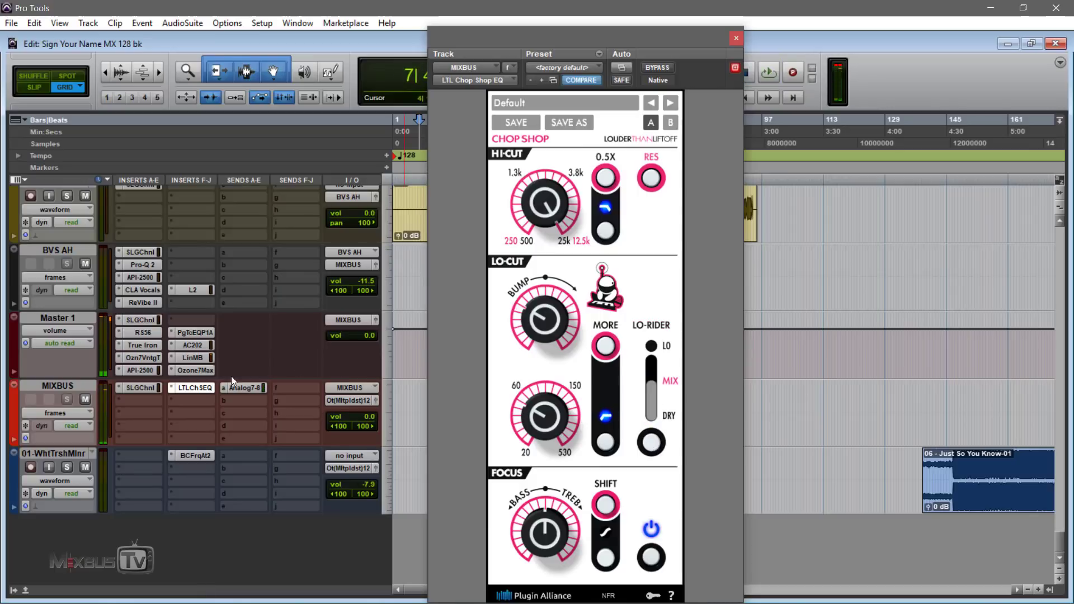
Remove the Chop Shop EQ from MIXBUS, insert it on the BASS.cm.01 track, and audition the soloed bass.
{"action": "left_click", "coordinate": [174, 390]}
{"action": "left_click", "coordinate": [201, 317]}
{"action": "scroll", "coordinate": [300, 345], "scroll_direction": "up", "scroll_amount": 10}
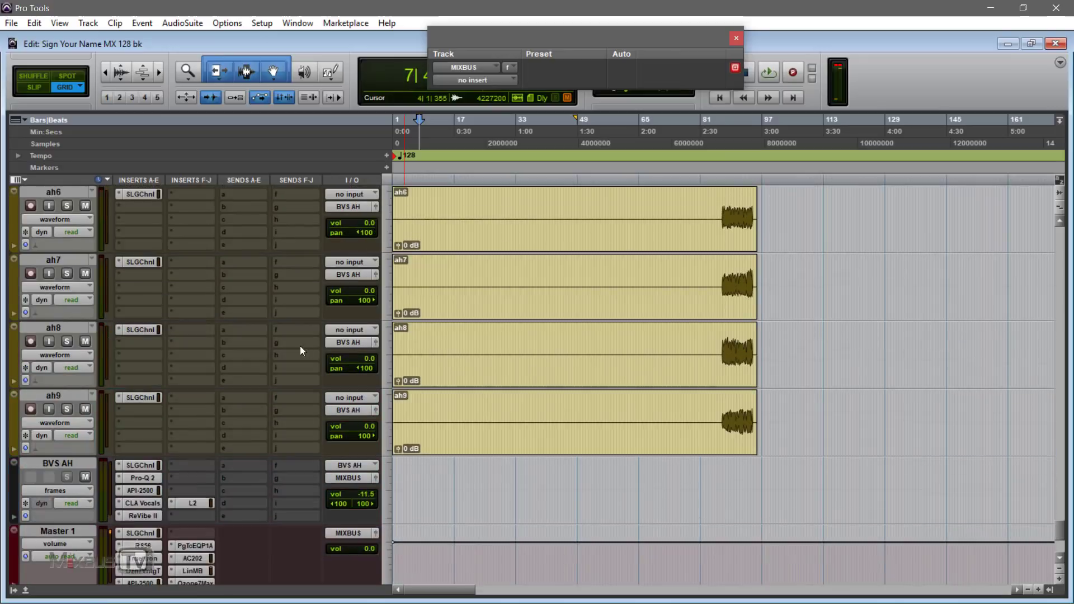
{"action": "scroll", "coordinate": [300, 363], "scroll_direction": "up", "scroll_amount": 5}
{"action": "scroll", "coordinate": [302, 369], "scroll_direction": "up", "scroll_amount": 20}
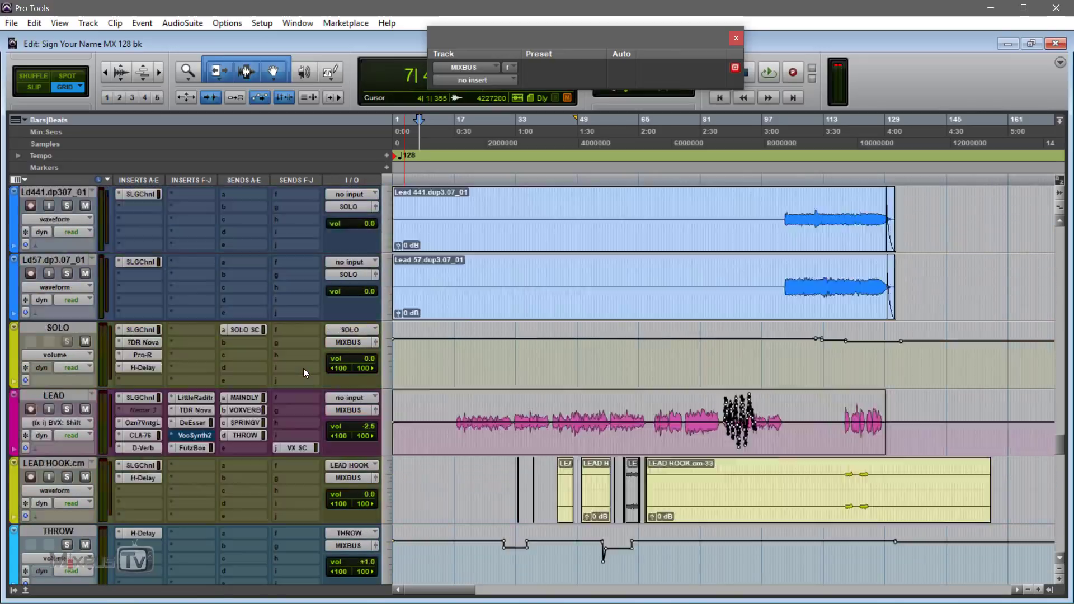
{"action": "scroll", "coordinate": [302, 371], "scroll_direction": "up", "scroll_amount": 10}
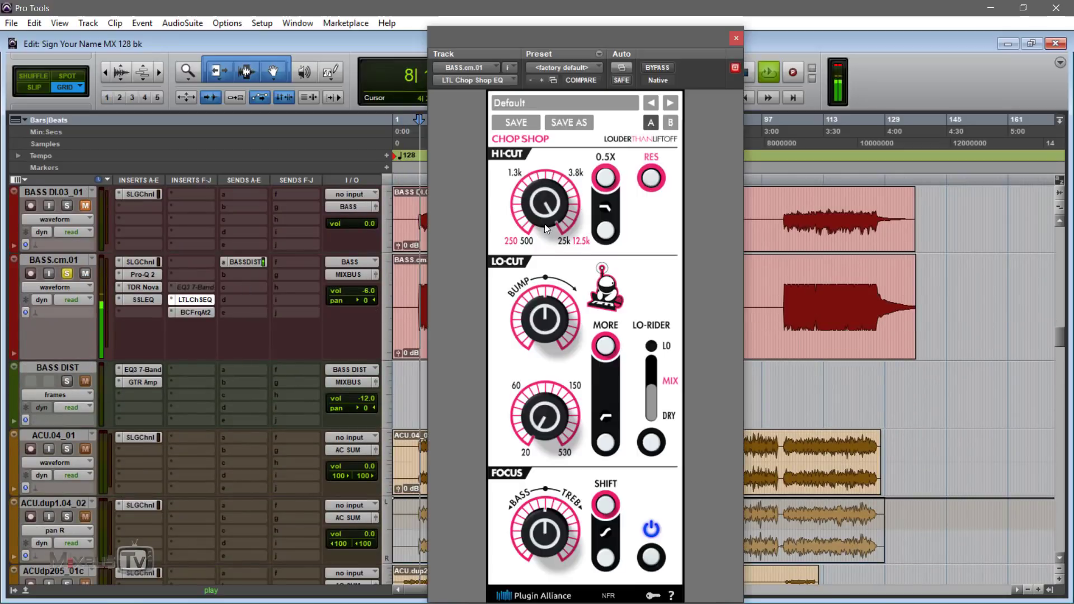
{"action": "left_click_drag", "start_coordinate": [616, 31], "coordinate": [560, 7]}
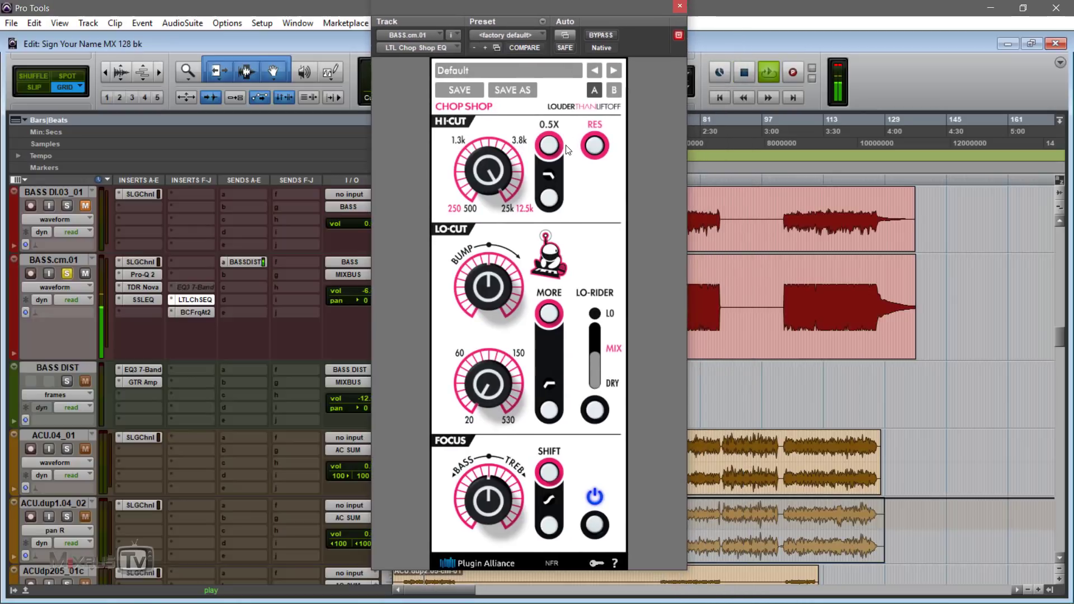
{"action": "key", "text": "space"}
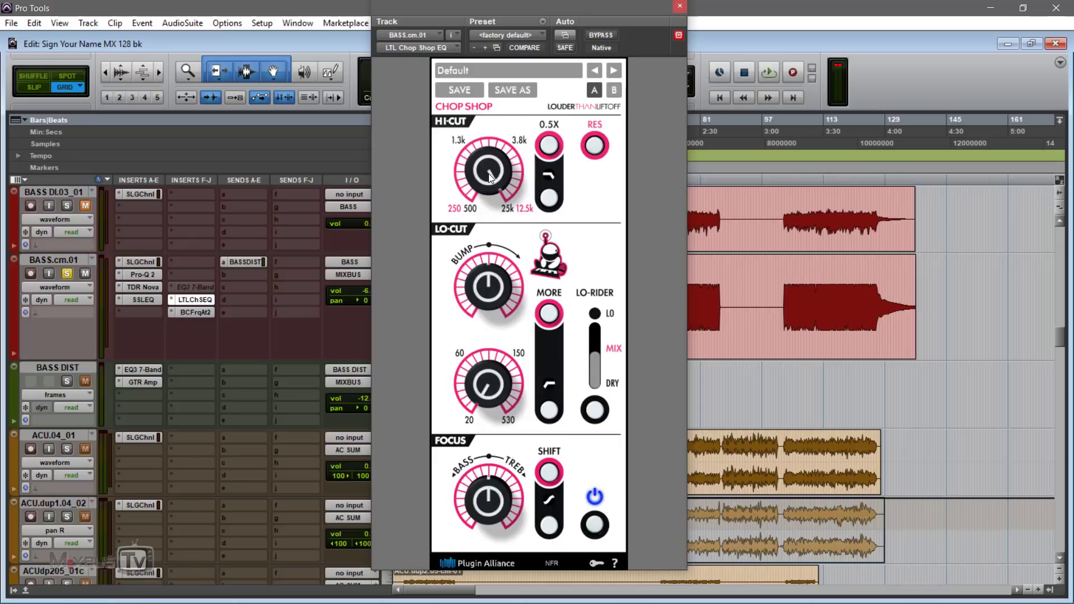
Enable Hi-Cut on the bass EQ slightly above centre with 0.5X engaged and compare with bypass during playback.
{"action": "left_click", "coordinate": [548, 200]}
{"action": "key", "text": "space"}
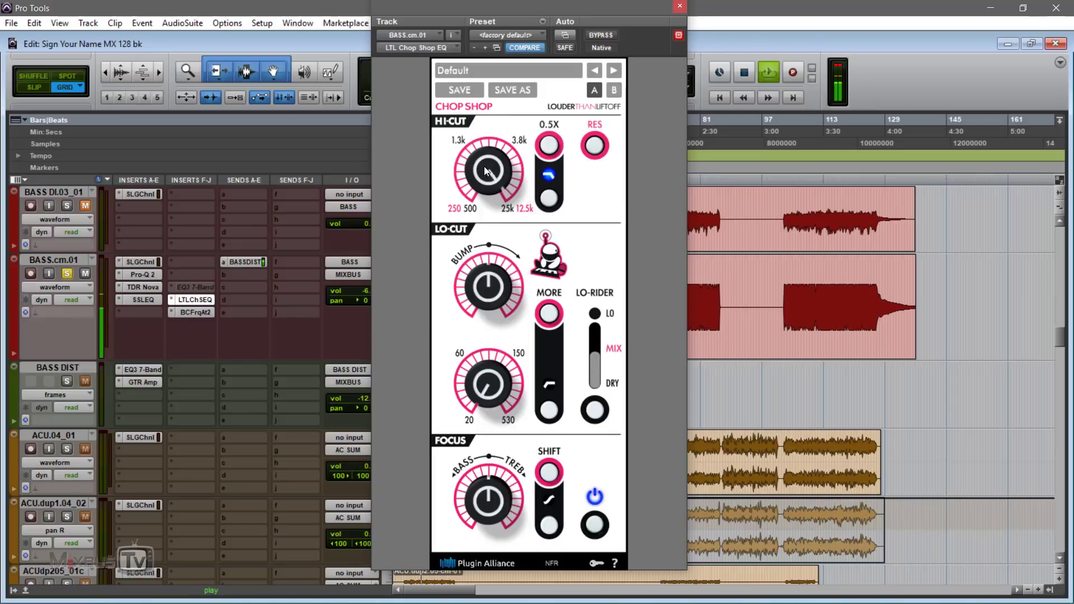
{"action": "left_click_drag", "start_coordinate": [484, 171], "coordinate": [500, 353]}
{"action": "left_click", "coordinate": [548, 151]}
{"action": "left_click_drag", "start_coordinate": [491, 121], "coordinate": [492, 81]}
{"action": "left_click", "coordinate": [601, 36]}
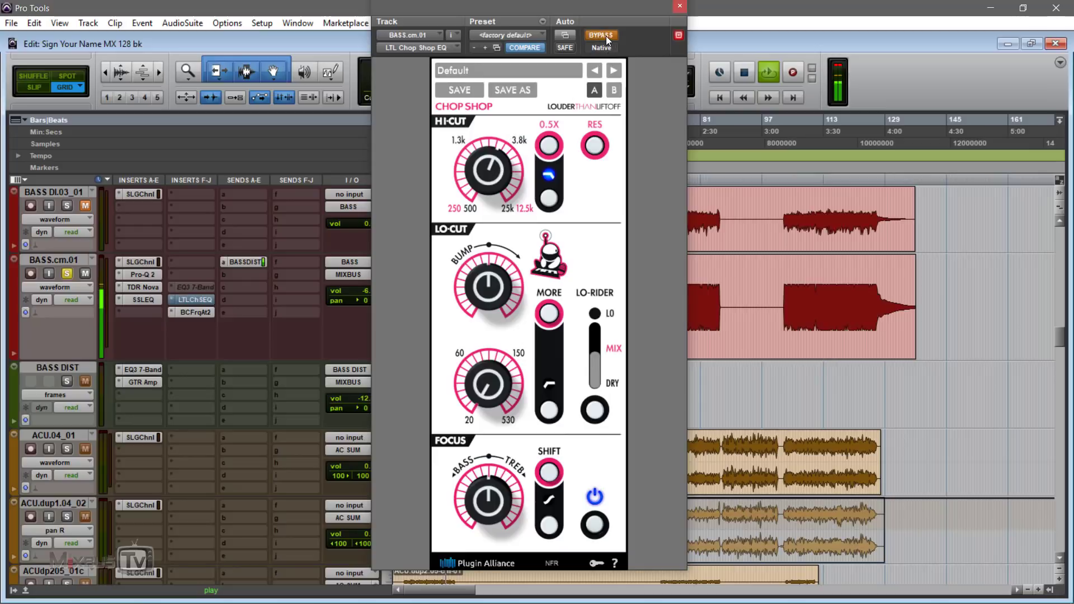
{"action": "left_click", "coordinate": [605, 36]}
{"action": "key", "text": "space"}
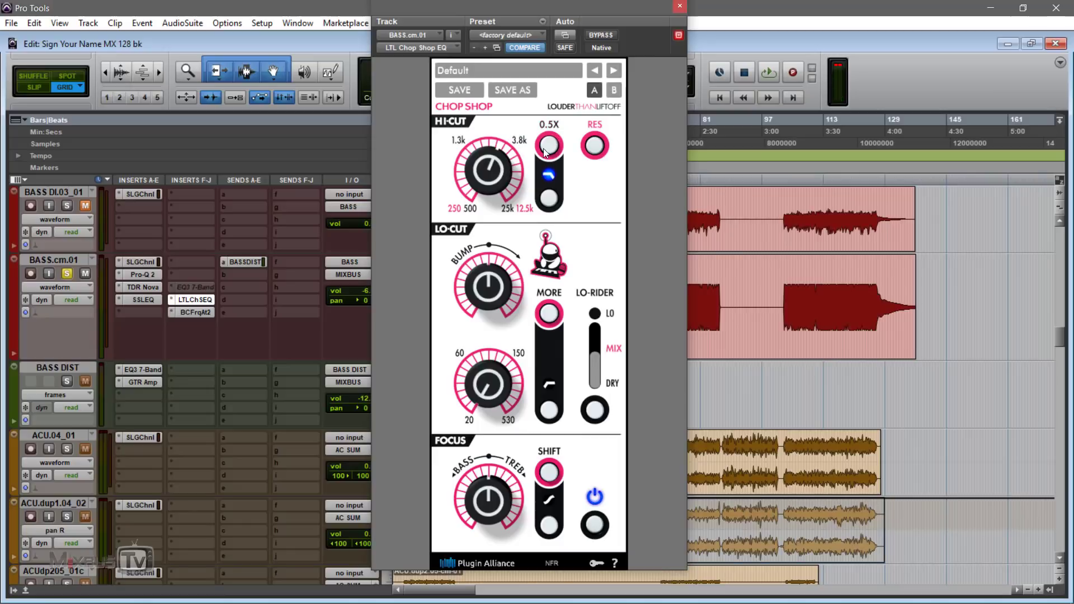
With 0.5X off, lower the bass Hi-Cut frequency to slightly below centre and compare with bypass during playback.
{"action": "key", "text": "space"}
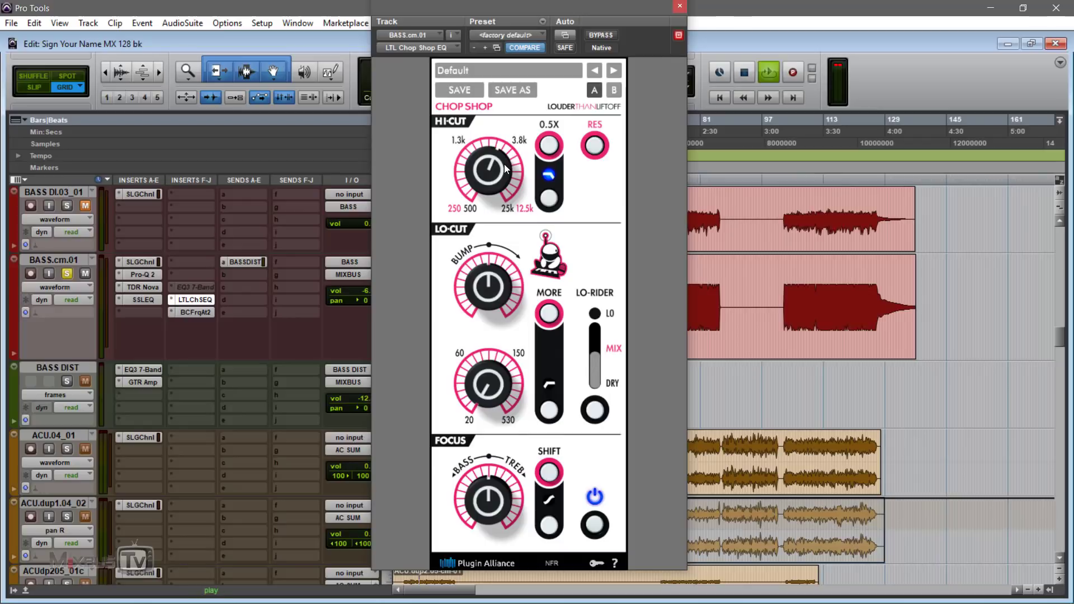
{"action": "left_click_drag", "start_coordinate": [499, 173], "coordinate": [489, 196]}
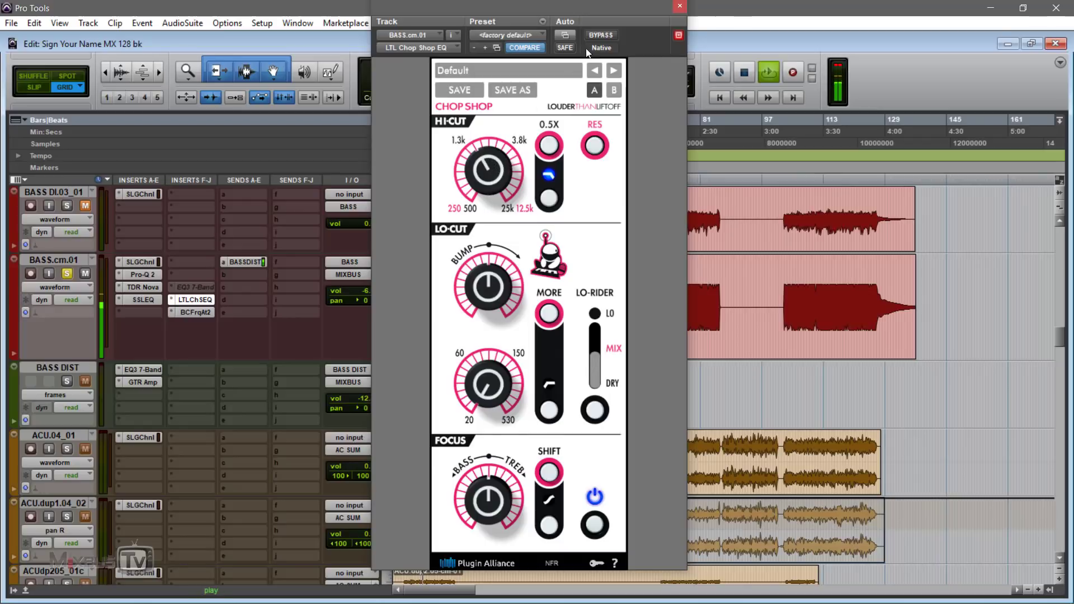
{"action": "left_click", "coordinate": [601, 35]}
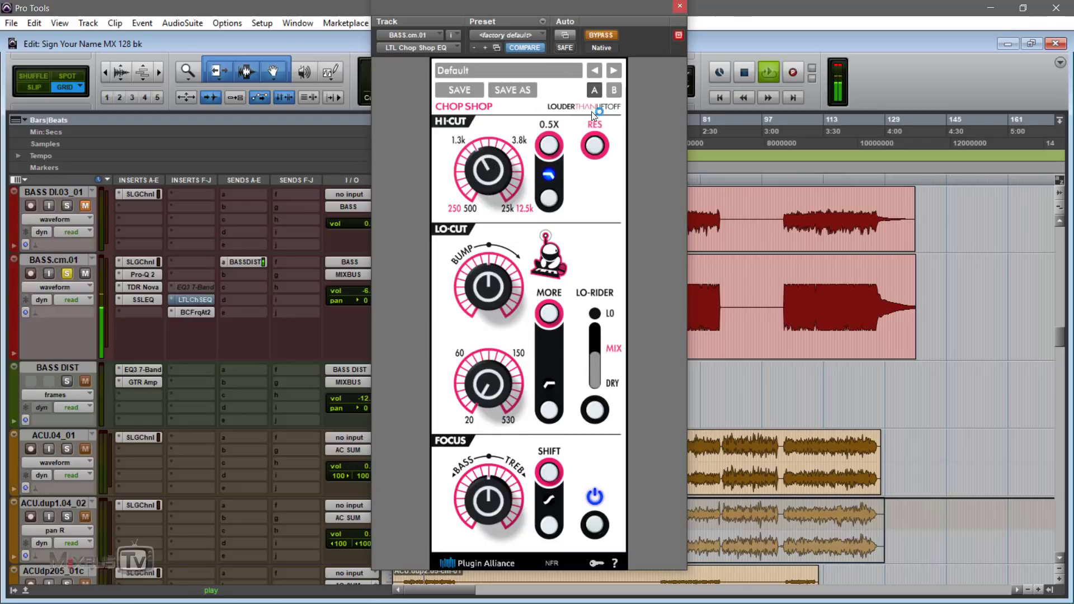
{"action": "left_click", "coordinate": [600, 34]}
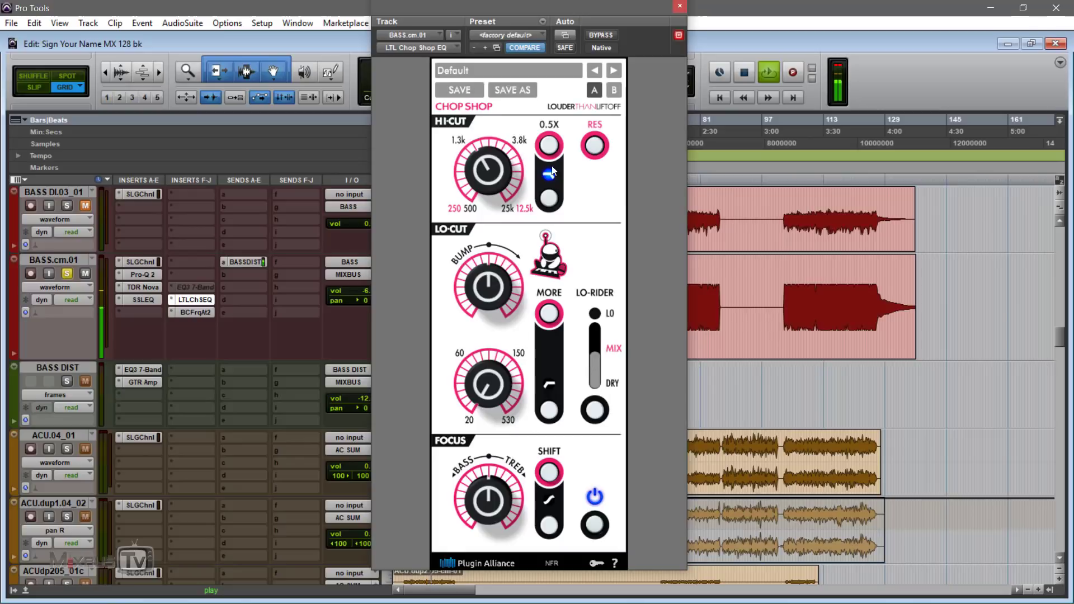
Stop playback, return the bass Hi-Cut knob to its maximum, and switch the Hi-Cut off.
{"action": "key", "text": "space"}
{"action": "left_click_drag", "start_coordinate": [502, 174], "coordinate": [502, 151]}
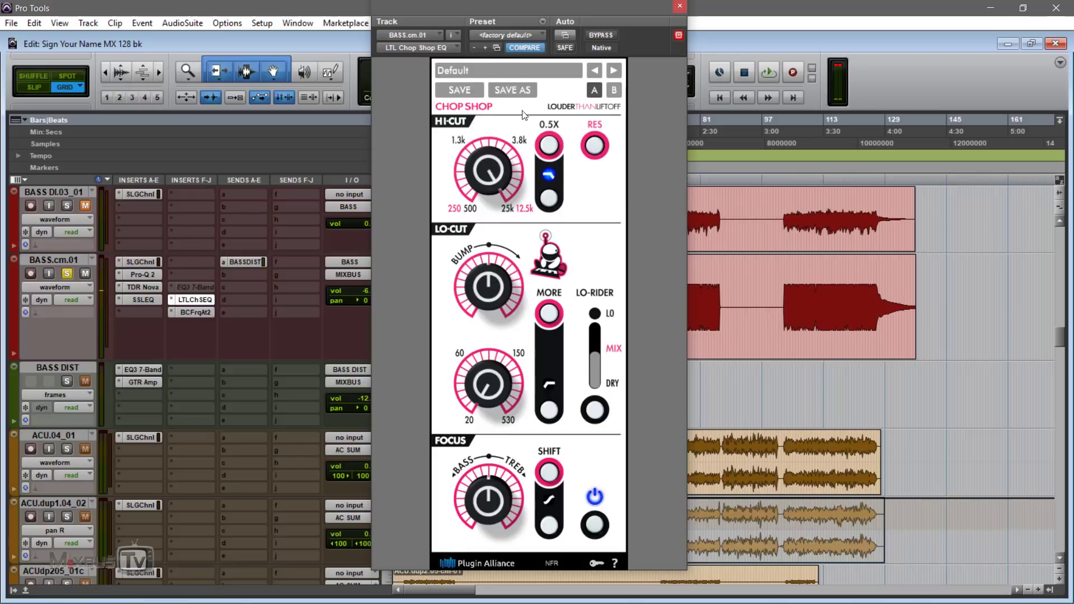
{"action": "left_click", "coordinate": [547, 201]}
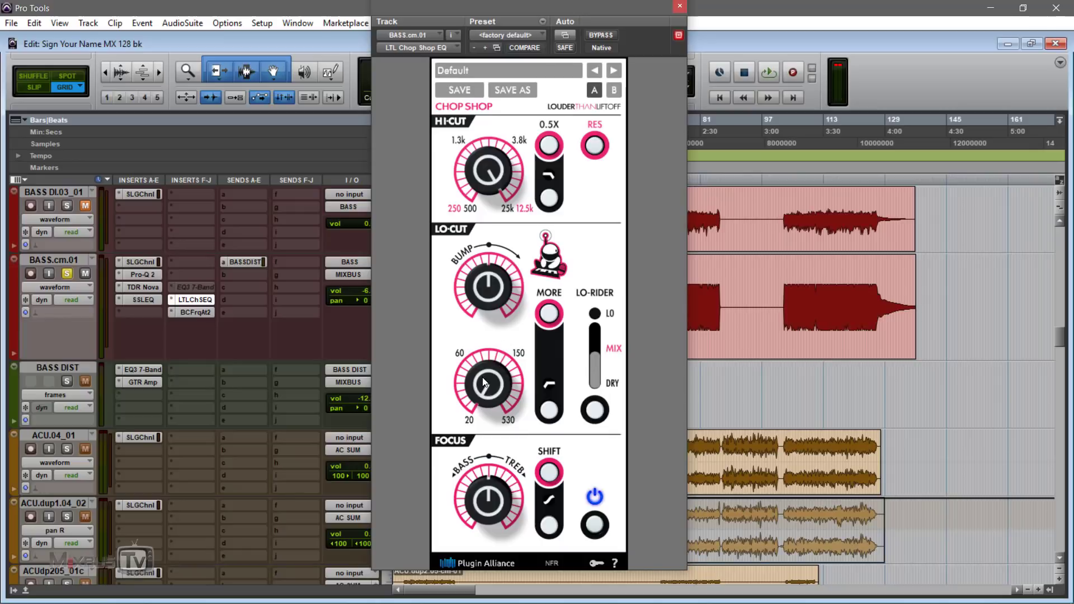
Enable the bass Lo-Cut with MORE slightly above 60, raise the bump well above centre, and compare with bypass during playback.
{"action": "key", "text": "space"}
{"action": "left_click", "coordinate": [548, 412]}
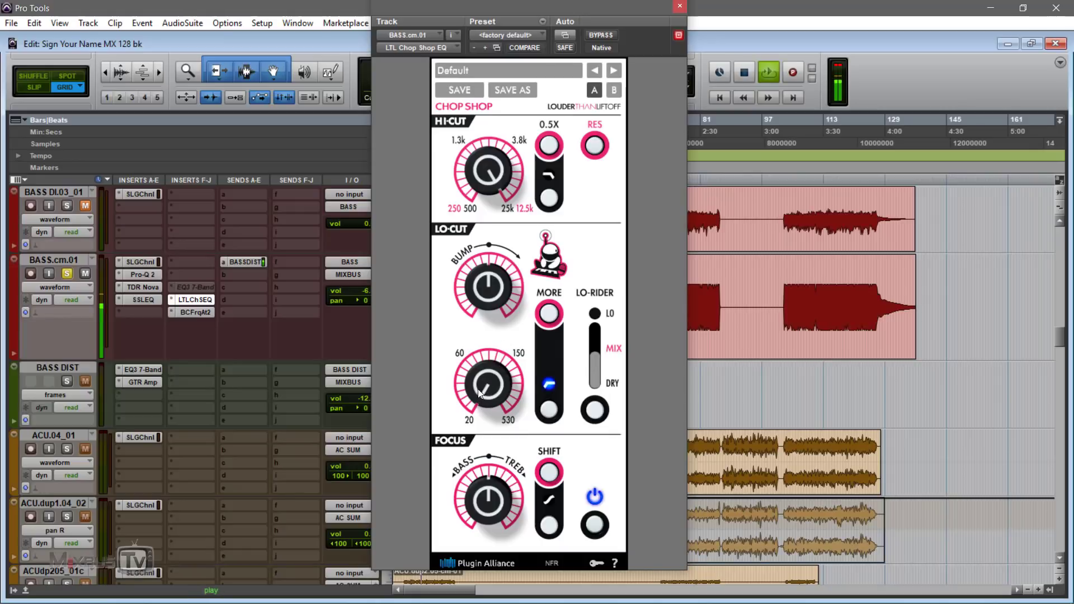
{"action": "left_click", "coordinate": [549, 313]}
{"action": "left_click_drag", "start_coordinate": [492, 366], "coordinate": [488, 382]}
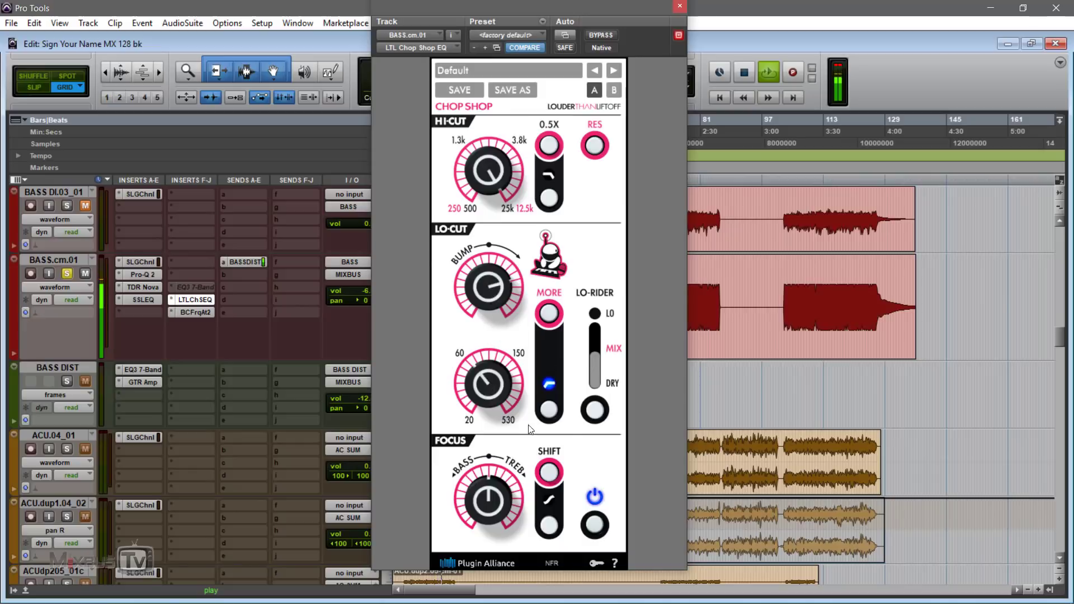
{"action": "left_click", "coordinate": [605, 35]}
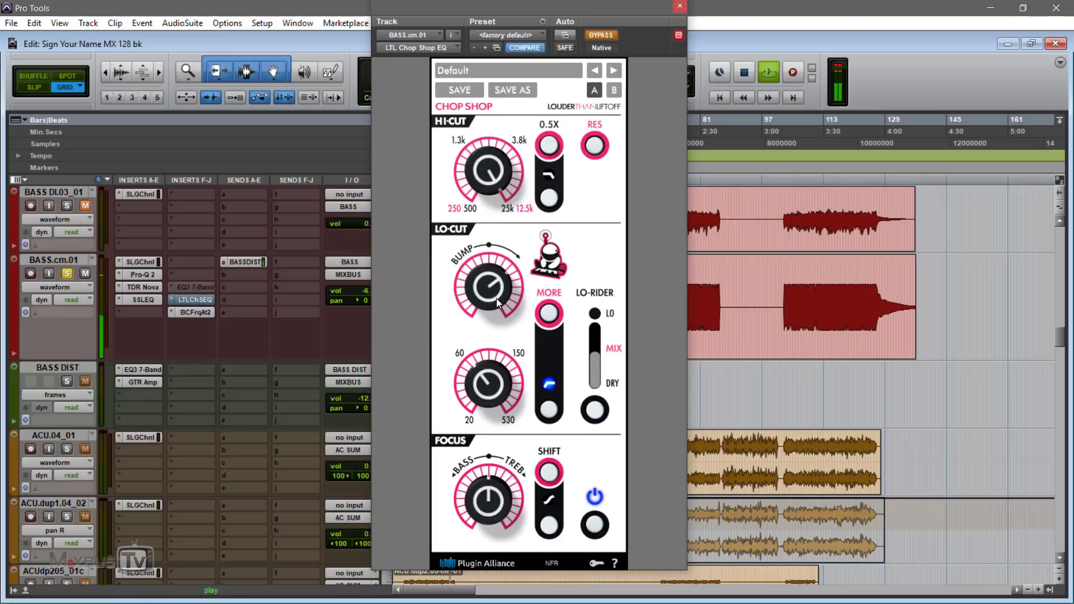
{"action": "left_click", "coordinate": [608, 35]}
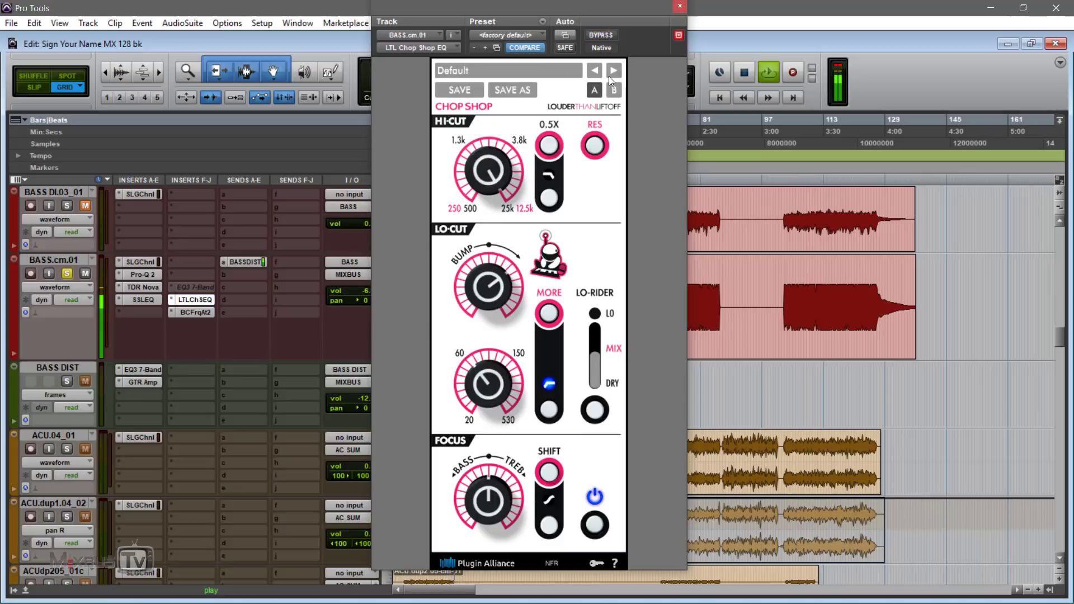
{"action": "key", "text": "space"}
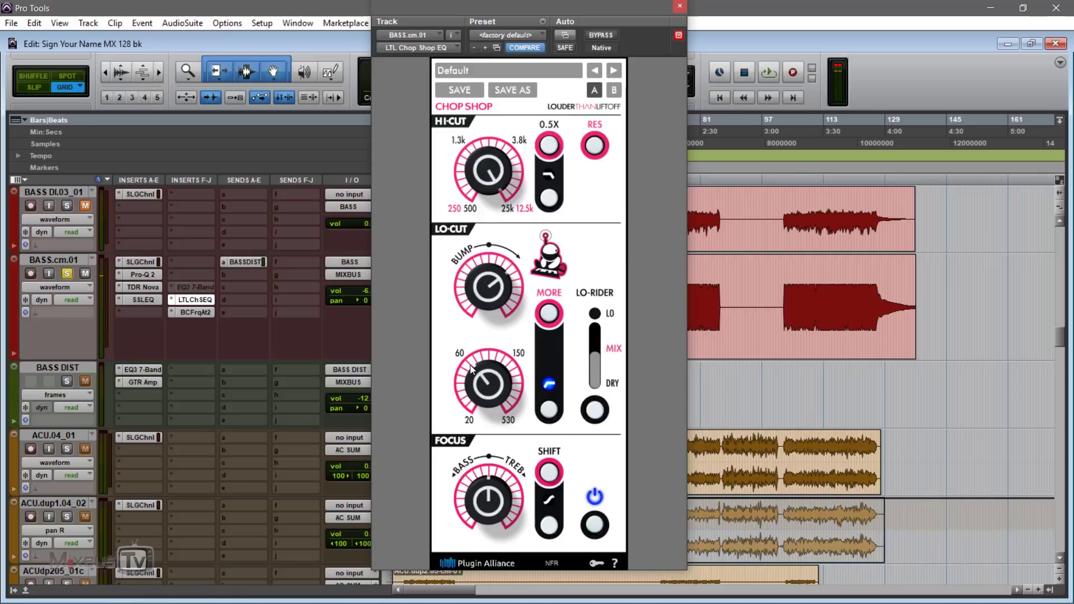
Raise the Lo-Cut bump a little further and compare the bass EQ with bypass in the full mix.
{"action": "left_click_drag", "start_coordinate": [493, 292], "coordinate": [493, 291]}
{"action": "key", "text": "space"}
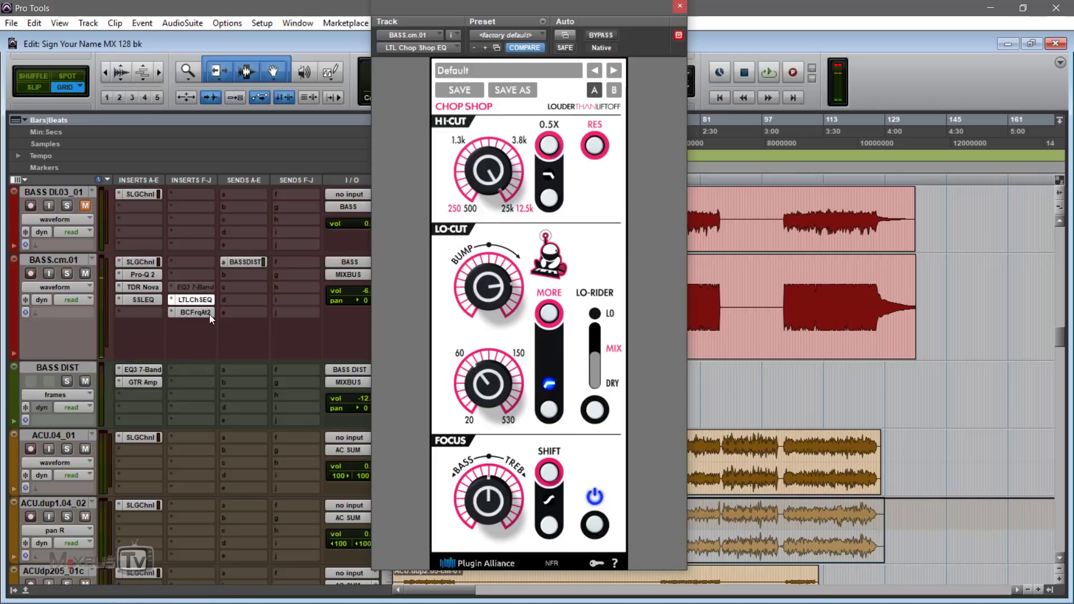
{"action": "left_click", "coordinate": [604, 36]}
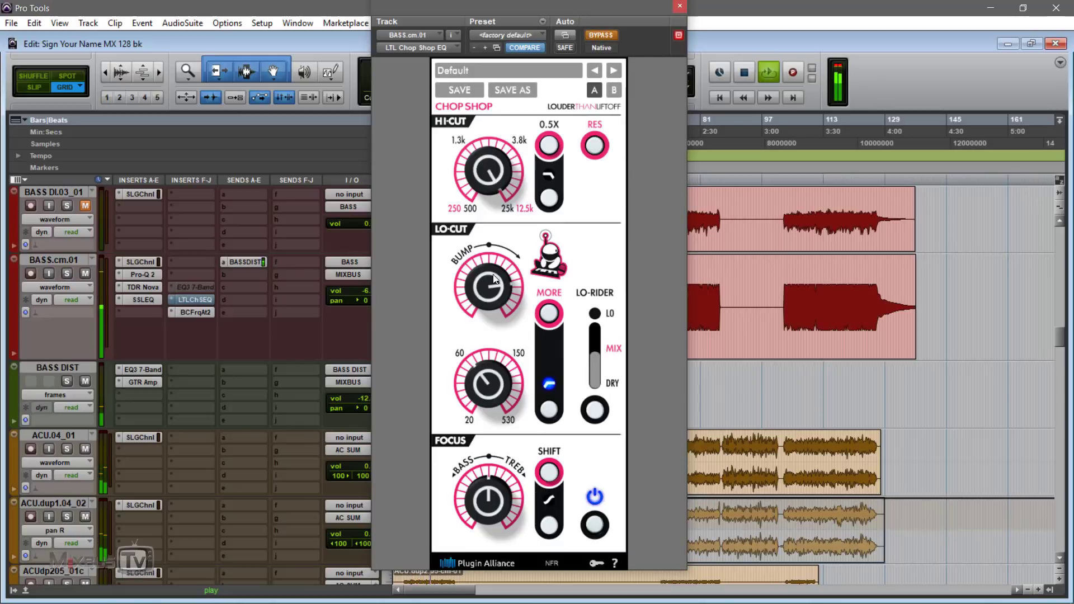
{"action": "left_click", "coordinate": [599, 35]}
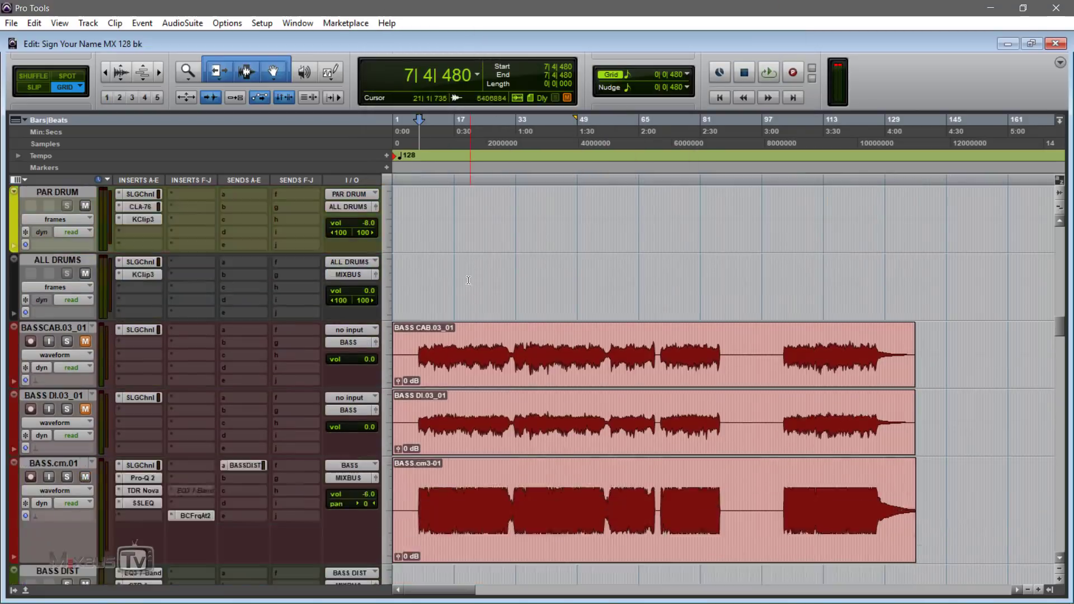
Insert the stereo LTL Chop Shop EQ in the empty last insert slot of the OD GTRS track.
{"action": "scroll", "coordinate": [442, 313], "scroll_direction": "down", "scroll_amount": 15}
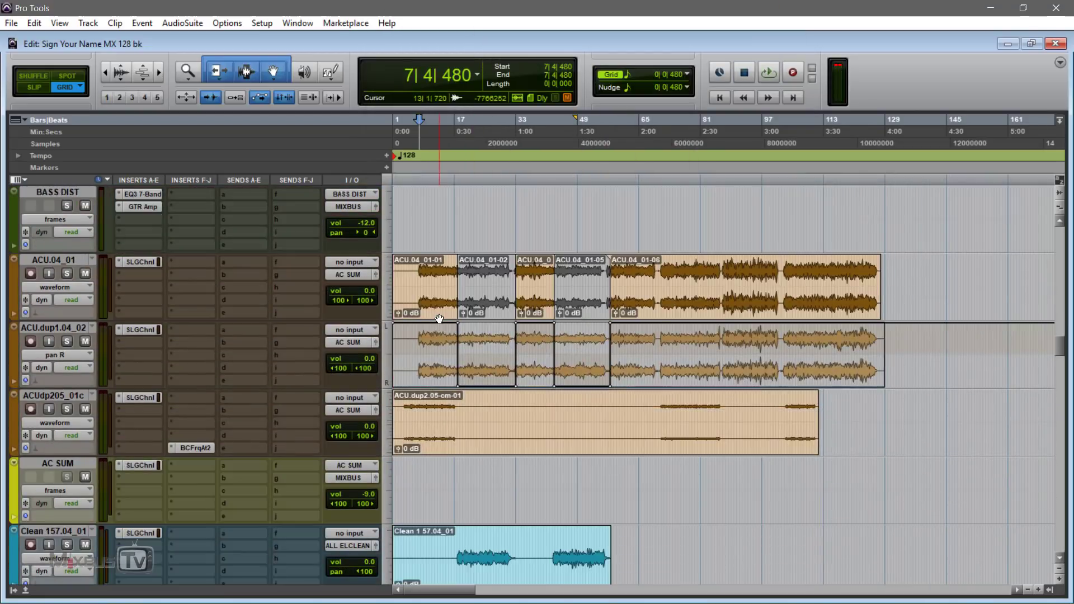
{"action": "scroll", "coordinate": [447, 315], "scroll_direction": "down", "scroll_amount": 2}
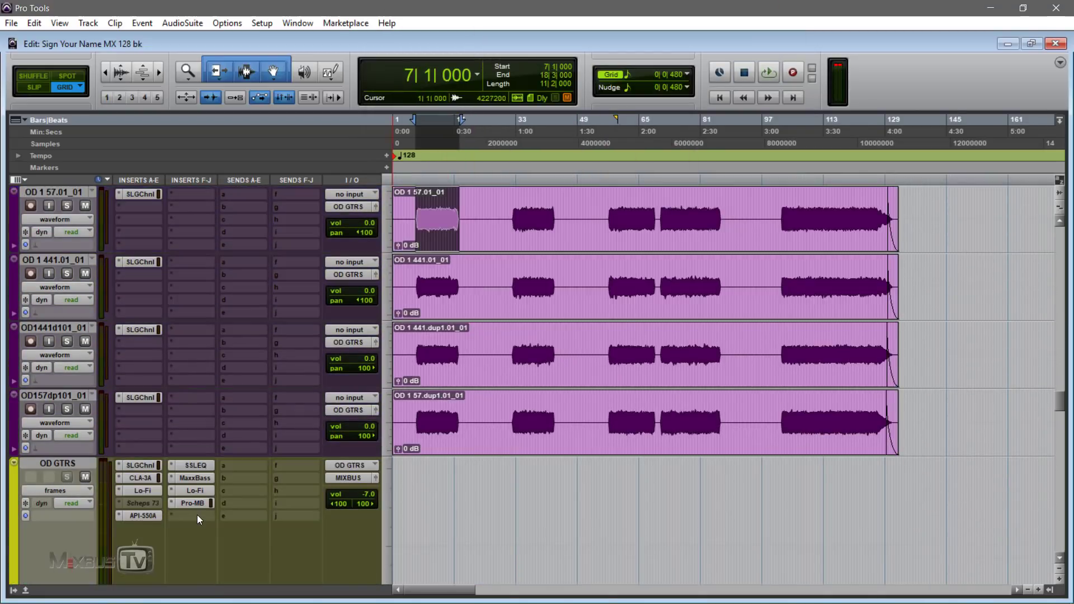
{"action": "left_click", "coordinate": [197, 514]}
{"action": "mouse_move", "coordinate": [314, 474]}
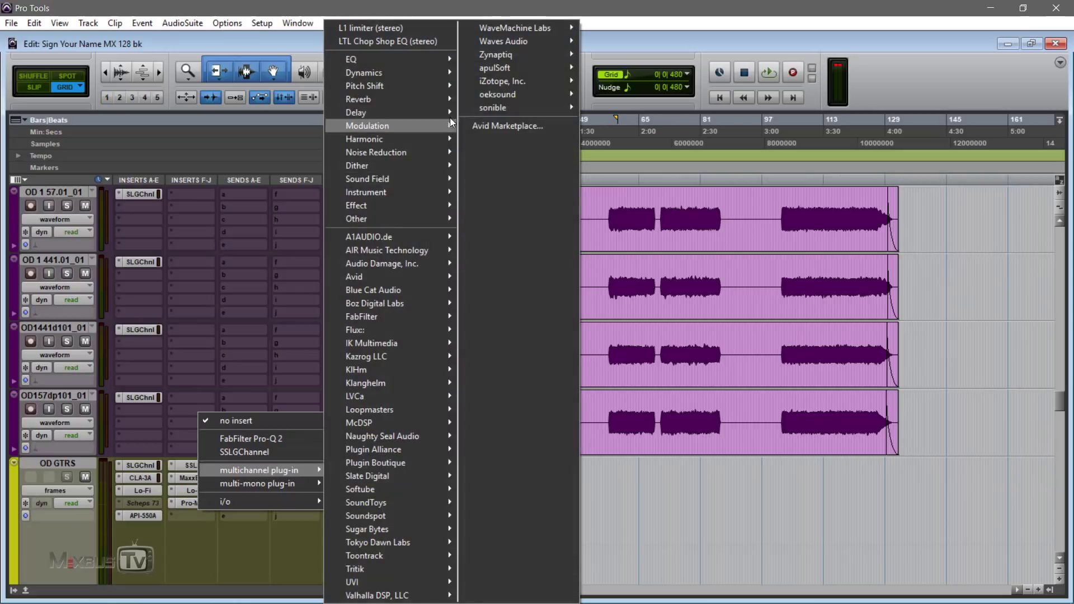
{"action": "left_click", "coordinate": [428, 39]}
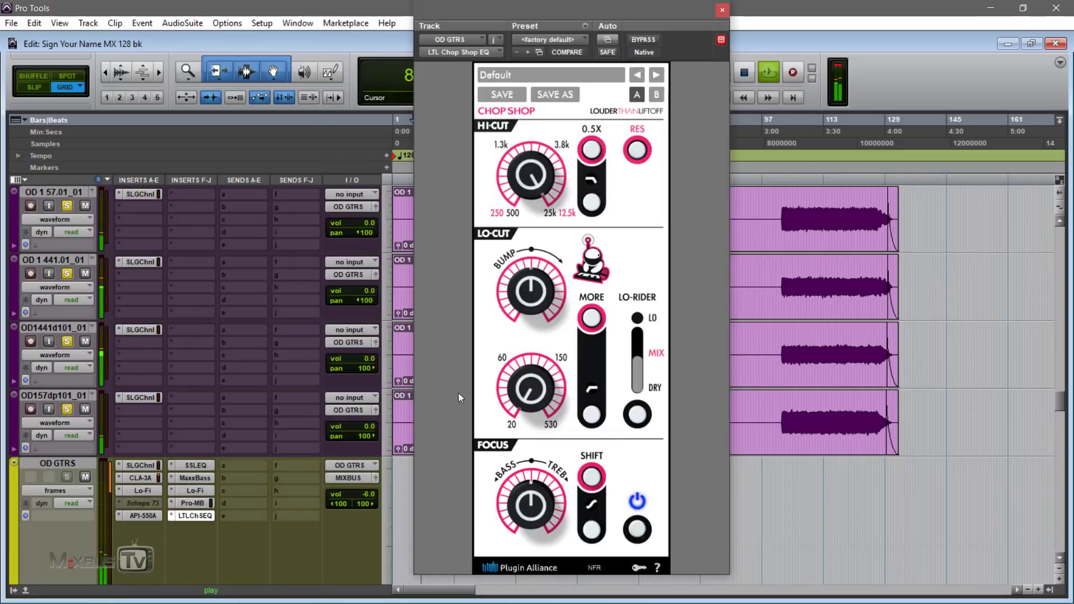
During playback, enable the OD GTRS Hi-Cut slightly above centre and the Focus with SHIFT turned towards treble.
{"action": "left_click", "coordinate": [592, 206]}
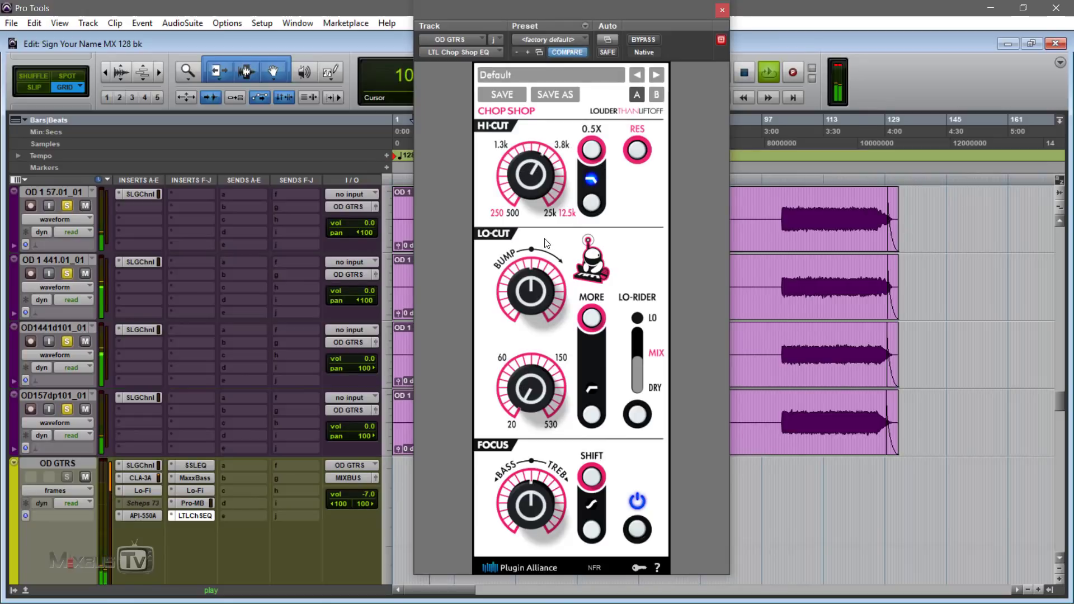
{"action": "left_click", "coordinate": [590, 530]}
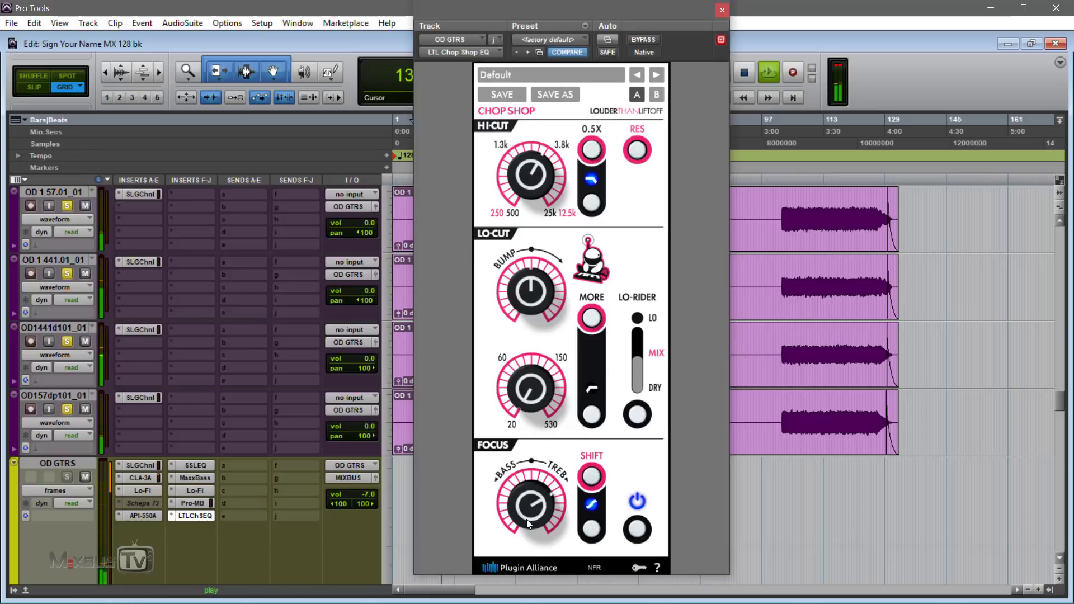
Enable the OD GTRS Lo-Cut with MORE, its frequency slightly above centre and the bump at maximum, and stop playback.
{"action": "left_click", "coordinate": [591, 388]}
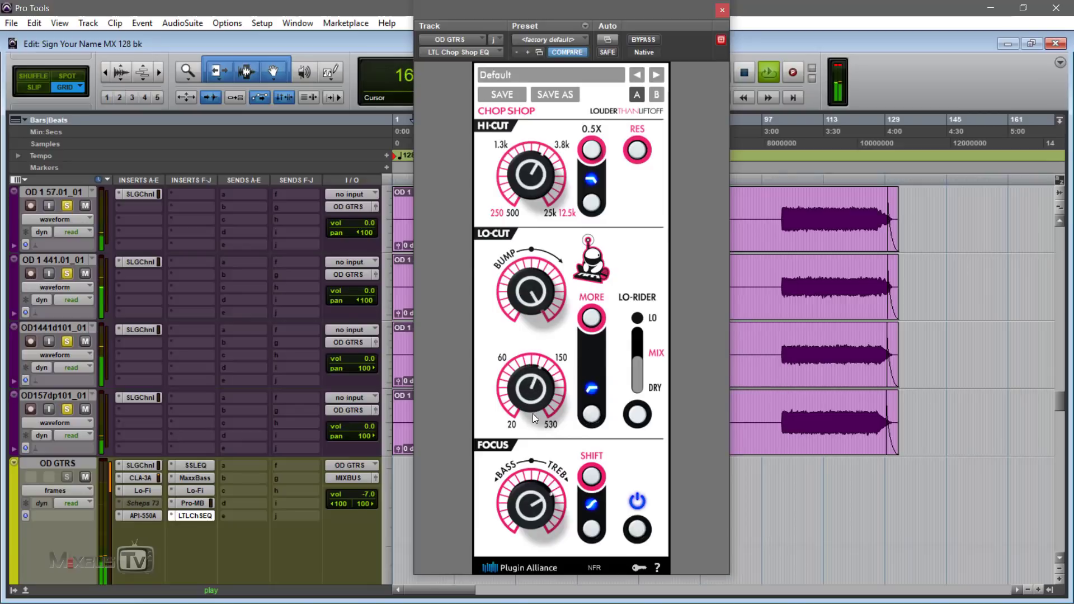
{"action": "left_click_drag", "start_coordinate": [532, 414], "coordinate": [533, 406]}
{"action": "key", "text": "space"}
{"action": "left_click_drag", "start_coordinate": [540, 287], "coordinate": [565, 293]}
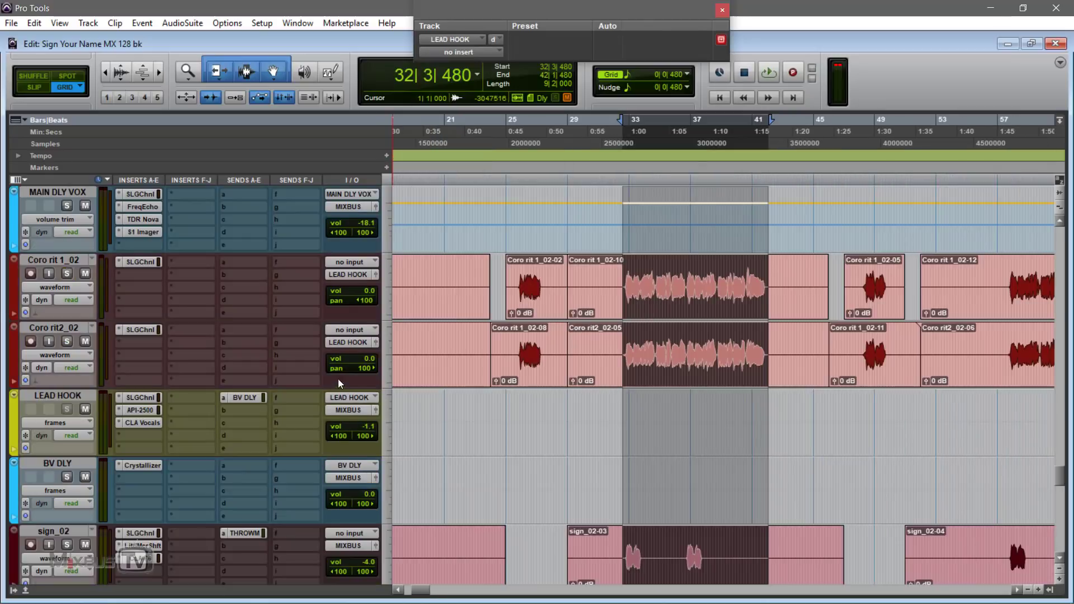
Insert the stereo LTL Chop Shop EQ in the first empty insert slot of the LEAD HOOK track.
{"action": "left_click", "coordinate": [142, 435]}
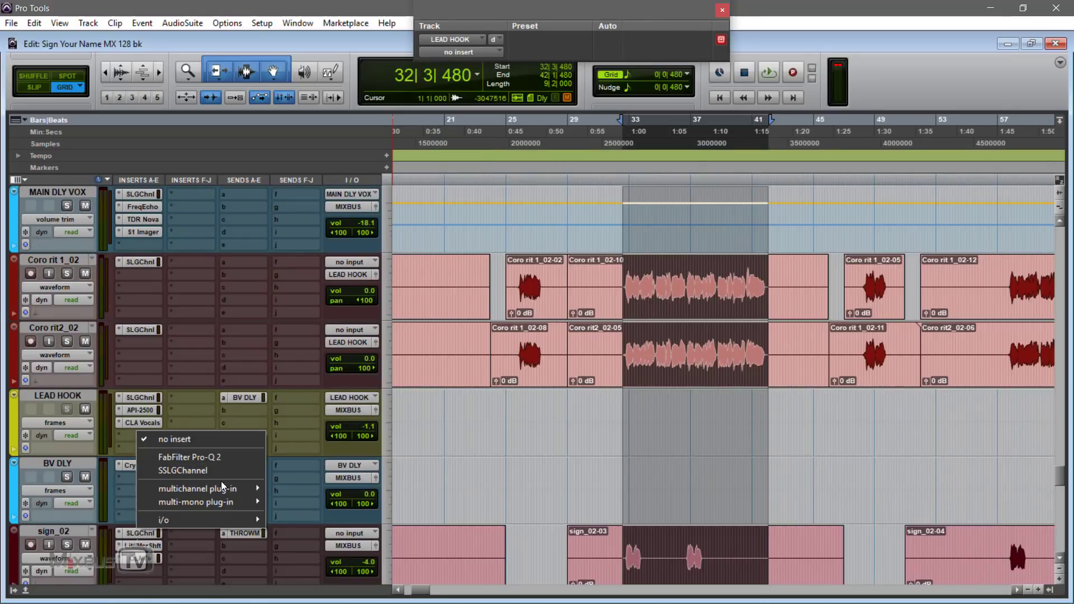
{"action": "mouse_move", "coordinate": [220, 486]}
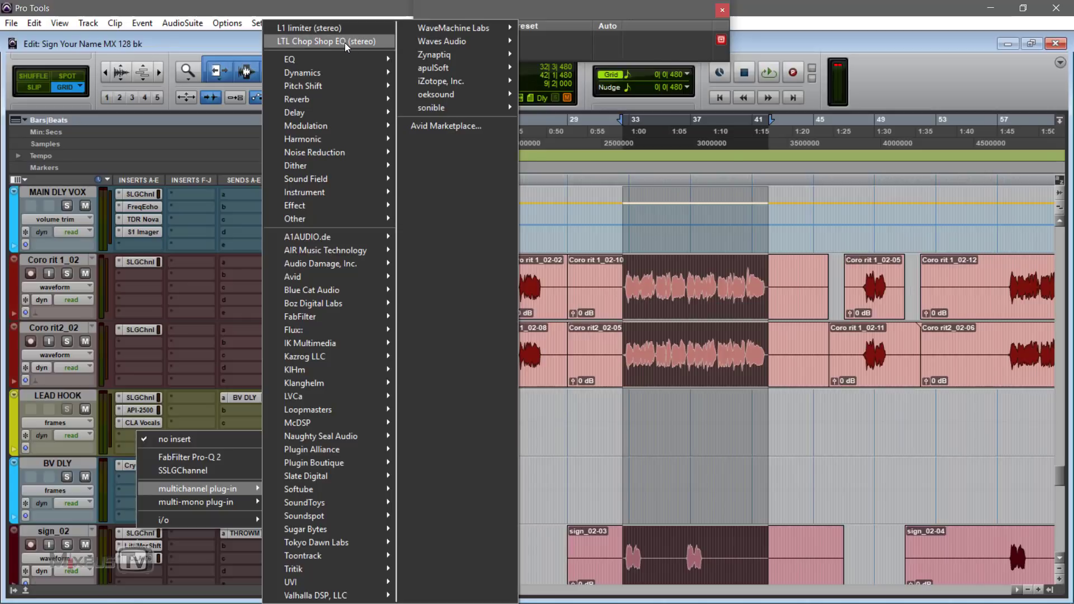
{"action": "left_click", "coordinate": [345, 42]}
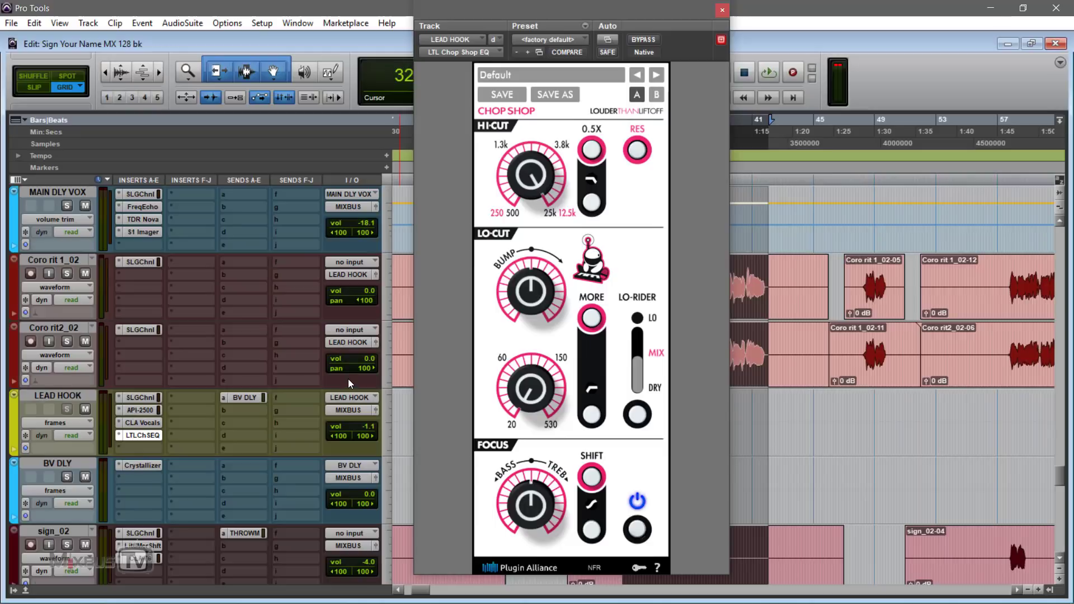
Play with all tracks soloed, turning LEAD HOOK's Focus well towards treble and setting Lo-Cut to MORE, maximum bump and centred frequency.
{"action": "left_click", "coordinate": [66, 341], "text": "alt"}
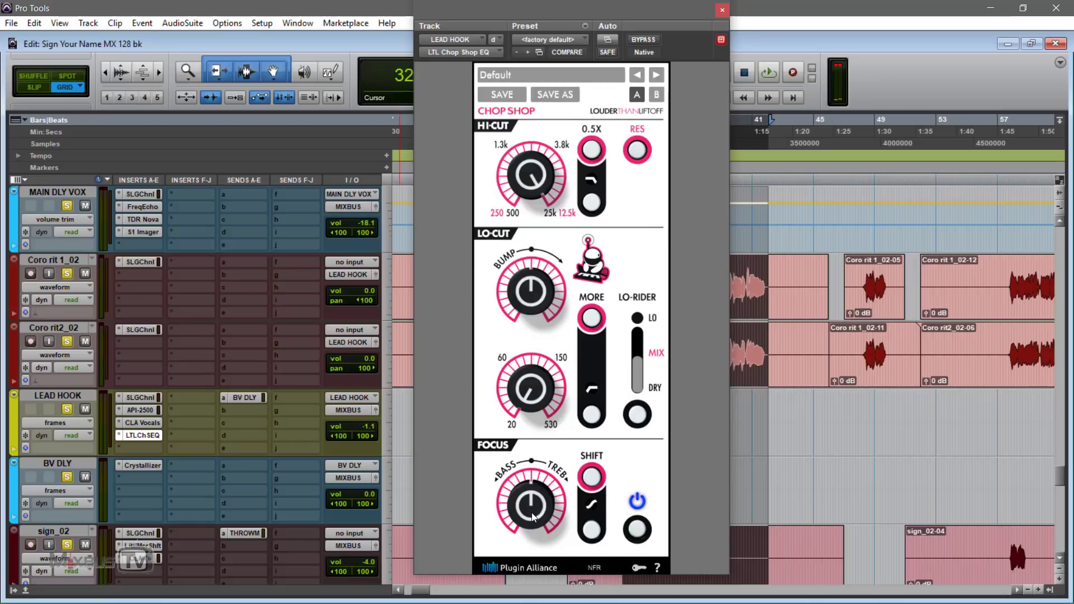
{"action": "key", "text": "space"}
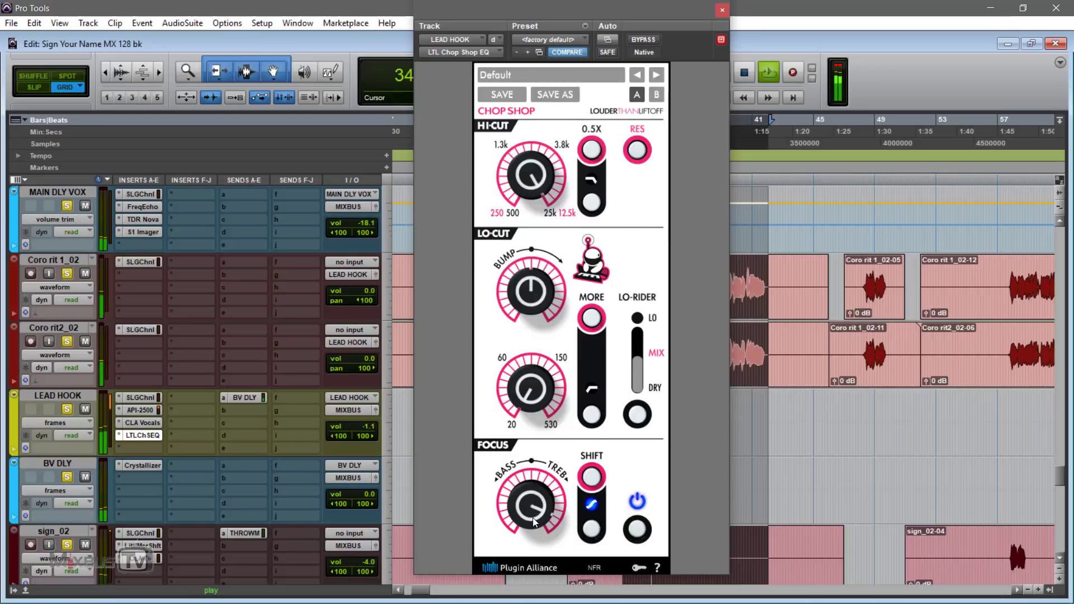
{"action": "left_click", "coordinate": [591, 318]}
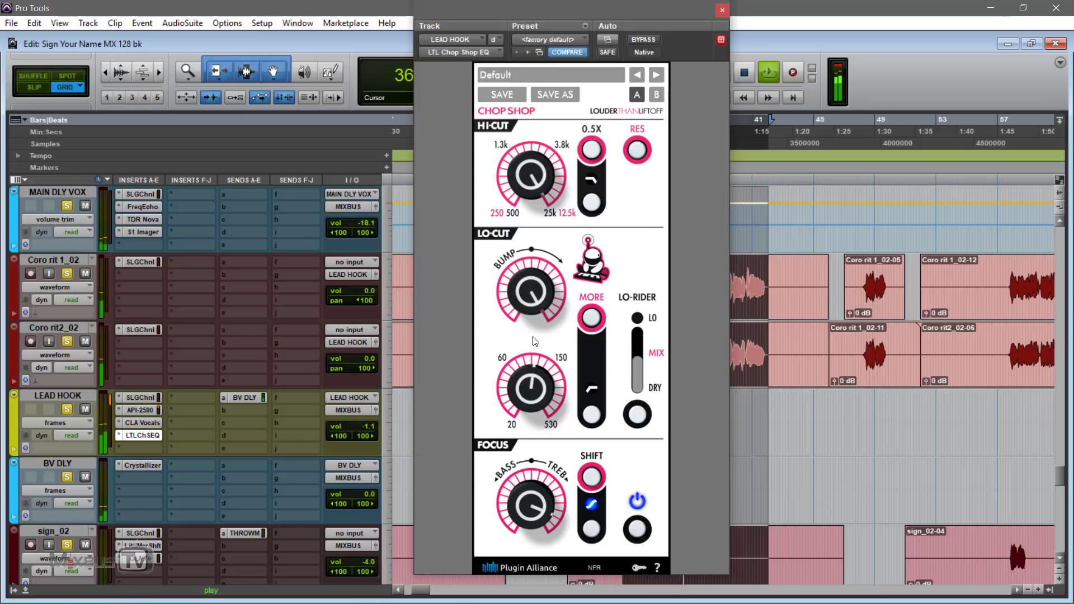
Compare the LEAD HOOK EQ with bypass during playback, and stop playback.
{"action": "left_click", "coordinate": [647, 39]}
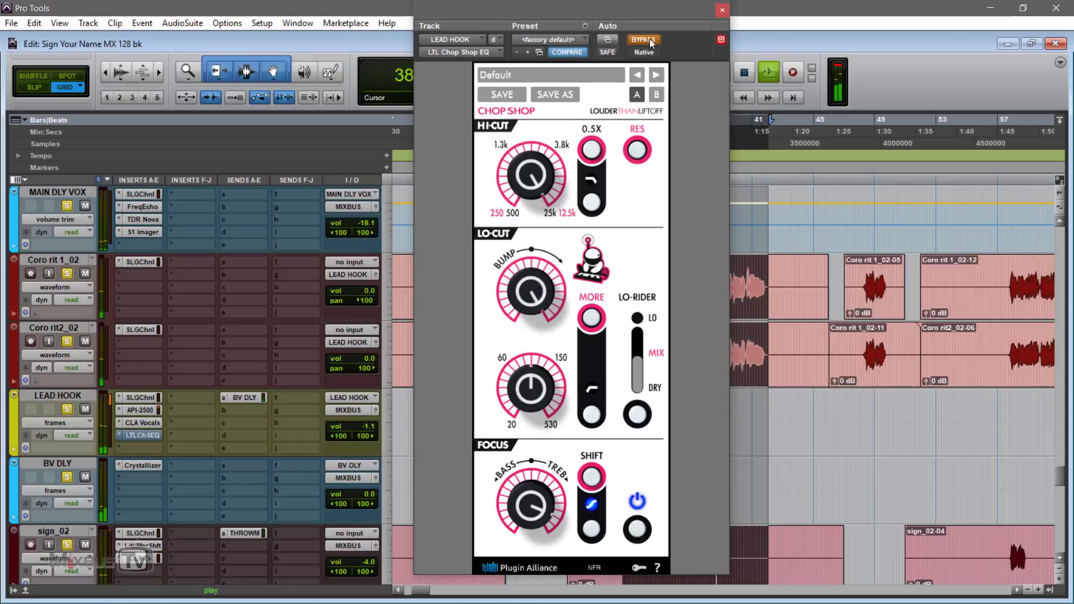
{"action": "left_click", "coordinate": [649, 38]}
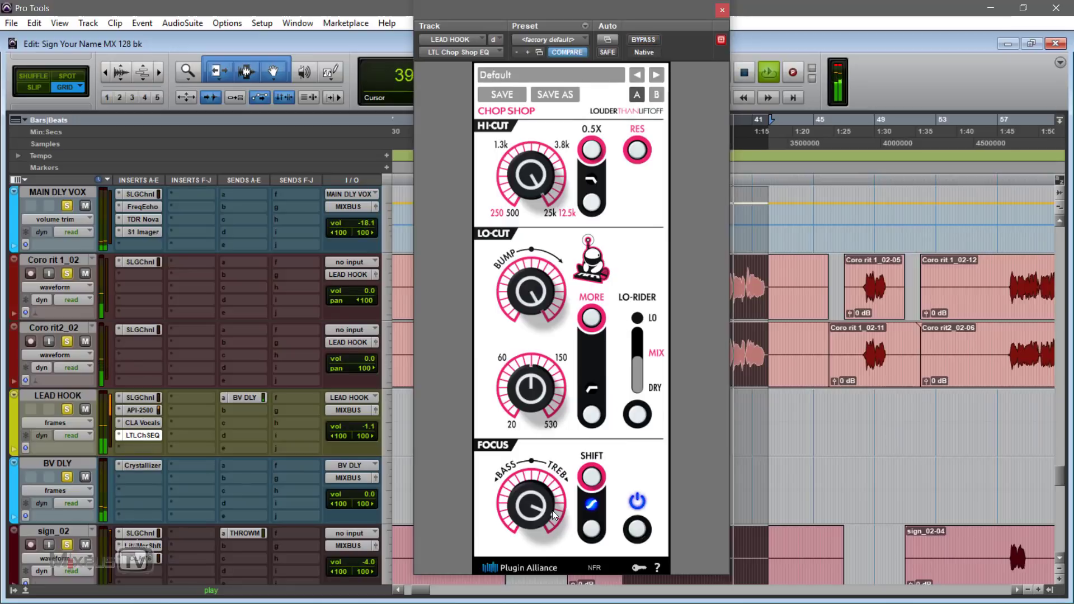
{"action": "key", "text": "space"}
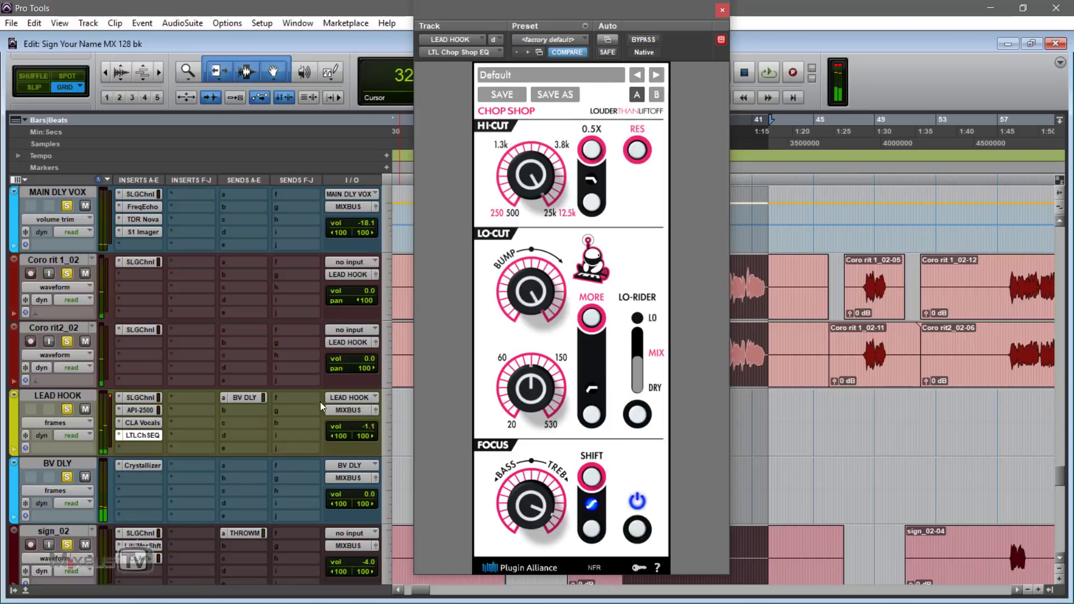
Solo only the two Coro rit tracks and compare the LEAD HOOK EQ with bypass during playback.
{"action": "left_click", "coordinate": [66, 341], "text": "alt"}
{"action": "left_click", "coordinate": [67, 273]}
{"action": "left_click", "coordinate": [66, 340]}
{"action": "key", "text": "space"}
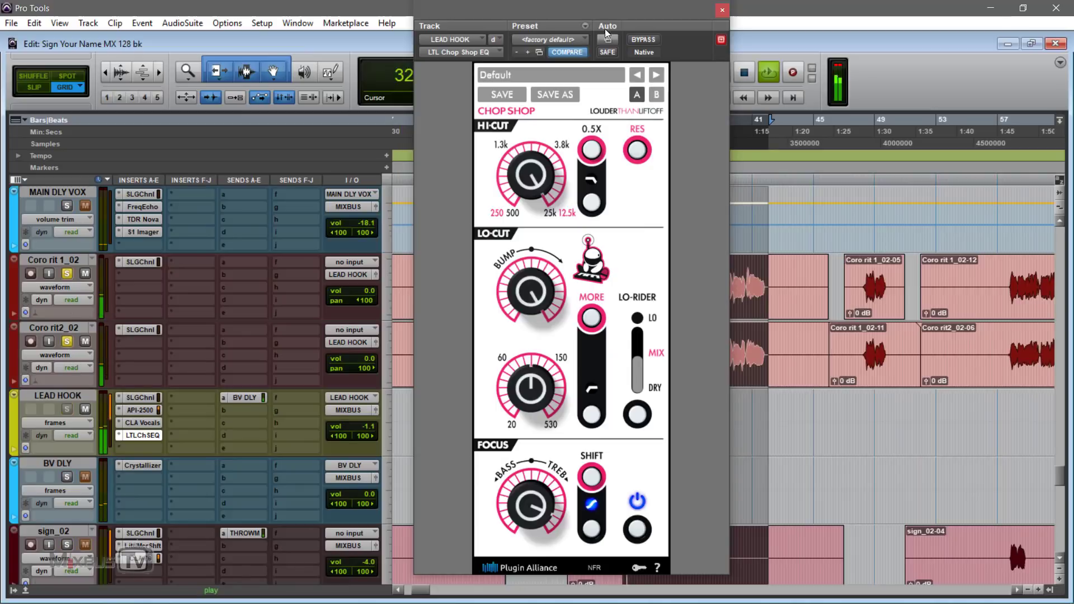
{"action": "left_click", "coordinate": [649, 39]}
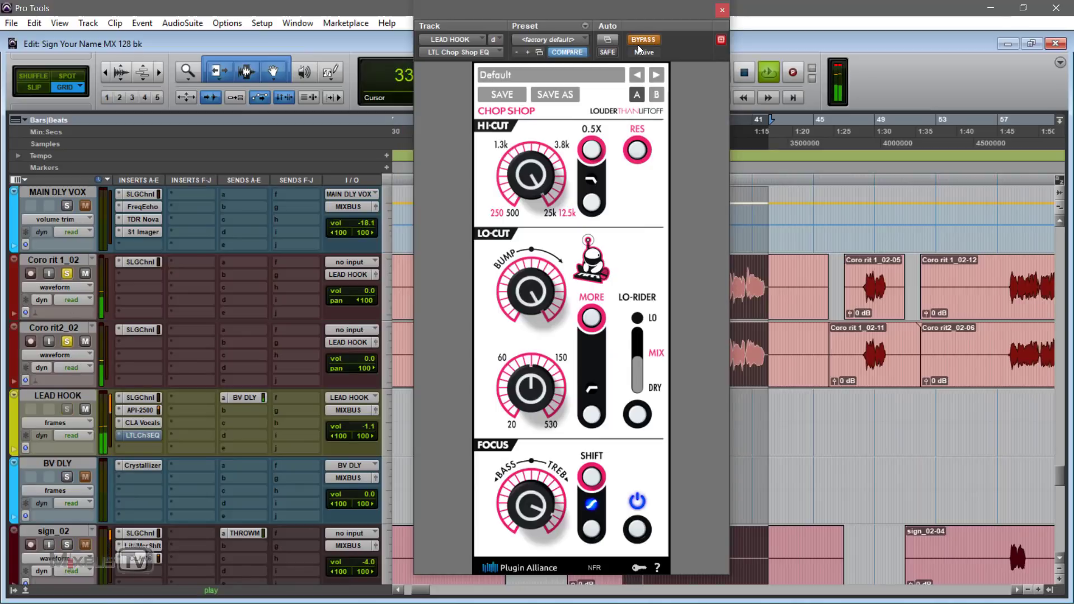
{"action": "left_click", "coordinate": [639, 44]}
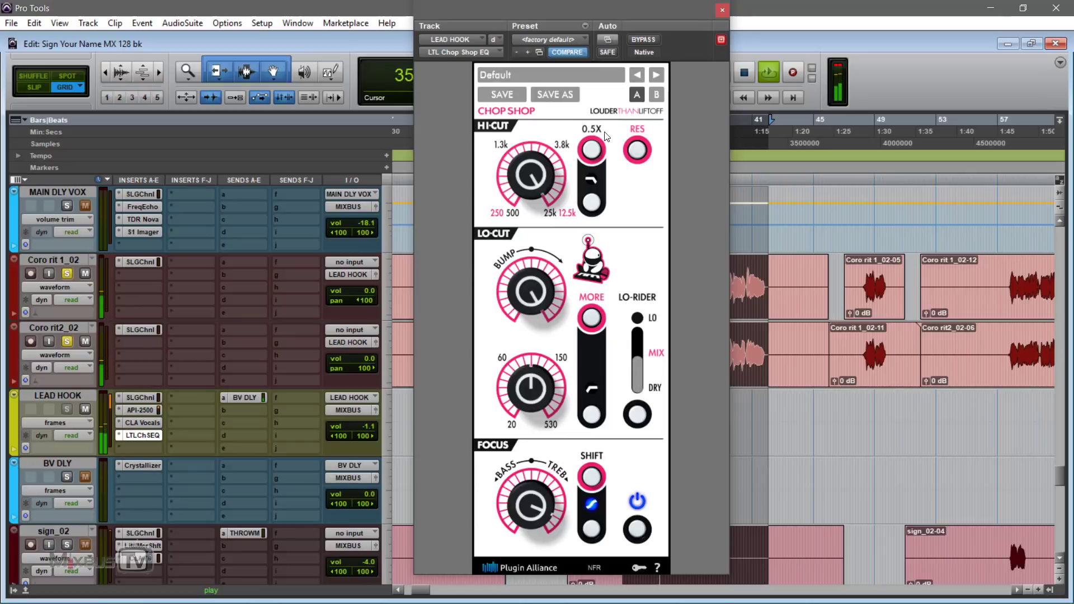
{"action": "left_click", "coordinate": [642, 39]}
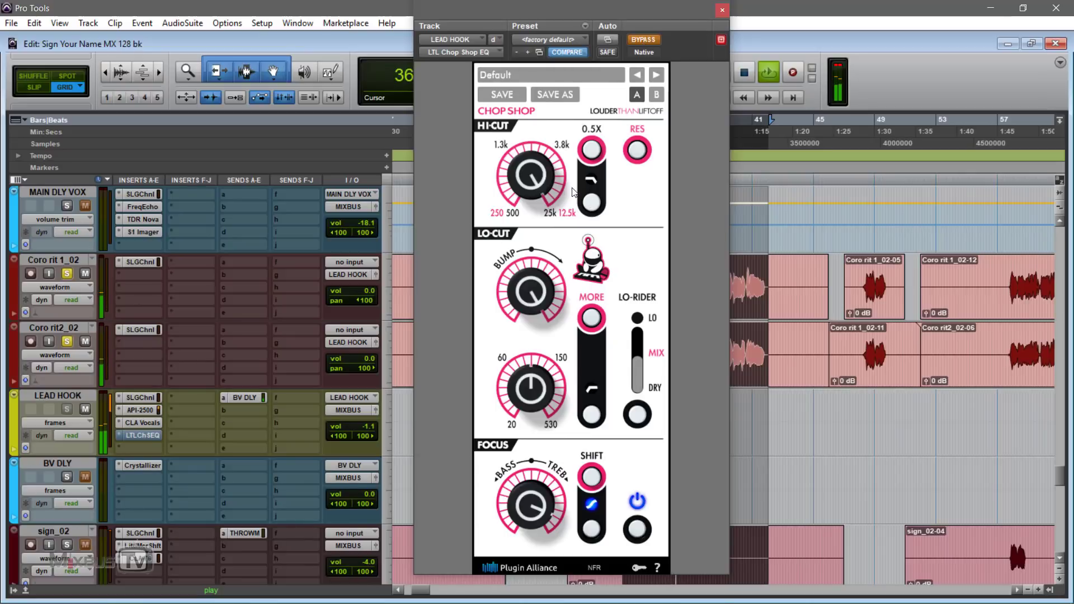
Enable the LEAD HOOK Hi-Cut with its frequency slightly below maximum, and compare the EQ repeatedly with bypass.
{"action": "left_click", "coordinate": [591, 180]}
{"action": "left_click", "coordinate": [643, 39]}
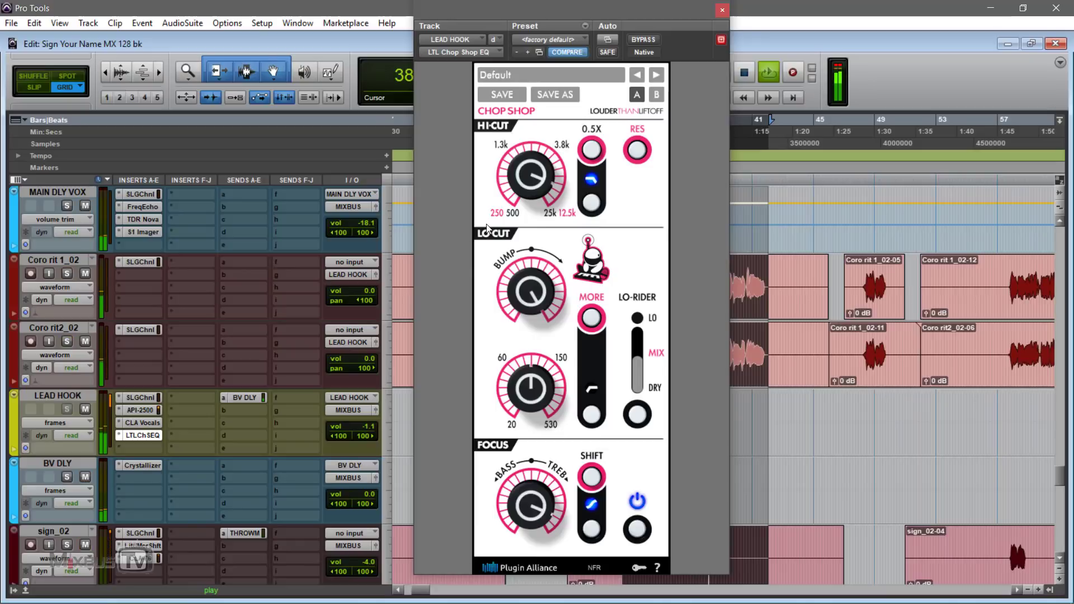
{"action": "left_click", "coordinate": [654, 38]}
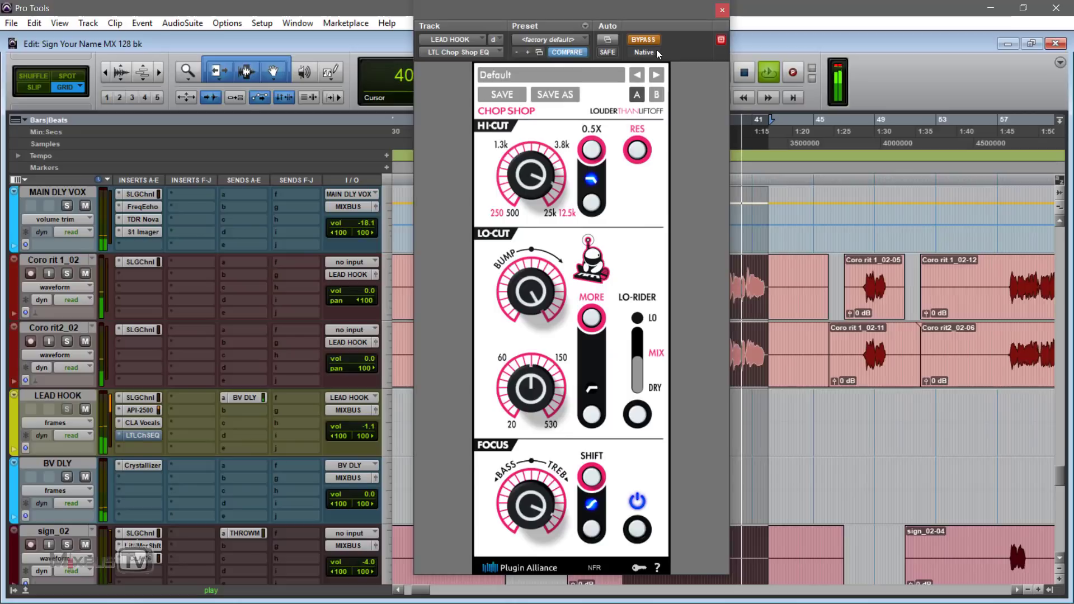
{"action": "left_click", "coordinate": [645, 41]}
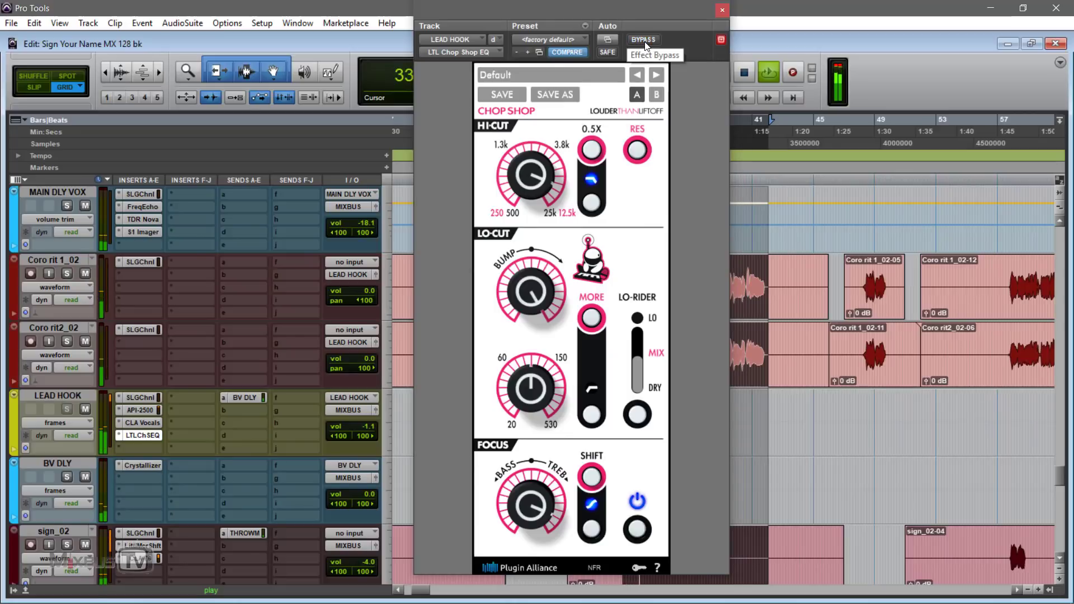
{"action": "left_click", "coordinate": [646, 42]}
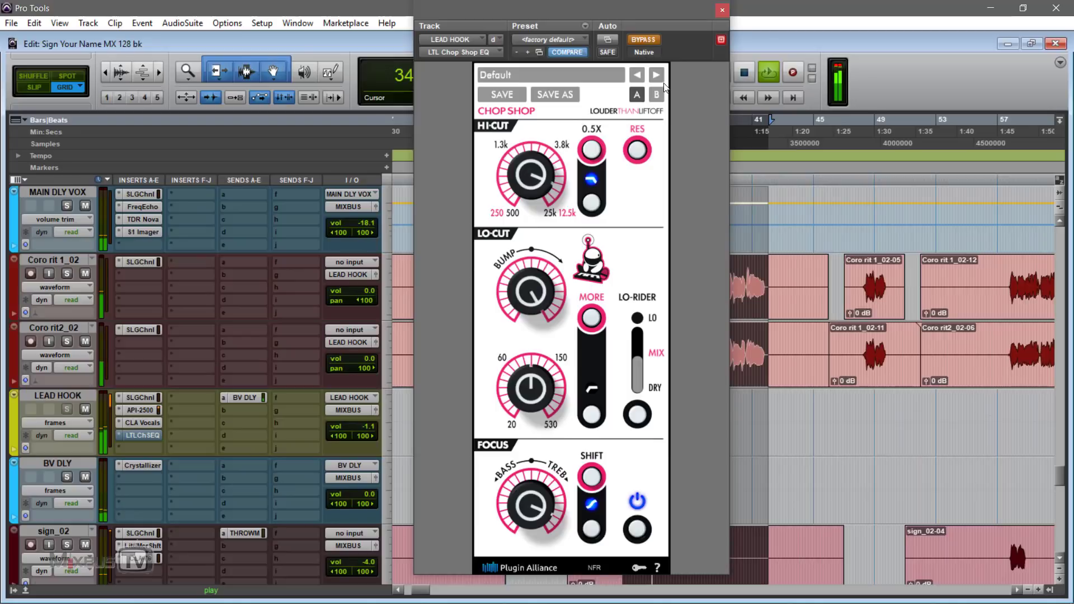
{"action": "left_click", "coordinate": [644, 39]}
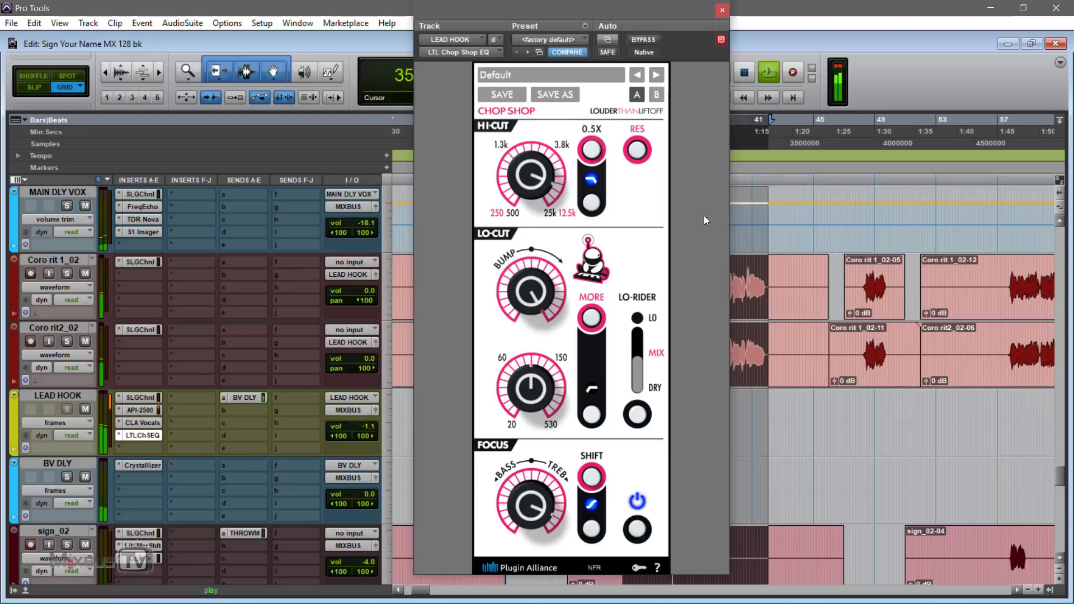
Stop playback and remove the Chop Shop EQ from the LEAD HOOK track.
{"action": "key", "text": "space"}
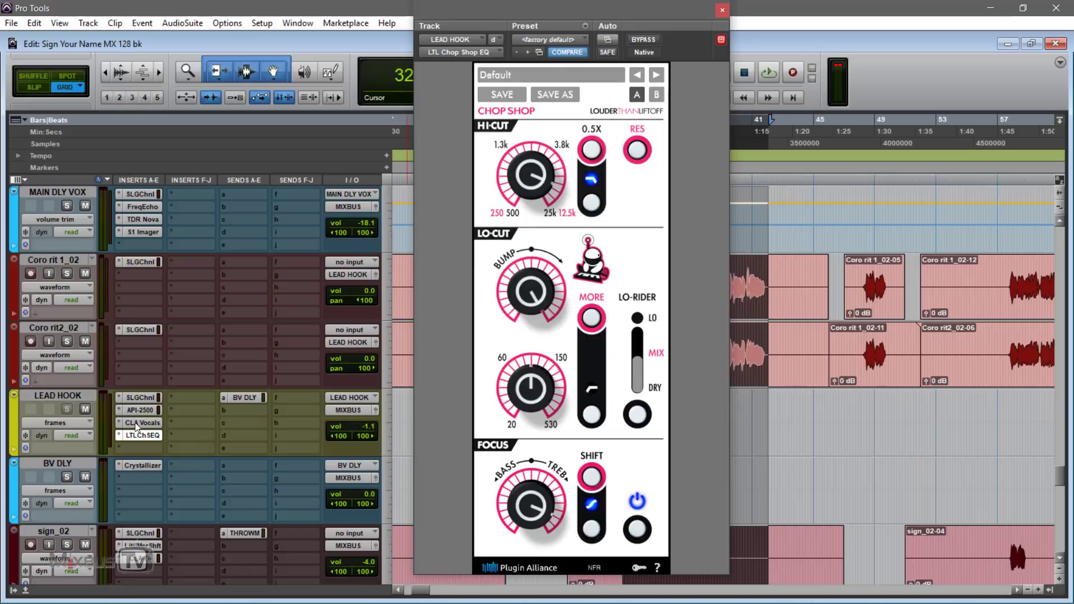
{"action": "left_click", "coordinate": [117, 434]}
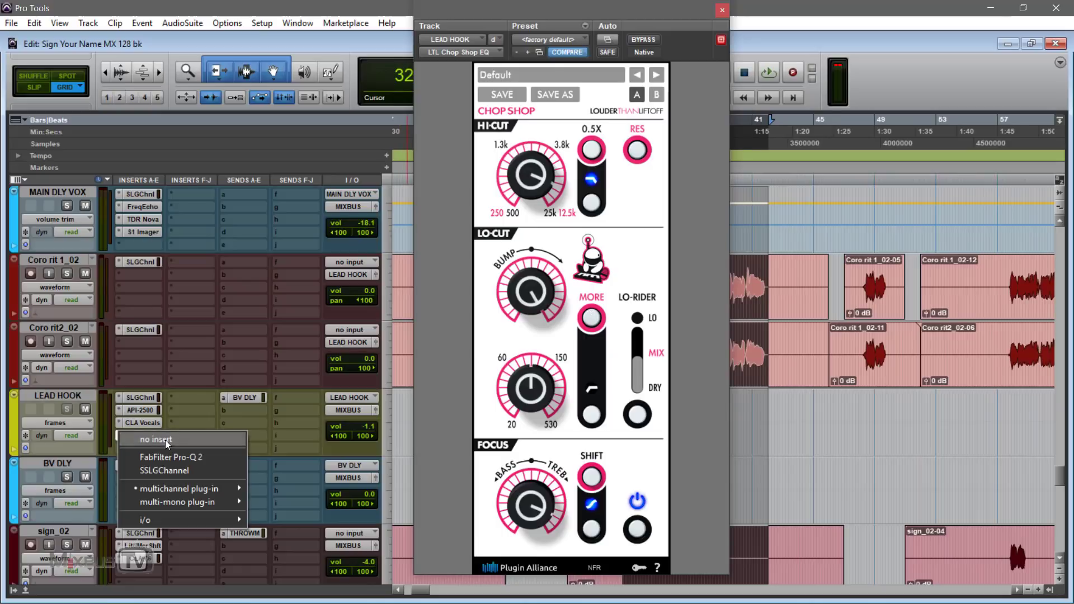
{"action": "left_click", "coordinate": [165, 439]}
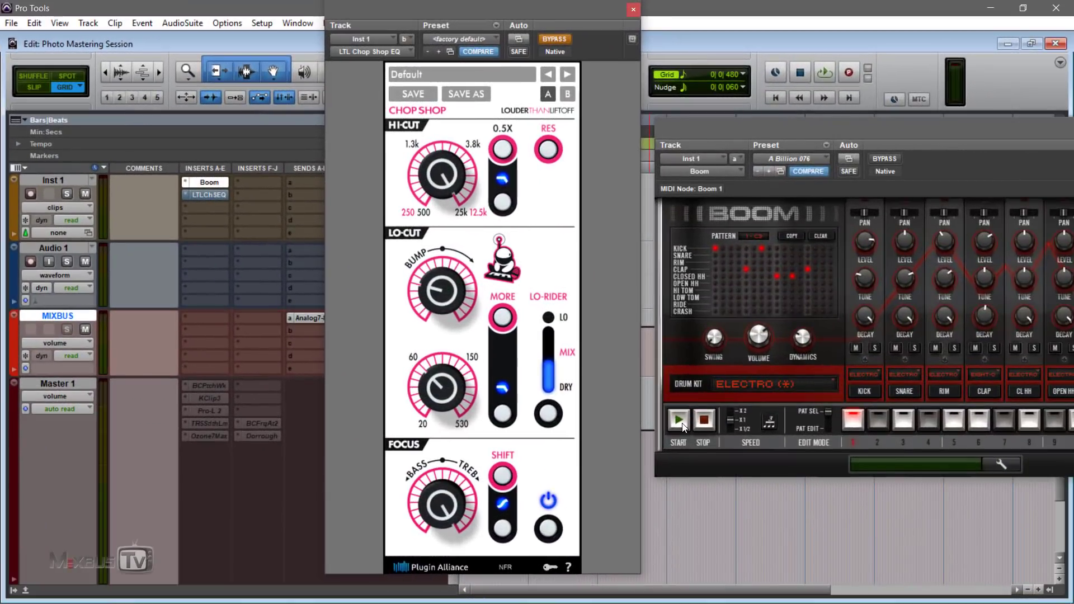
Start the Boom pattern on Inst 1, raise the EQ's Lo-Cut bump slightly above centre, and compare with bypass.
{"action": "left_click", "coordinate": [679, 420]}
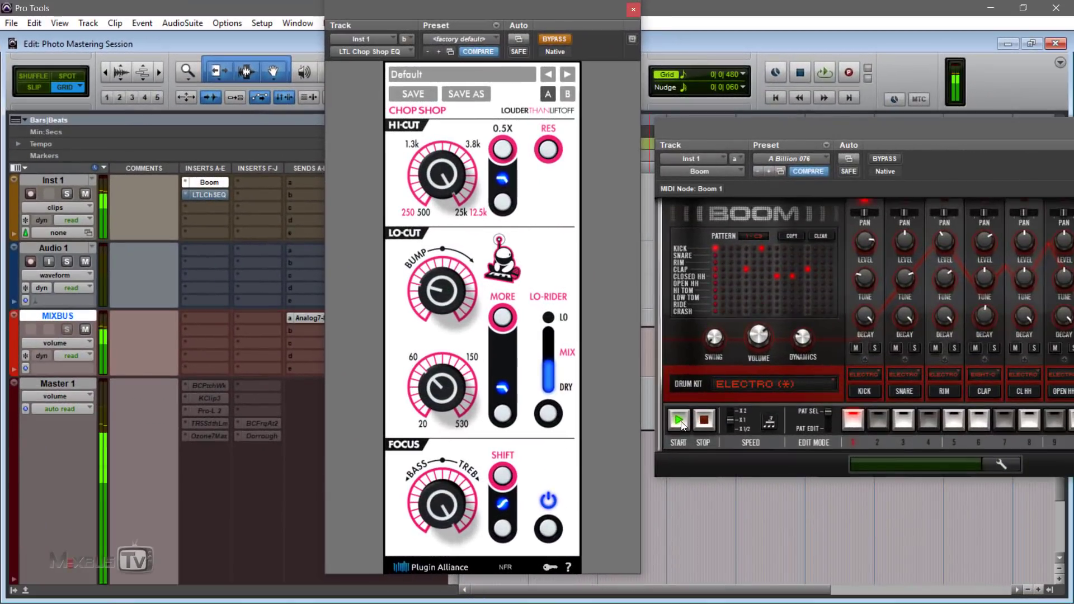
{"action": "left_click", "coordinate": [557, 39]}
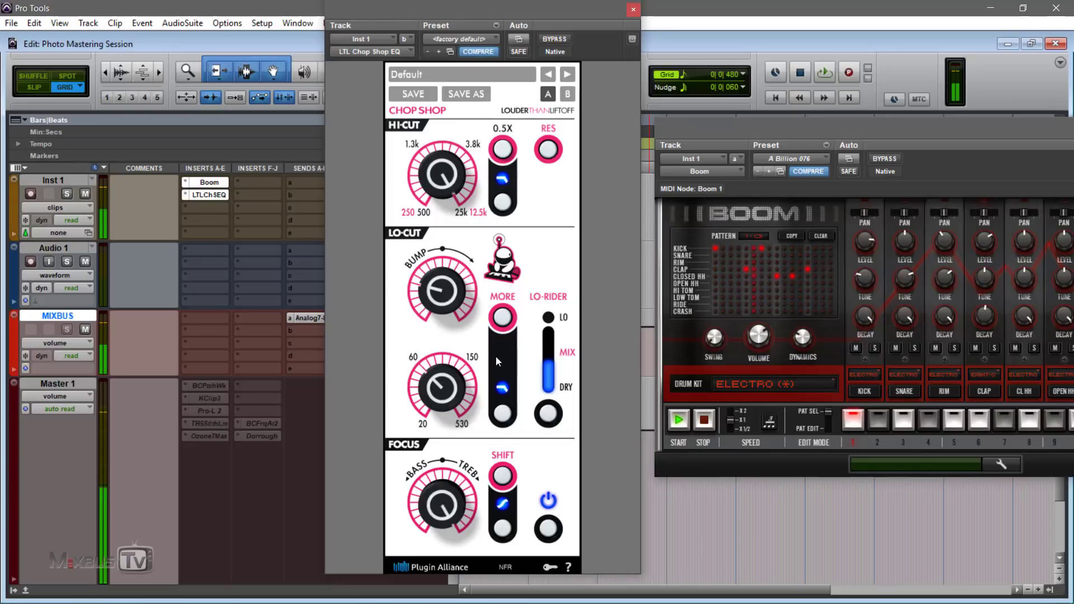
{"action": "left_click_drag", "start_coordinate": [443, 288], "coordinate": [445, 236]}
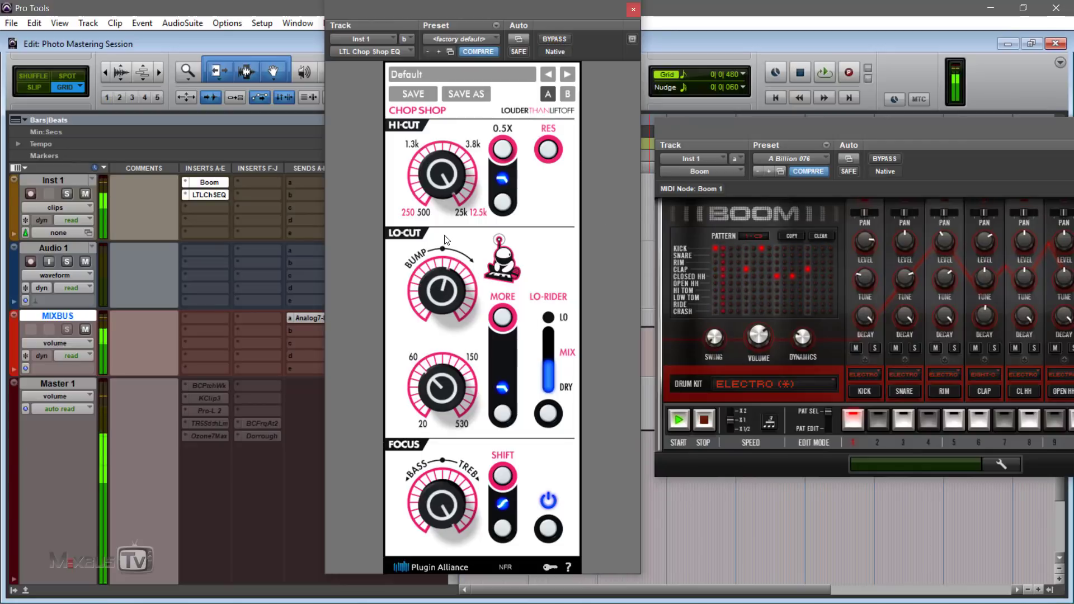
{"action": "left_click", "coordinate": [547, 41]}
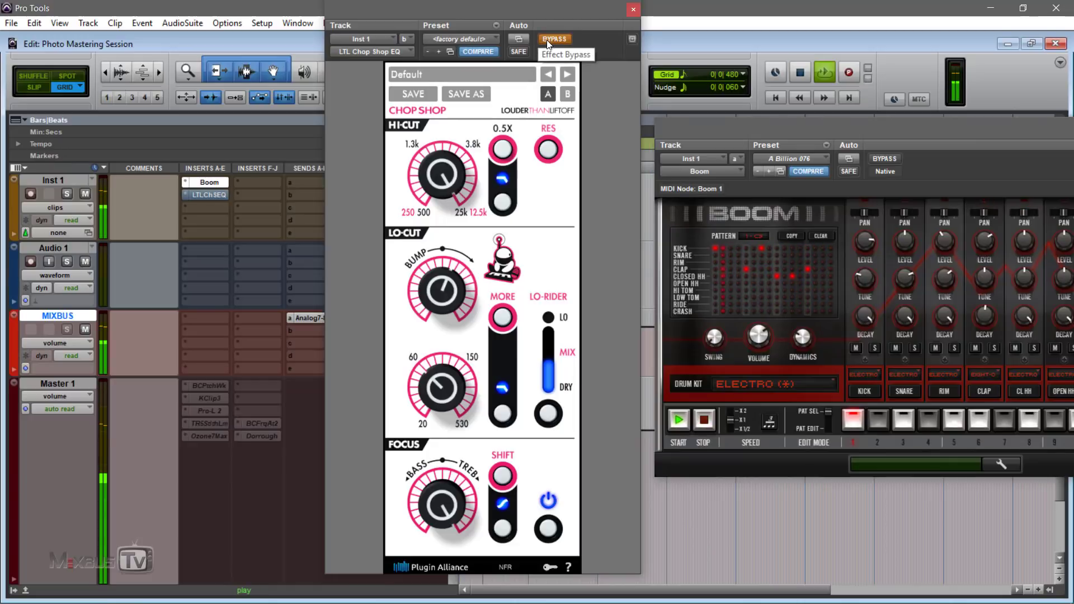
{"action": "left_click", "coordinate": [547, 41]}
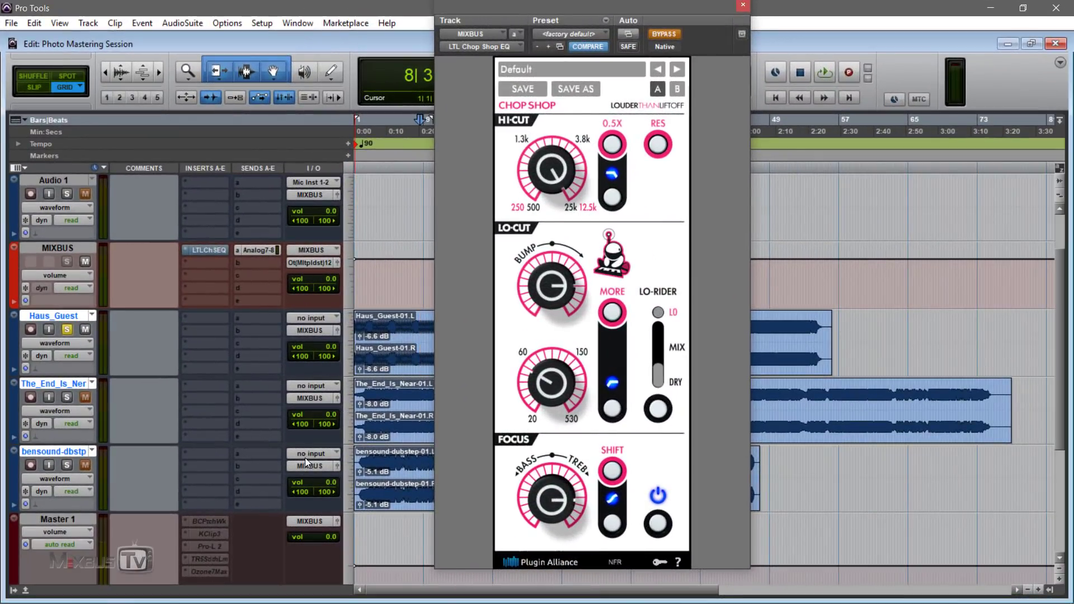
Play Haus_Guest, set the MIXBUS EQ's Hi-Cut near maximum, Lo-Cut just below 60 with full bump, and Focus toward treble, comparing with bypass.
{"action": "key", "text": "space"}
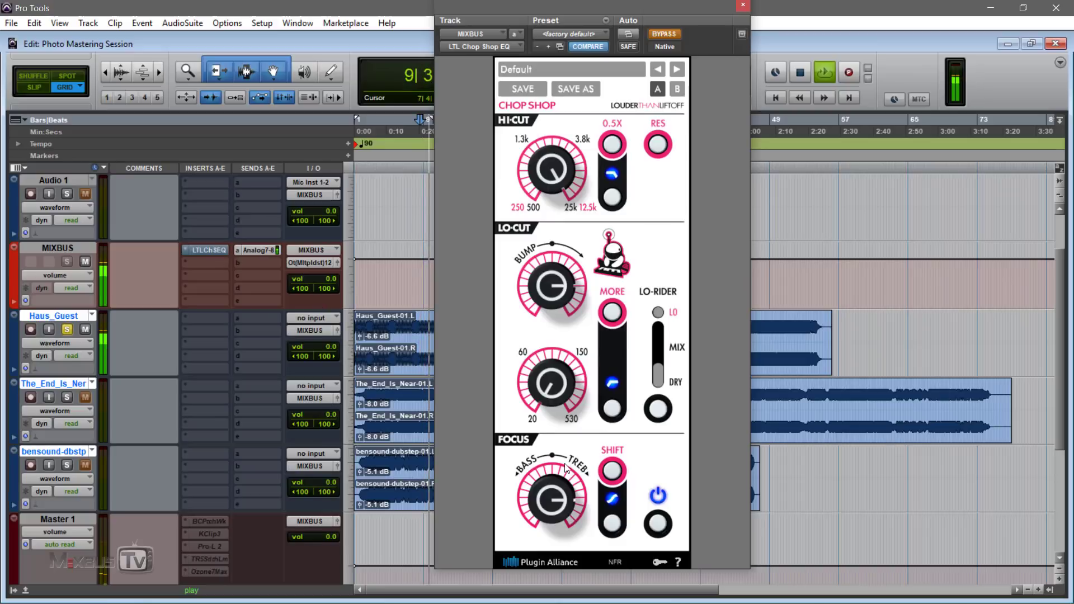
{"action": "left_click_drag", "start_coordinate": [550, 499], "coordinate": [552, 566]}
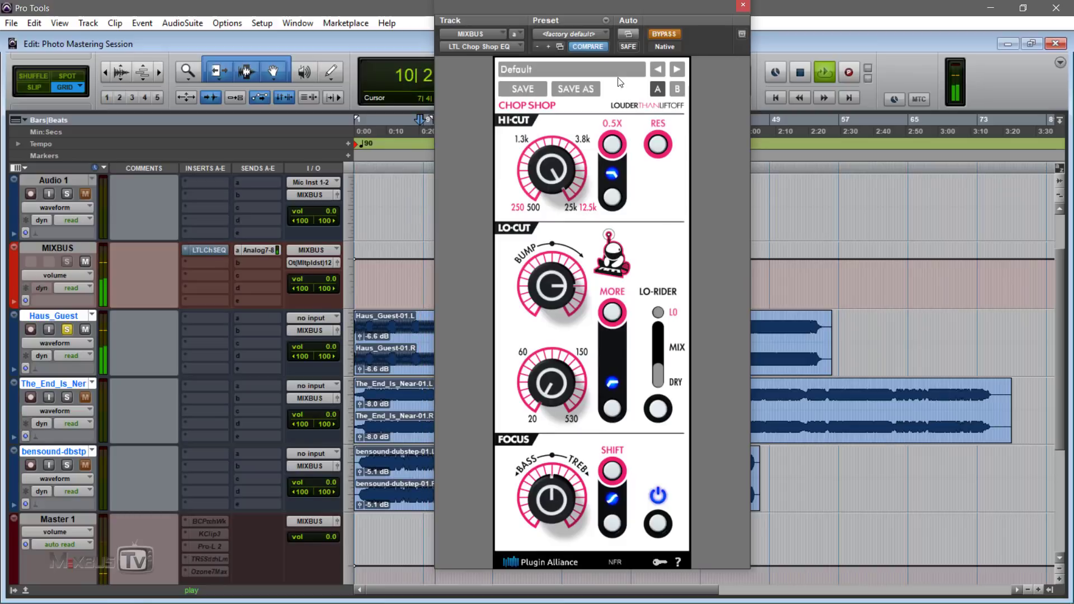
{"action": "left_click", "coordinate": [663, 34]}
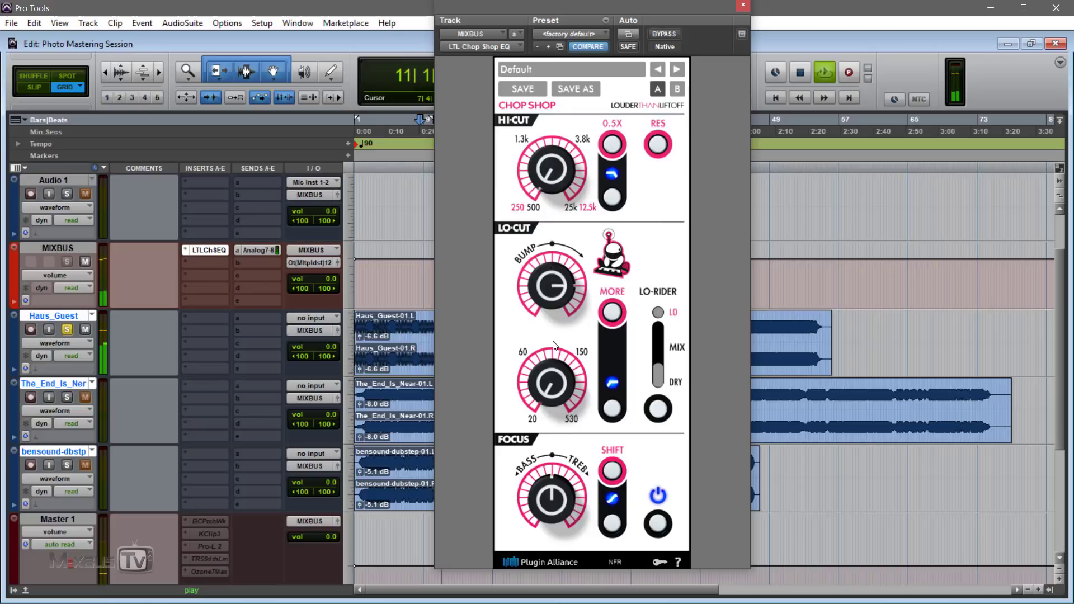
{"action": "left_click_drag", "start_coordinate": [552, 163], "coordinate": [557, 180]}
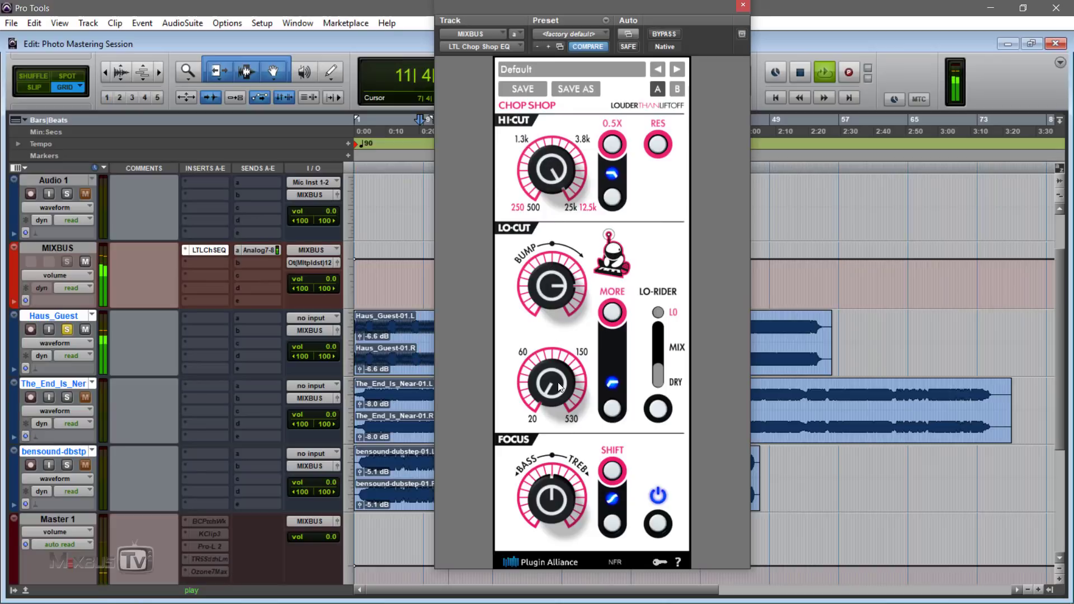
{"action": "left_click_drag", "start_coordinate": [555, 385], "coordinate": [556, 367]}
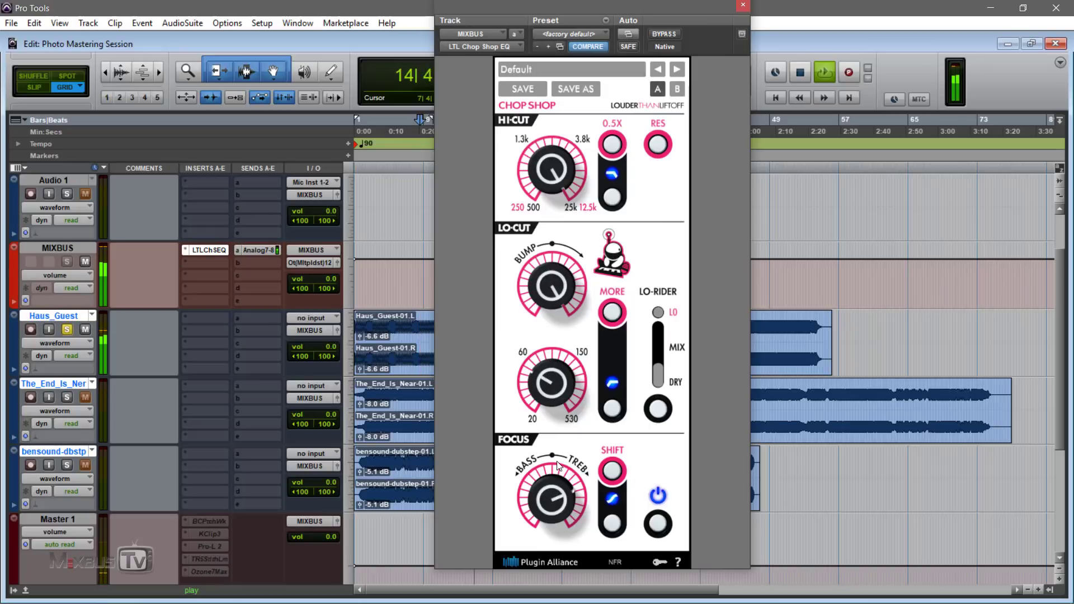
{"action": "left_click", "coordinate": [660, 35]}
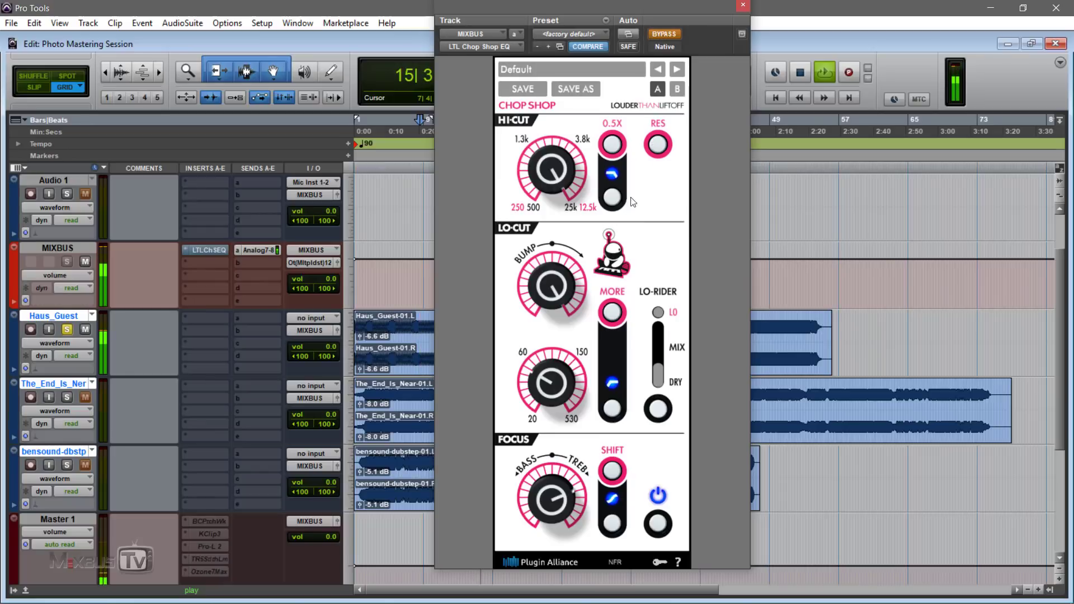
{"action": "left_click", "coordinate": [664, 35]}
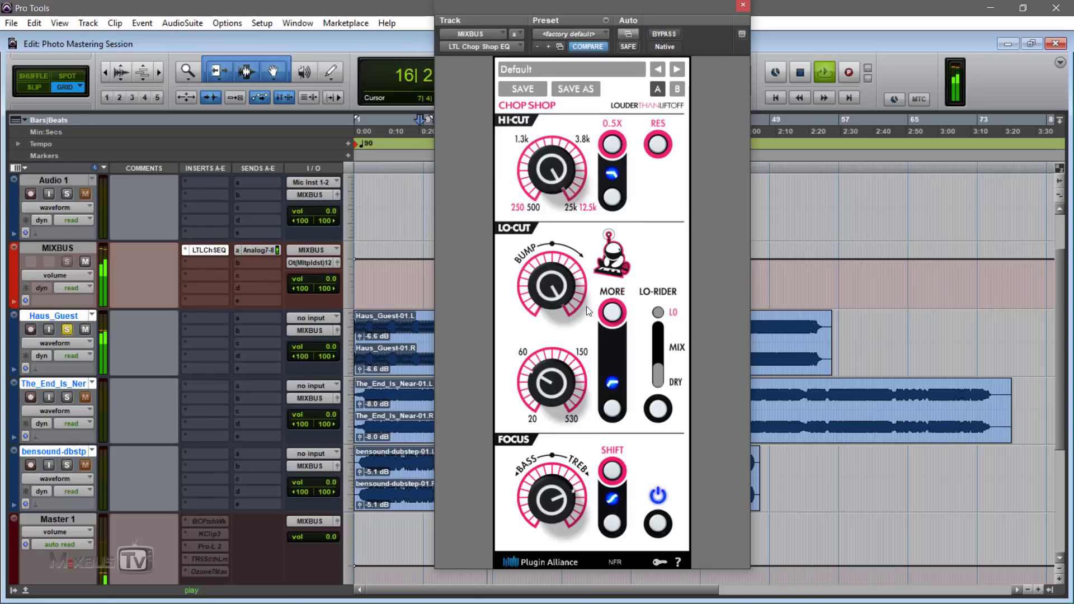
Enable Lo-Rider, audition its LO signal to tune the Lo-Cut frequency slightly above 60, and return to a low Lo-Rider mix.
{"action": "left_click", "coordinate": [617, 312]}
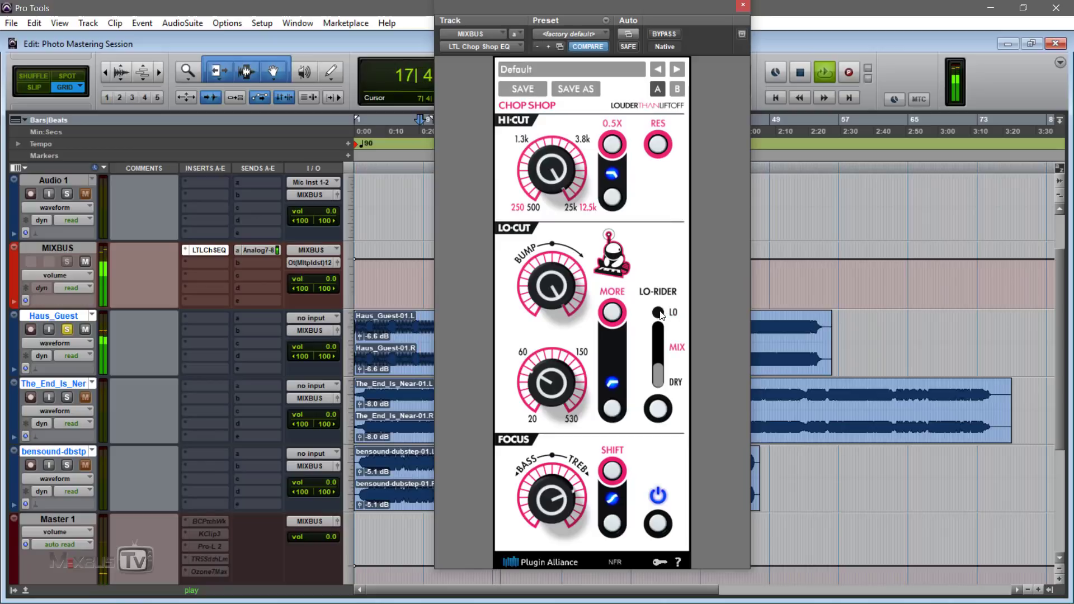
{"action": "left_click", "coordinate": [655, 411]}
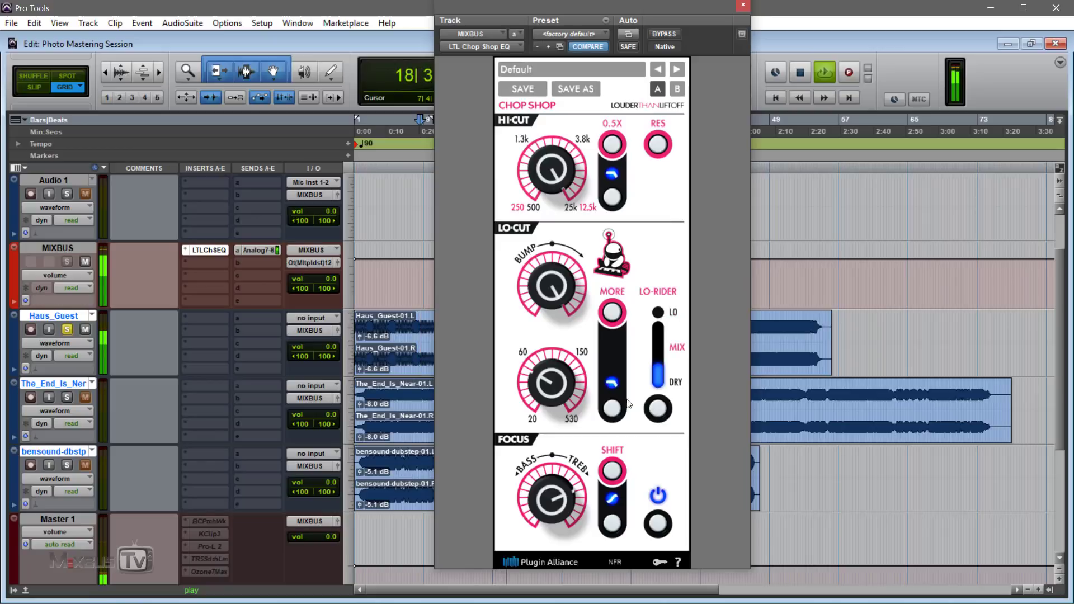
{"action": "left_click_drag", "start_coordinate": [661, 363], "coordinate": [658, 314]}
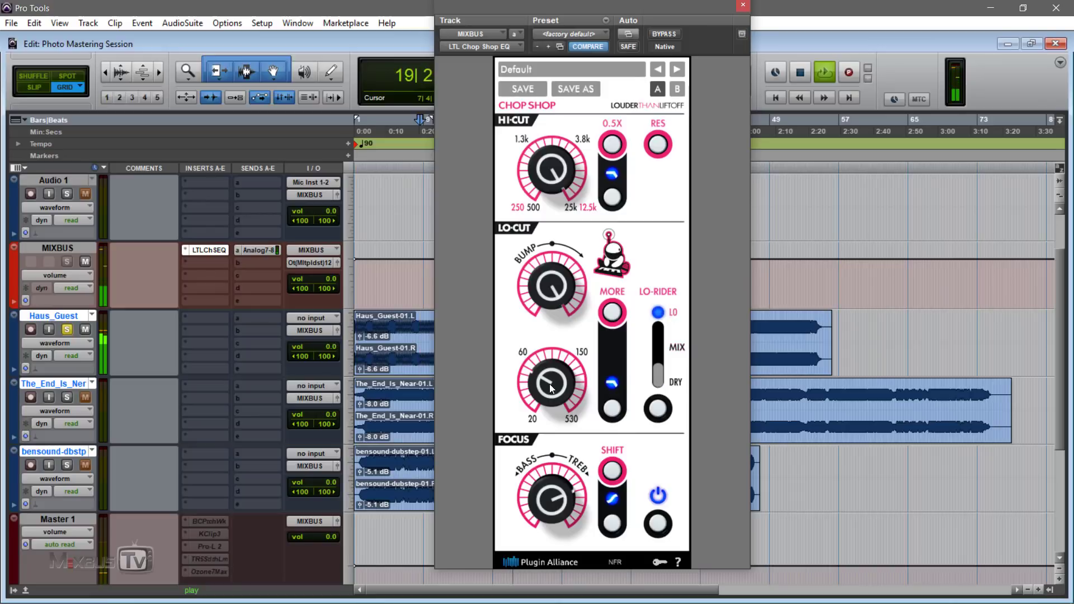
{"action": "left_click_drag", "start_coordinate": [551, 388], "coordinate": [552, 371]}
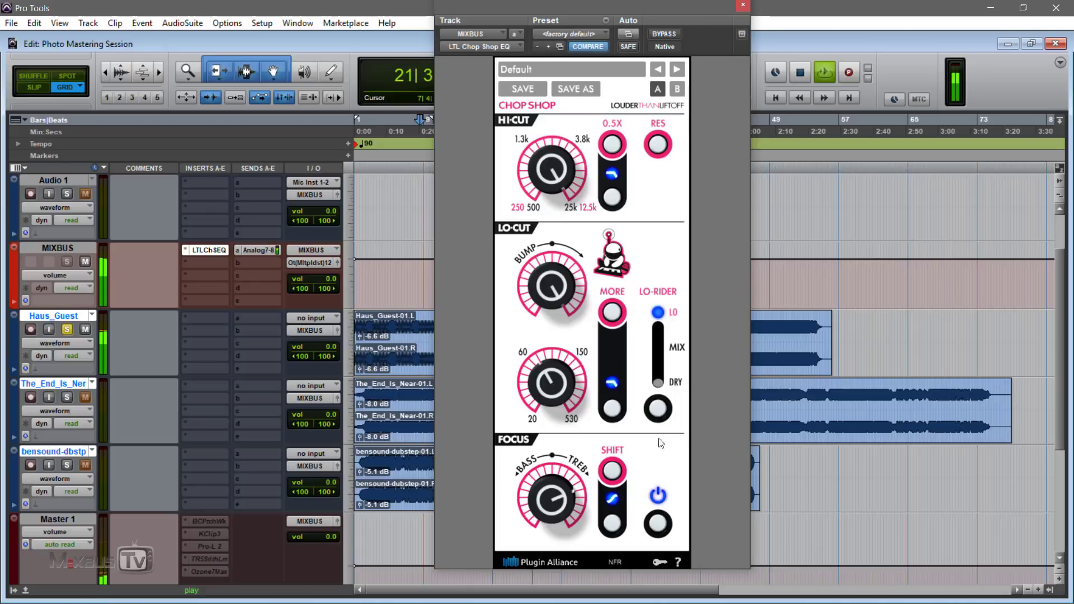
{"action": "left_click", "coordinate": [659, 382]}
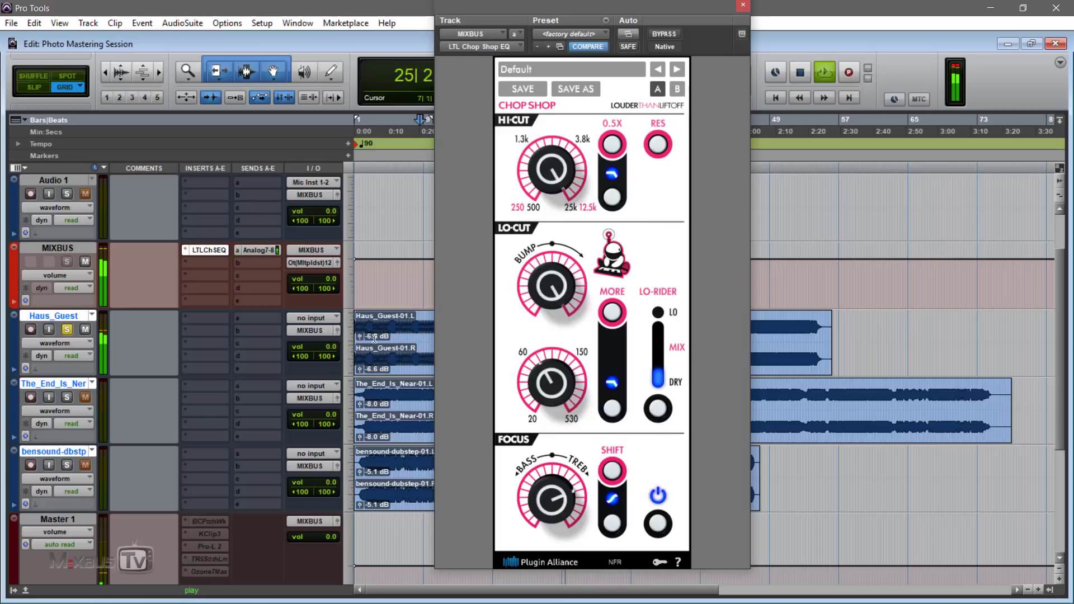
Lower the Haus_Guest track volume to -4.5 dB and restart playback from the loud section just before bar 12.
{"action": "left_click_drag", "start_coordinate": [328, 345], "coordinate": [331, 375]}
{"action": "key", "text": "space"}
{"action": "key", "text": "space"}
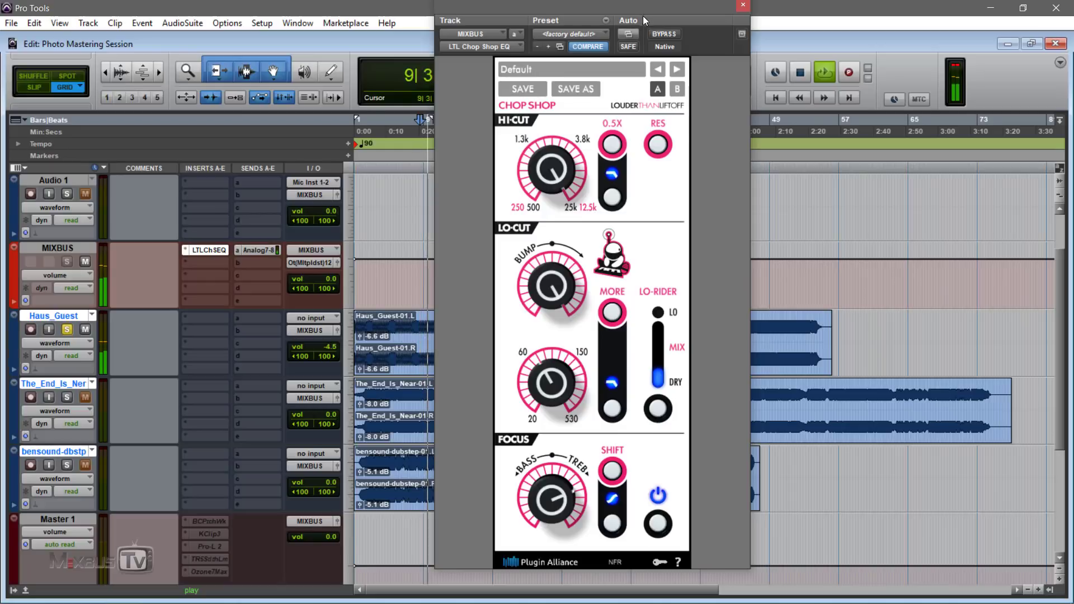
{"action": "left_click_drag", "start_coordinate": [643, 15], "coordinate": [783, 23]}
{"action": "key", "text": "space"}
{"action": "left_click", "coordinate": [448, 327]}
{"action": "key", "text": "space"}
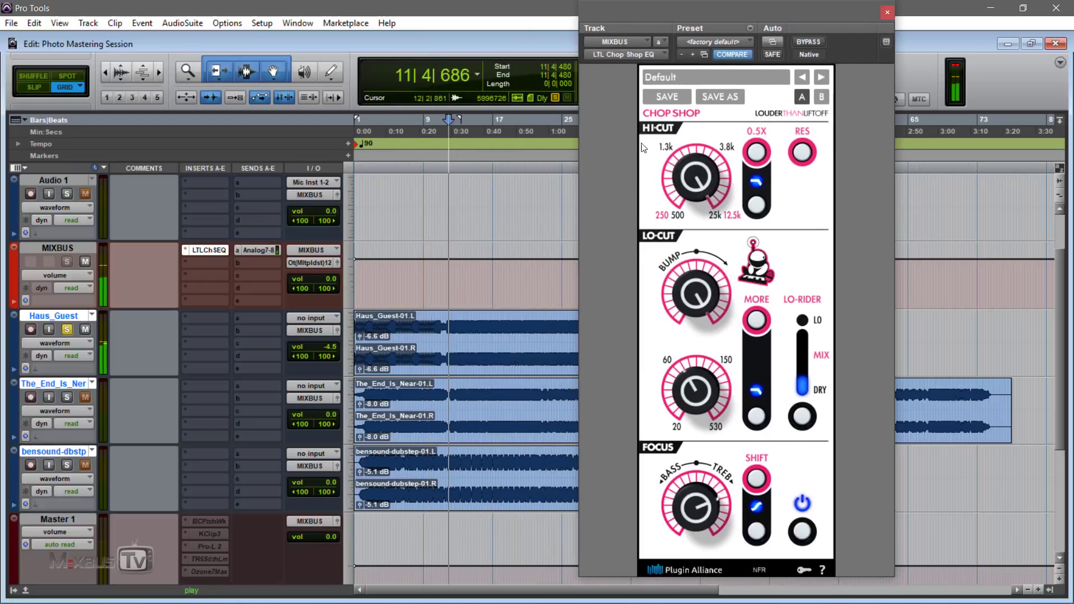
{"action": "left_click_drag", "start_coordinate": [711, 12], "coordinate": [477, 18]}
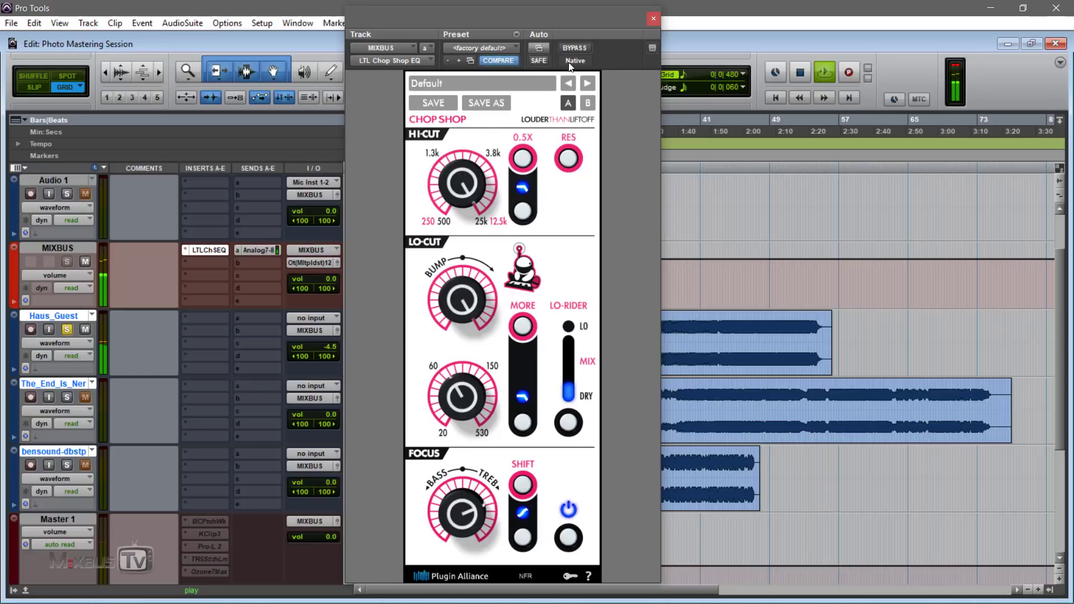
Raise the Lo-Rider mix slightly, reduce the bump to about three o'clock, and compare the EQ with bypass before stopping playback.
{"action": "left_click", "coordinate": [574, 48]}
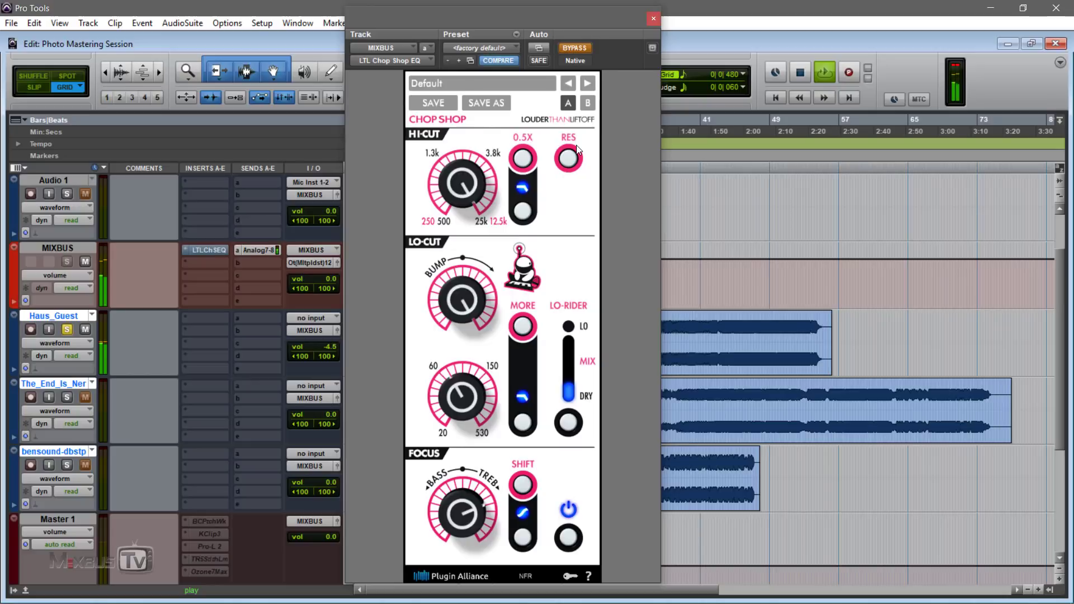
{"action": "left_click", "coordinate": [576, 45]}
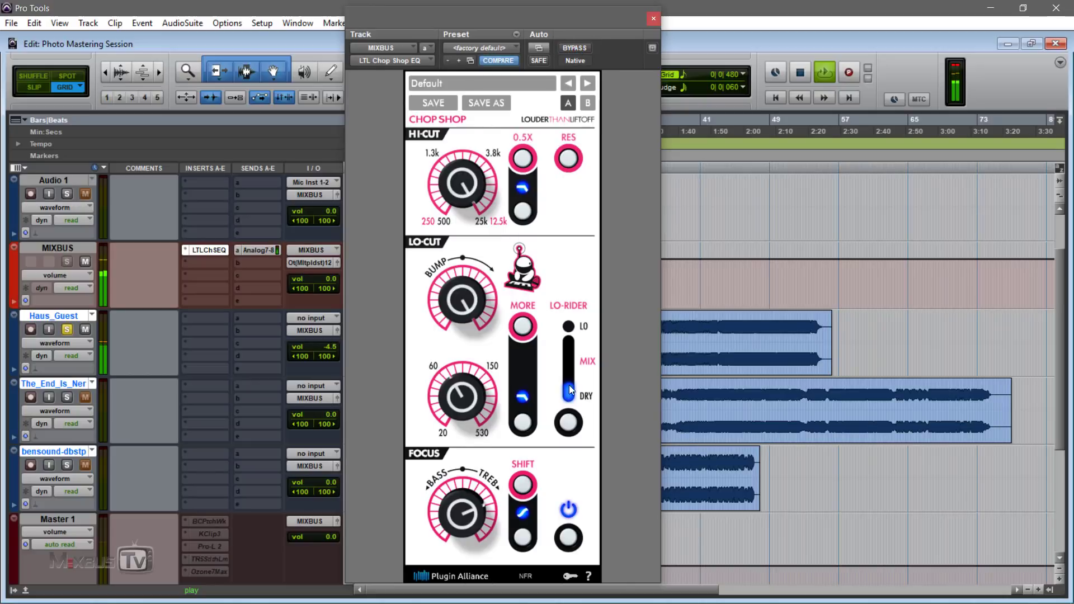
{"action": "mouse_move", "coordinate": [569, 385]}
{"action": "left_mouse_down"}
{"action": "mouse_move", "coordinate": [573, 354]}
{"action": "mouse_move", "coordinate": [567, 371]}
{"action": "left_mouse_up"}
{"action": "left_click_drag", "start_coordinate": [476, 355], "coordinate": [475, 322]}
{"action": "left_click", "coordinate": [575, 48]}
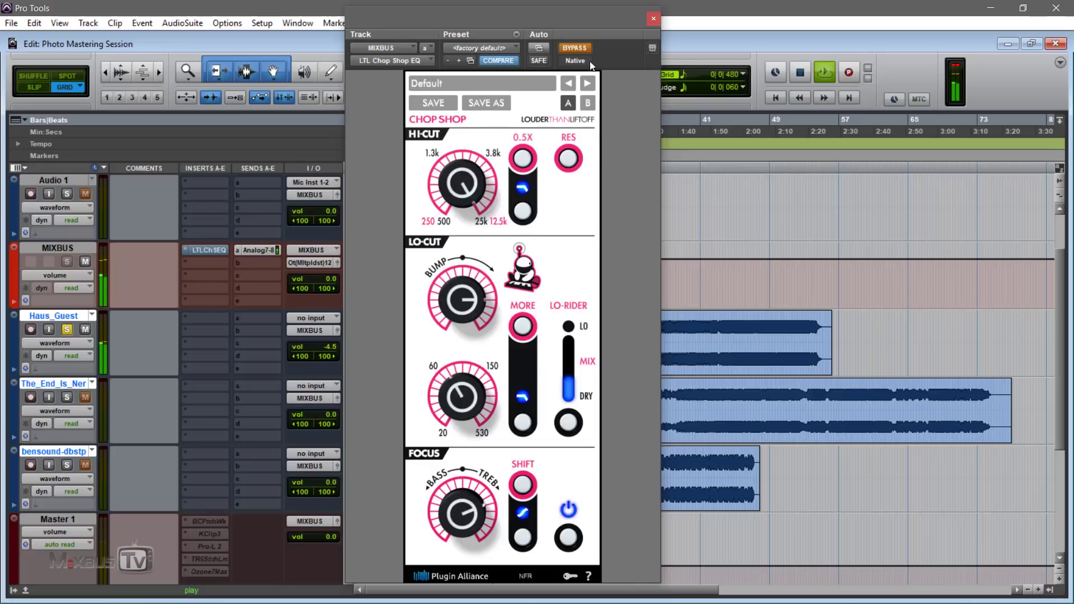
{"action": "left_click", "coordinate": [575, 48]}
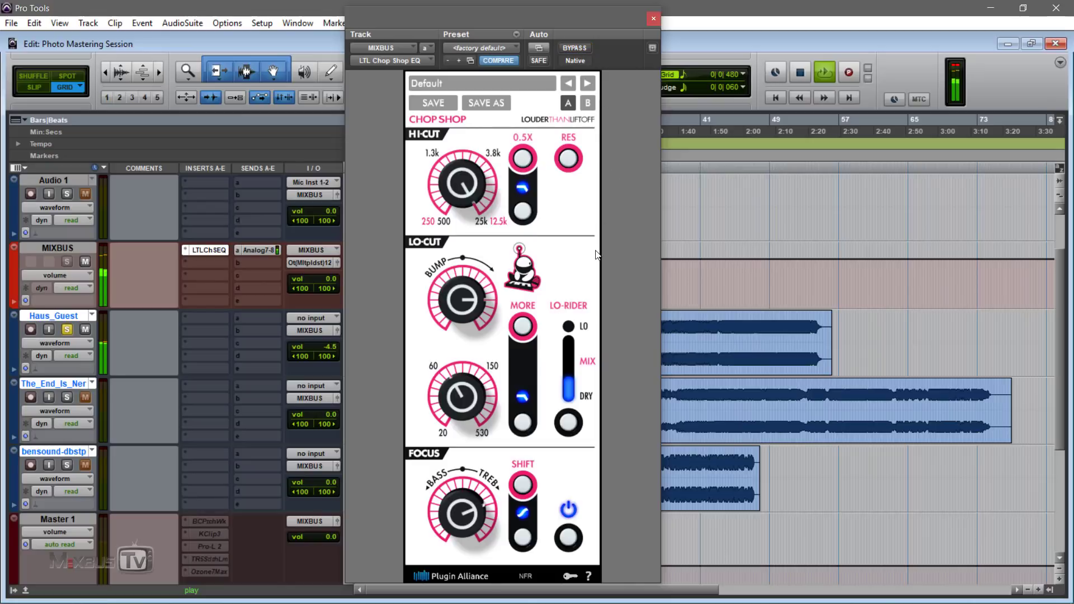
{"action": "key", "text": "space"}
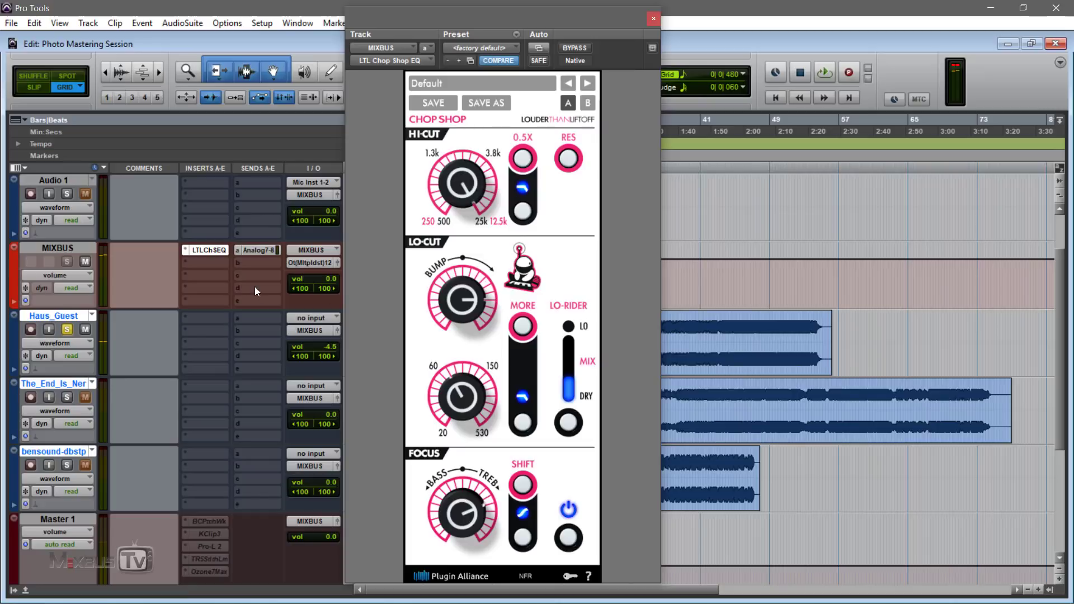
Solo only The_End_Is_Ner track, play it with Focus centred and Lo-Cut frequency at a low setting, and activate the bypassed EQ.
{"action": "left_click", "coordinate": [67, 397]}
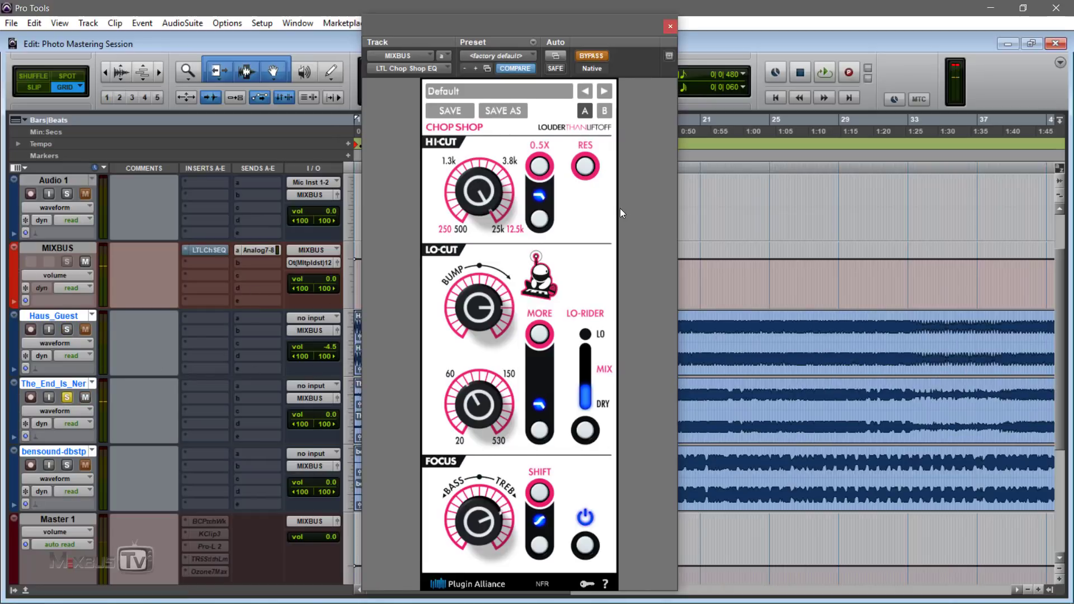
{"action": "key", "text": "space"}
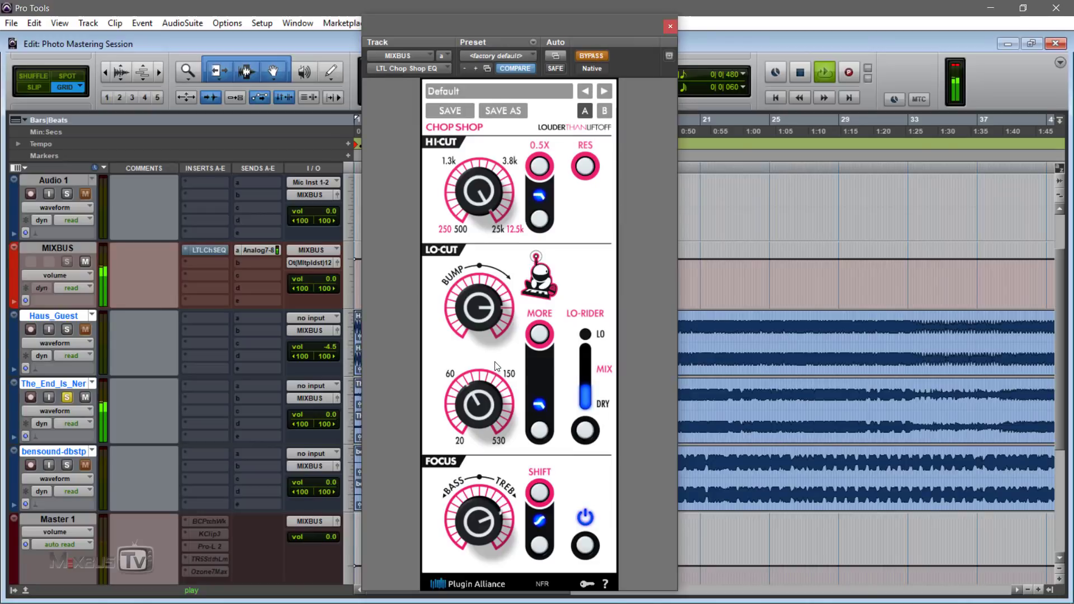
{"action": "left_click_drag", "start_coordinate": [482, 467], "coordinate": [487, 551]}
{"action": "left_click", "coordinate": [589, 57]}
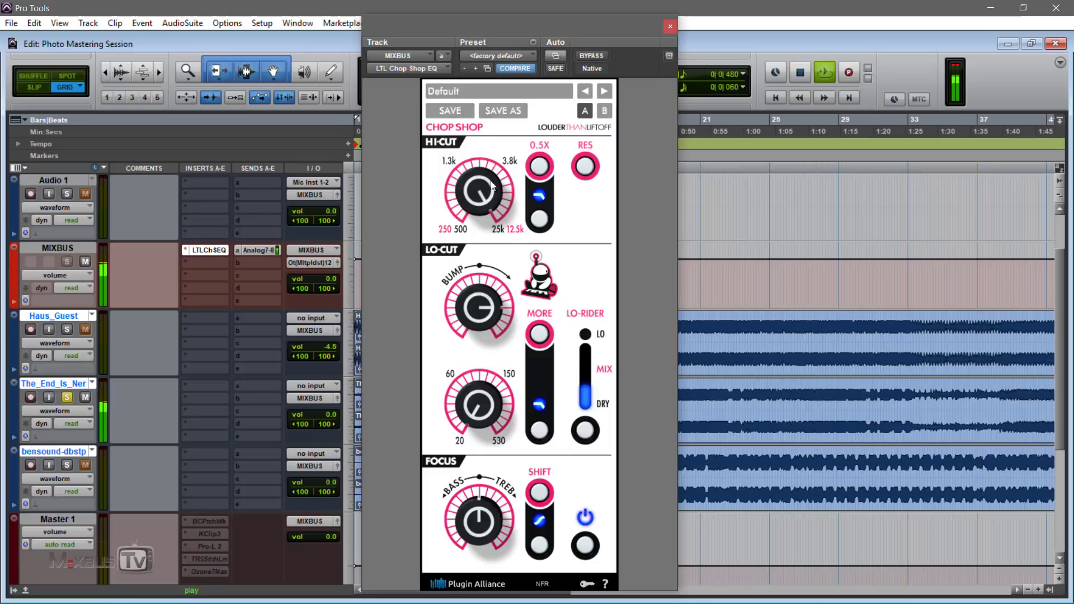
Shape The_End_Is_Ner with Hi-Cut at about three o'clock, Focus at full treble, and Lo-Cut slightly above 60 with full bump.
{"action": "left_click_drag", "start_coordinate": [491, 185], "coordinate": [496, 197]}
{"action": "left_click_drag", "start_coordinate": [465, 505], "coordinate": [495, 392]}
{"action": "left_click_drag", "start_coordinate": [471, 178], "coordinate": [478, 199]}
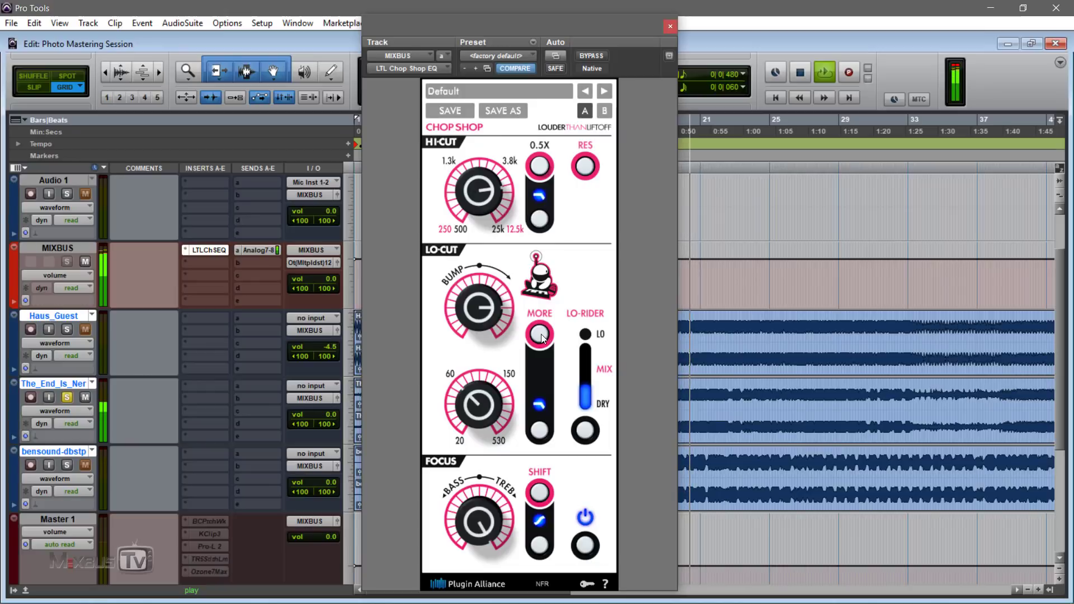
{"action": "left_click_drag", "start_coordinate": [484, 311], "coordinate": [485, 288]}
{"action": "left_click_drag", "start_coordinate": [483, 406], "coordinate": [484, 392]}
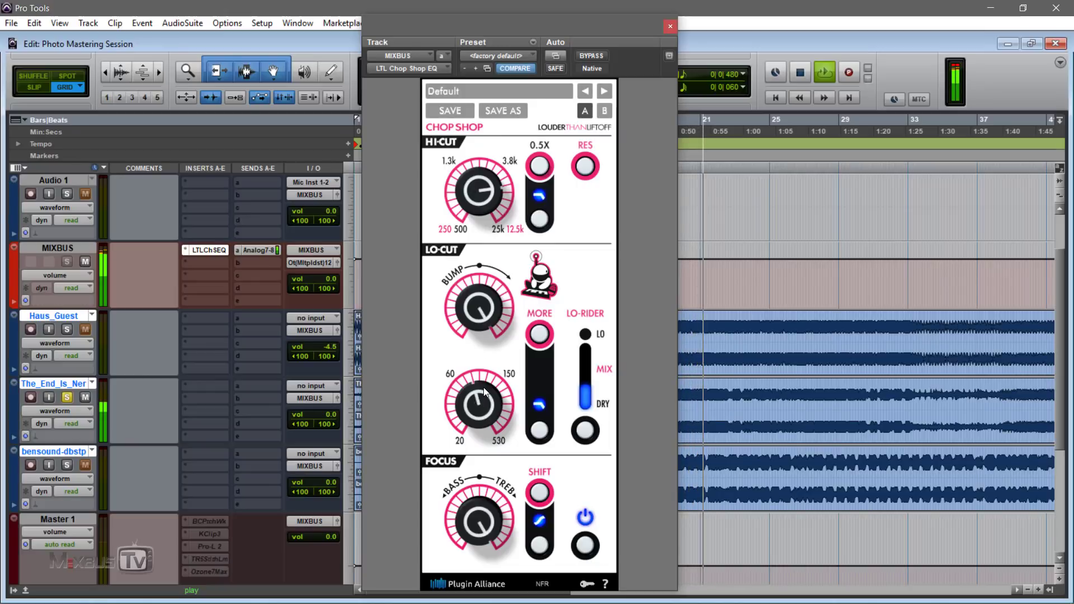
Compare the MIXBUS EQ repeatedly with bypass on The_End_Is_Ner, leaving the EQ active and stopping playback.
{"action": "left_click", "coordinate": [595, 57]}
{"action": "key", "text": "space"}
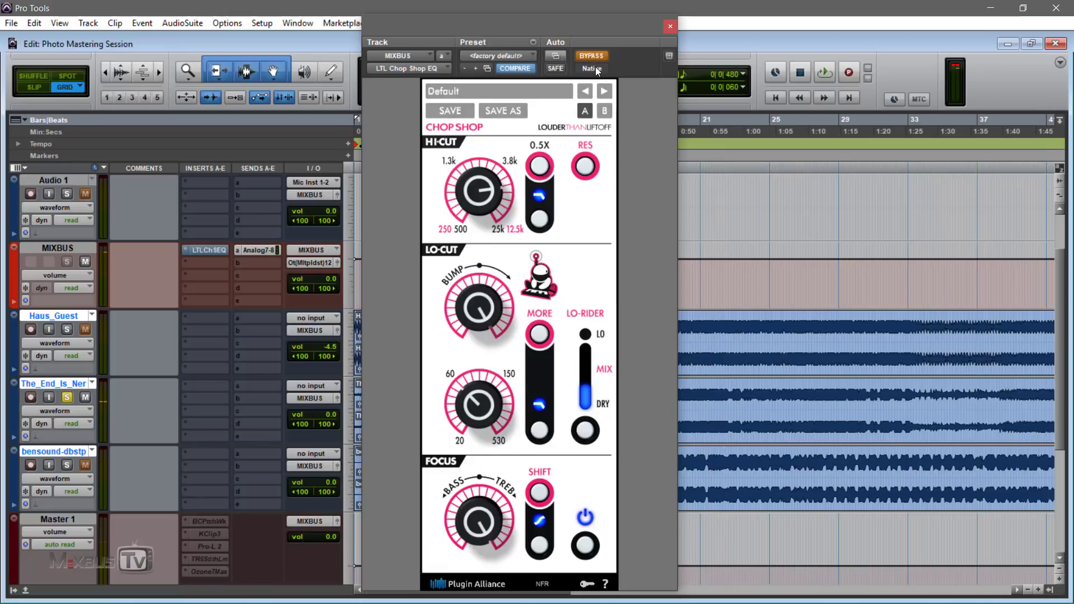
{"action": "key", "text": "space"}
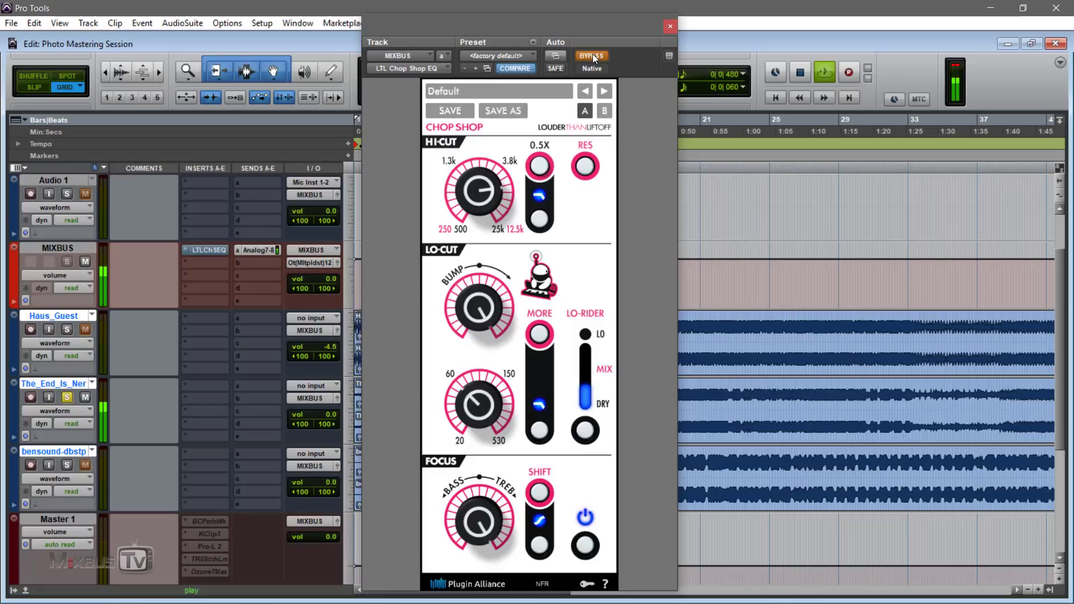
{"action": "left_click", "coordinate": [592, 54]}
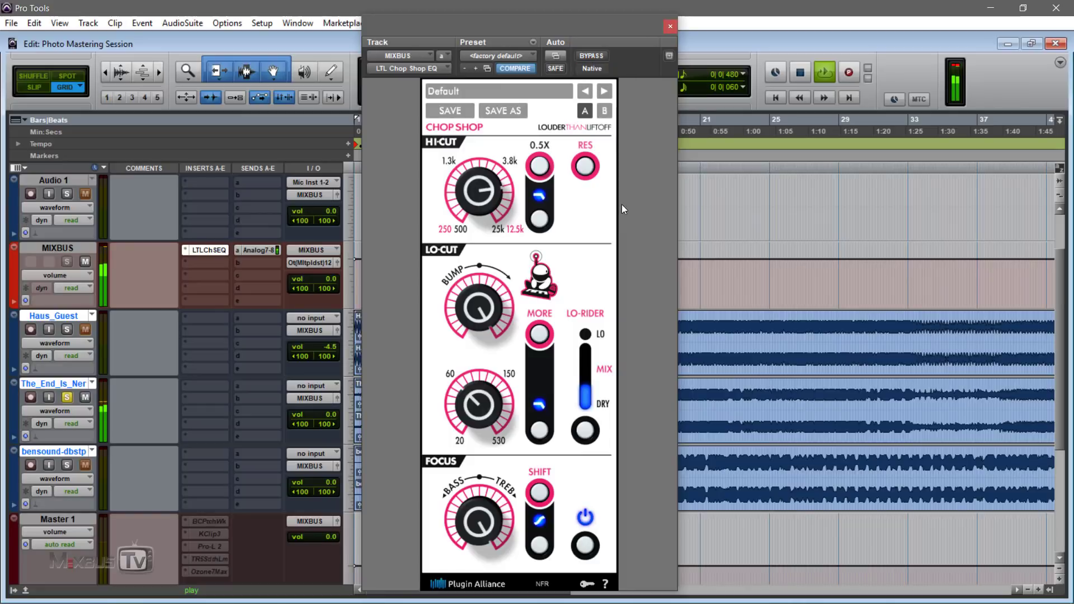
{"action": "left_click", "coordinate": [593, 57]}
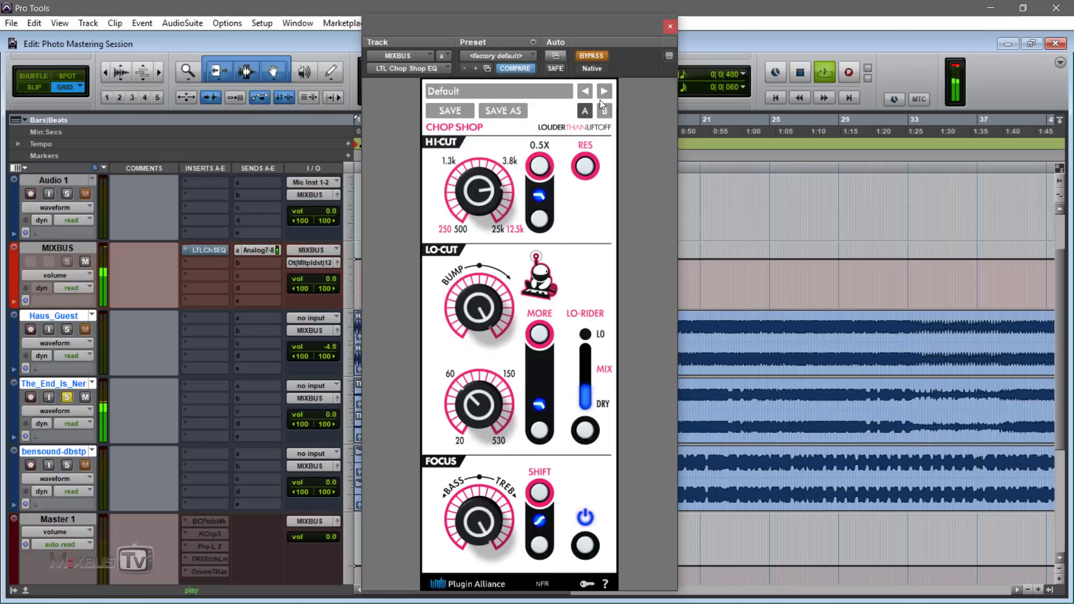
{"action": "left_click", "coordinate": [592, 55]}
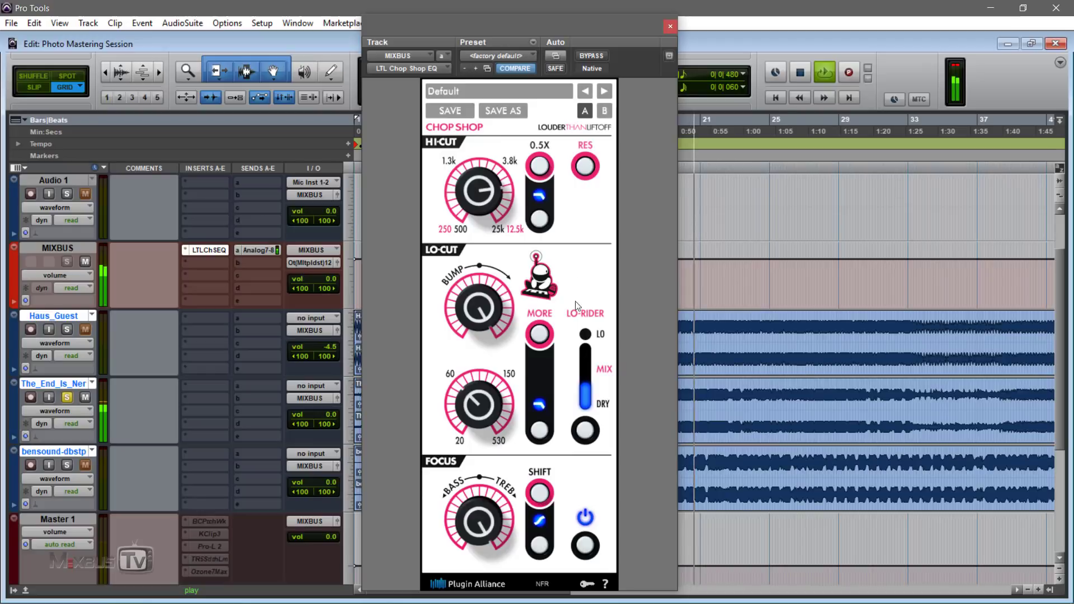
{"action": "left_click", "coordinate": [594, 56]}
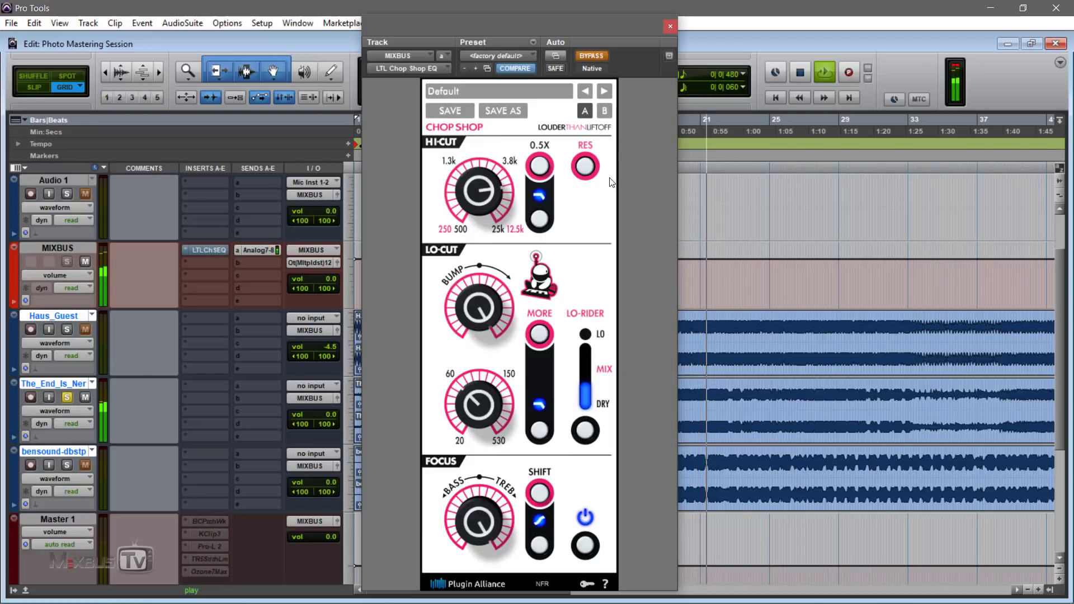
{"action": "left_click", "coordinate": [591, 55]}
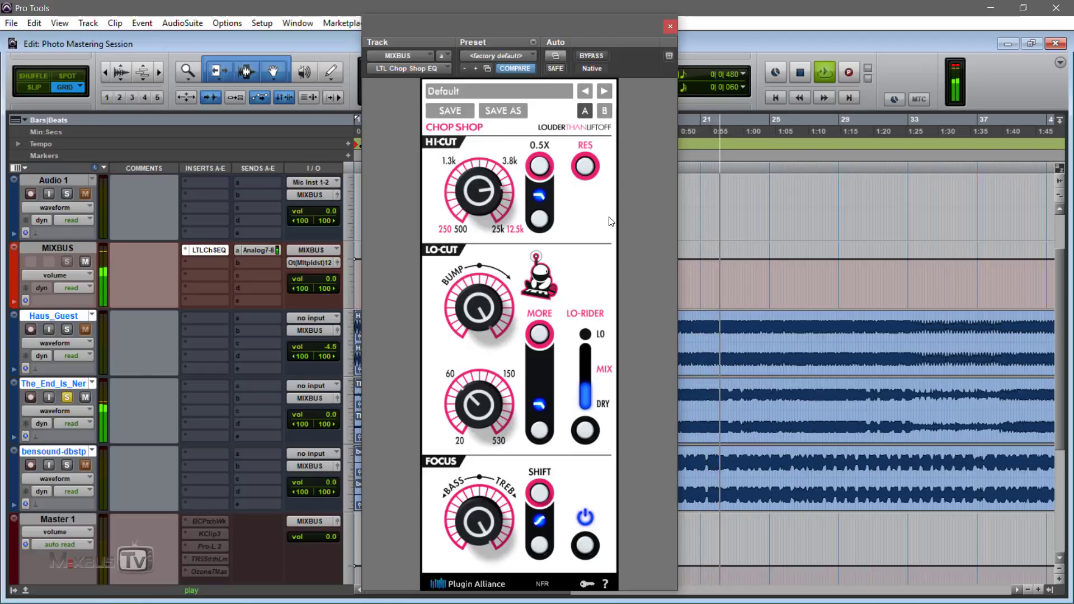
{"action": "key", "text": "space"}
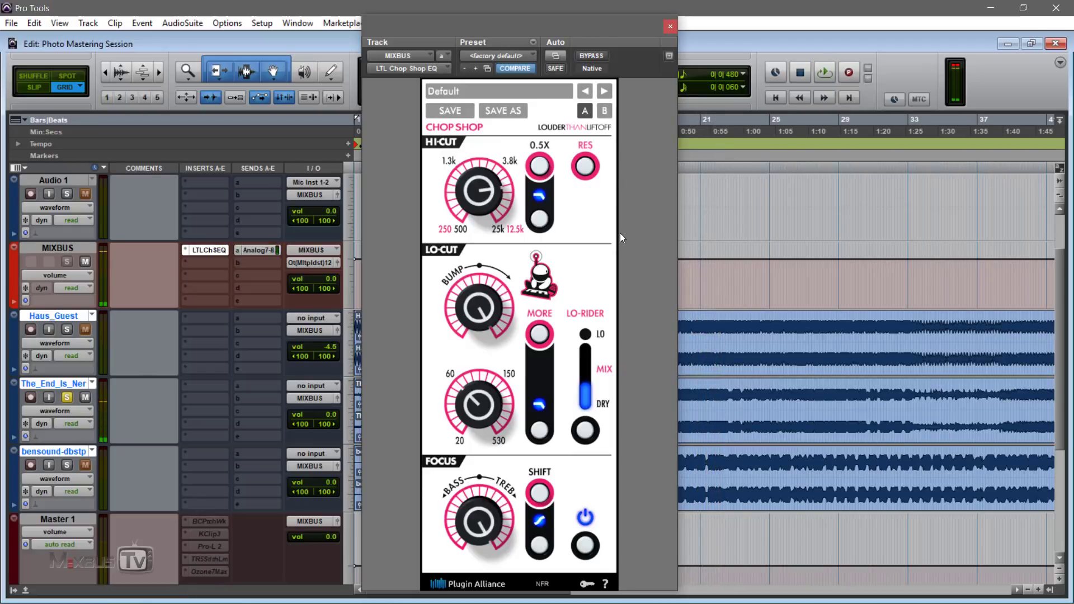
Solo only the bensound-dbstp track, lower its volume to -5.7 dB, and start playback.
{"action": "left_click", "coordinate": [66, 464]}
{"action": "left_click", "coordinate": [67, 398]}
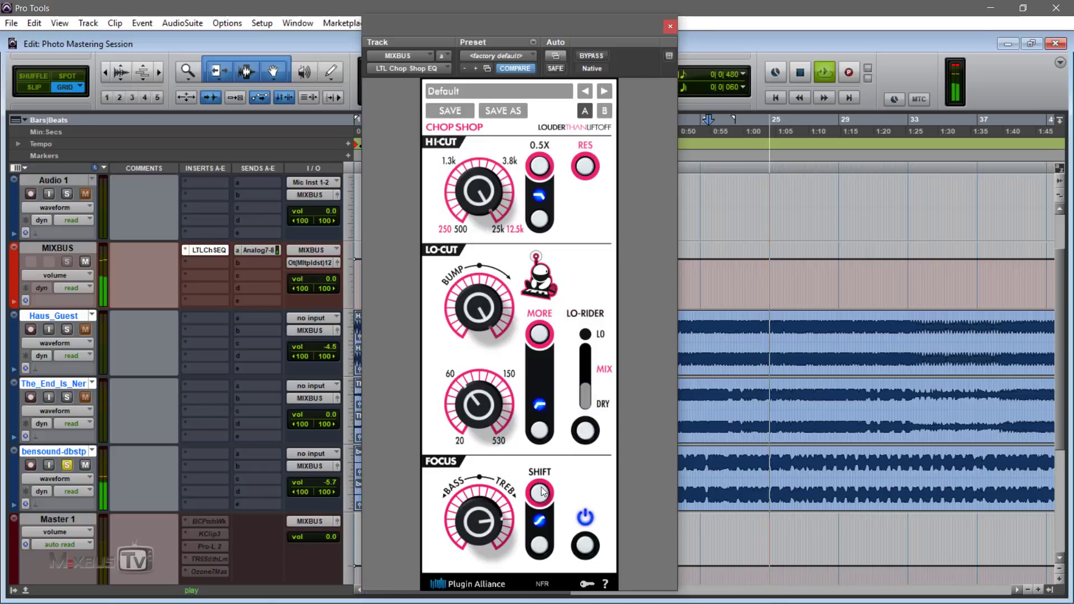
{"action": "key", "text": "space"}
Audition the Lo-Rider's LO signal, set its mix to about halfway, and compare the EQ with bypass before stopping playback.
{"action": "left_click", "coordinate": [585, 334]}
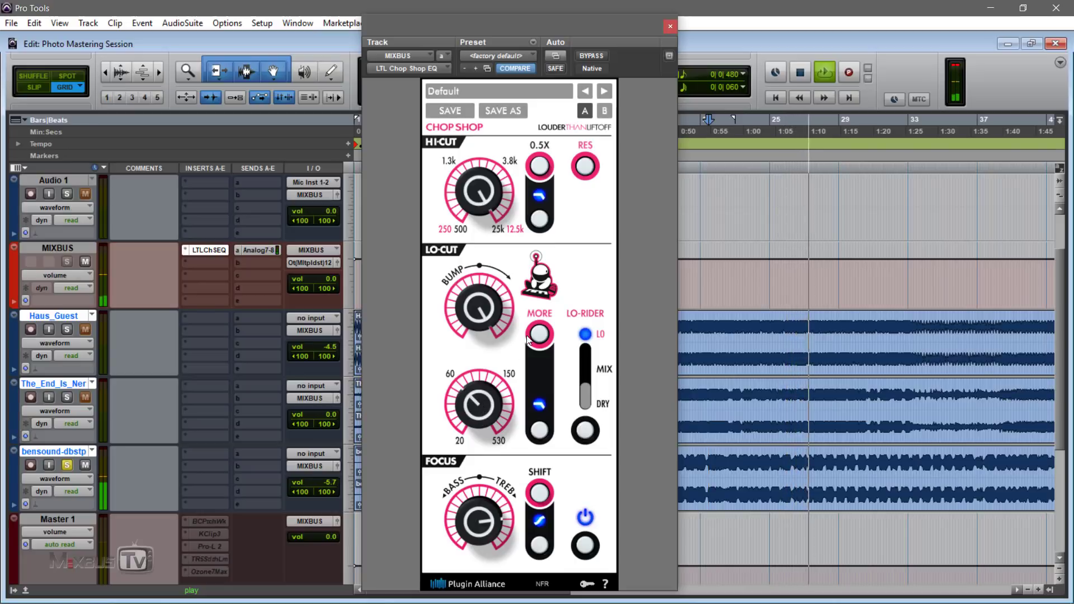
{"action": "mouse_move", "coordinate": [586, 352]}
{"action": "left_mouse_down"}
{"action": "mouse_move", "coordinate": [585, 401]}
{"action": "mouse_move", "coordinate": [585, 371]}
{"action": "left_mouse_up"}
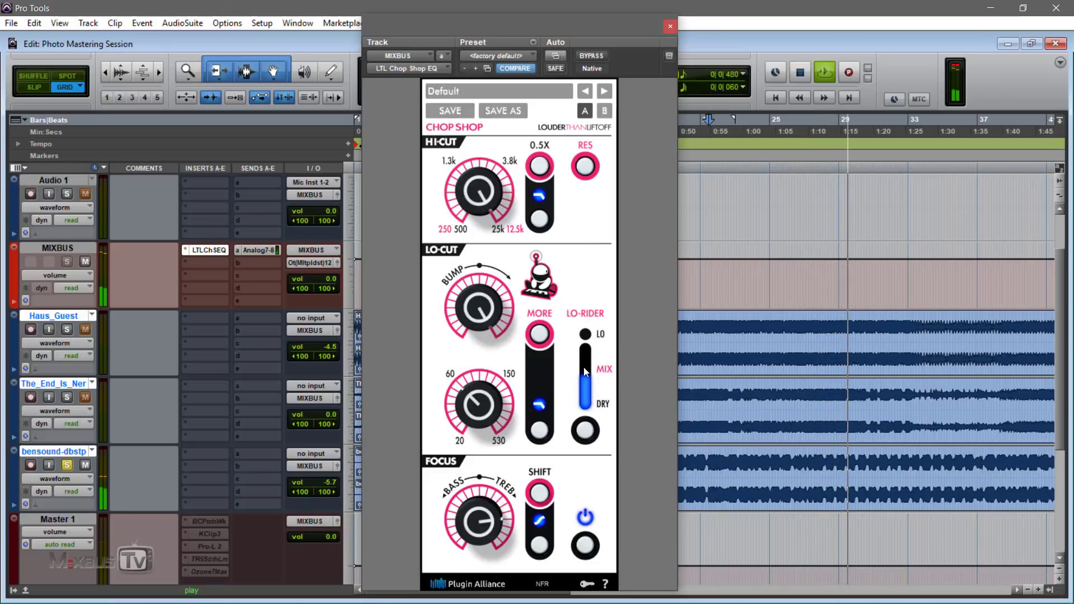
{"action": "left_click", "coordinate": [588, 56]}
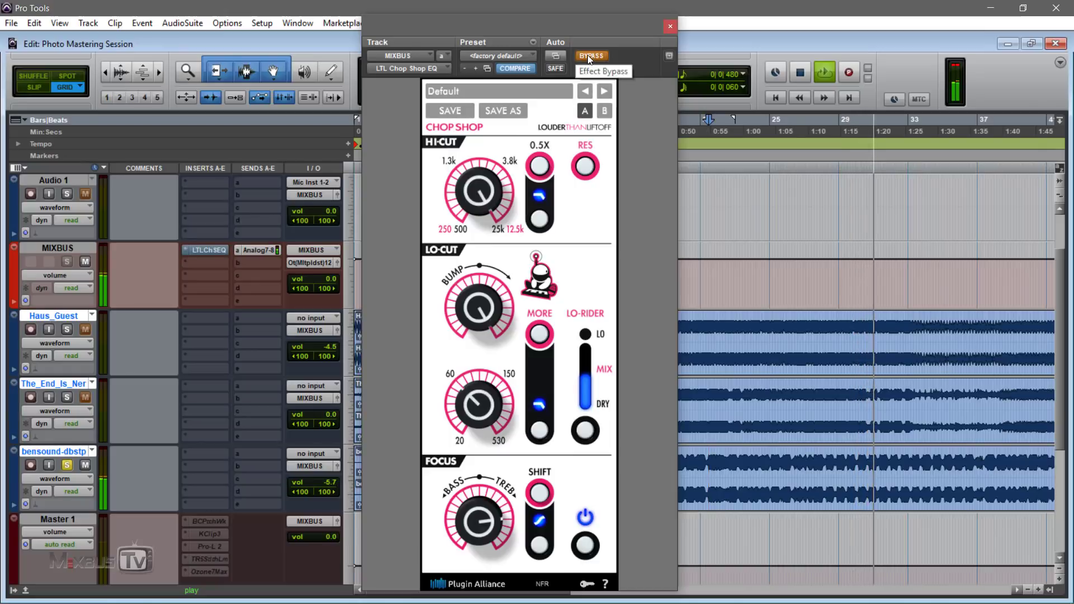
{"action": "left_click", "coordinate": [587, 55]}
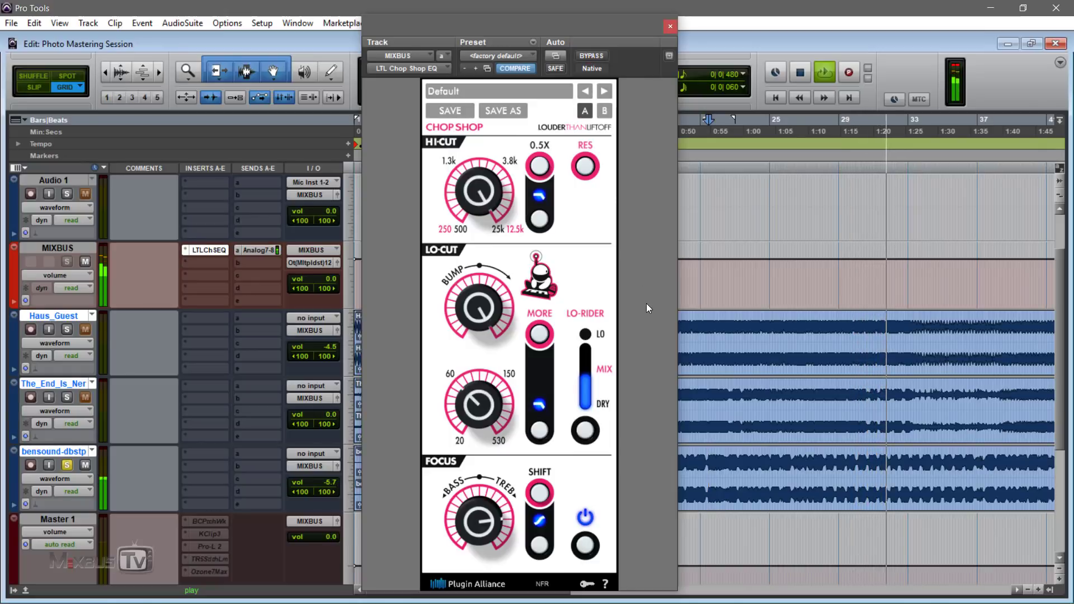
{"action": "key", "text": "space"}
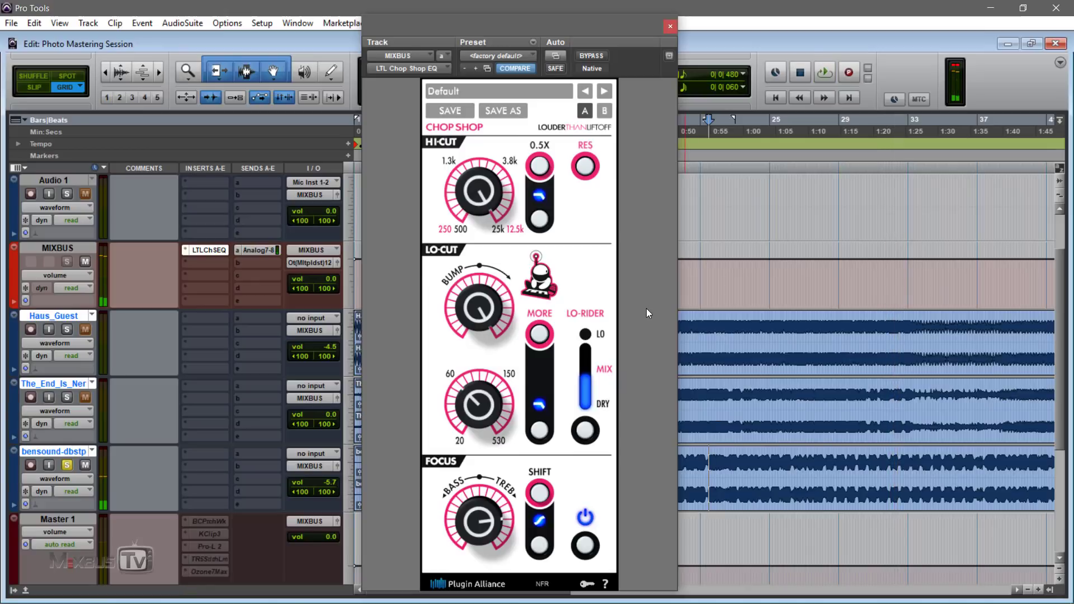